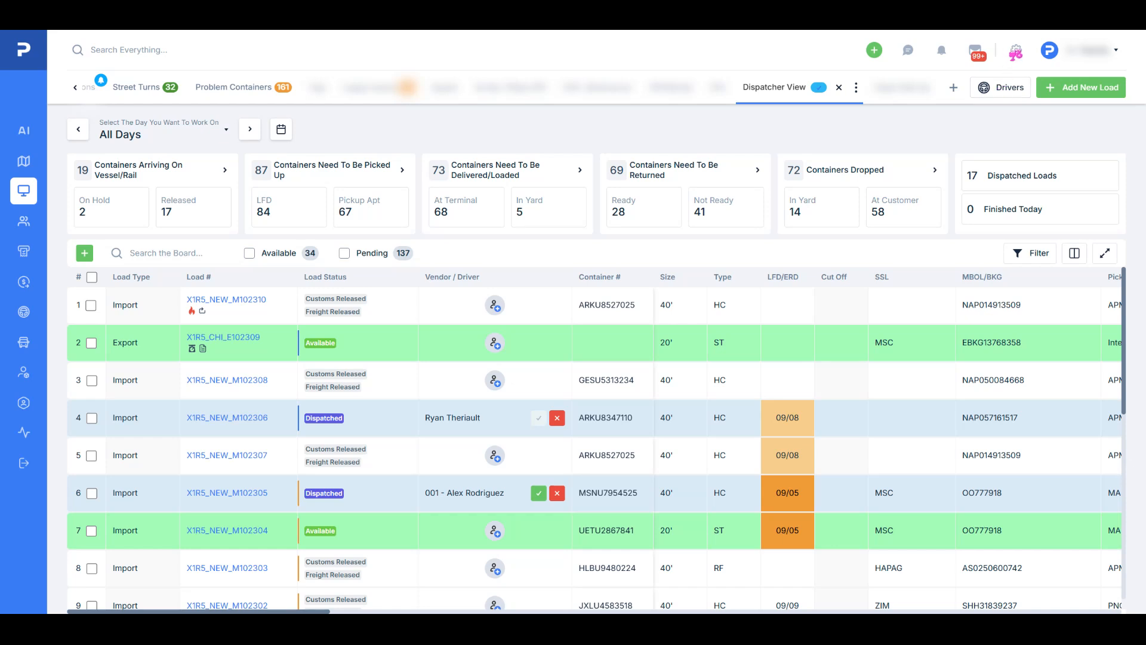
# Step: Open the deduction name list in the accounting configuration settings
pyautogui.click(1015, 51)
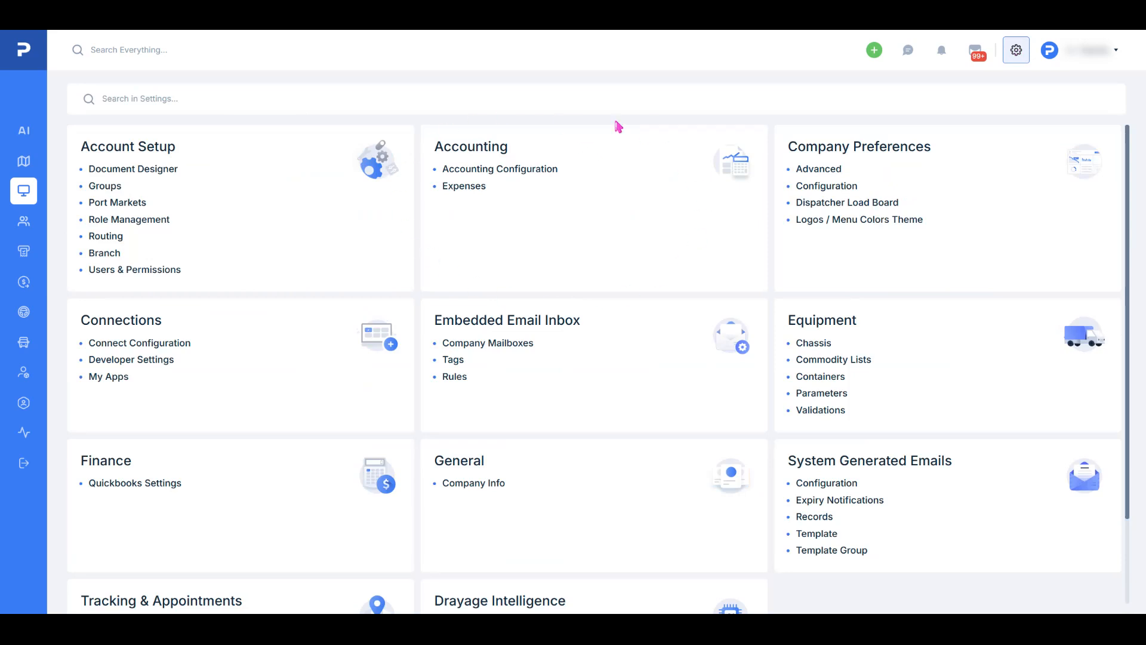
pyautogui.click(504, 170)
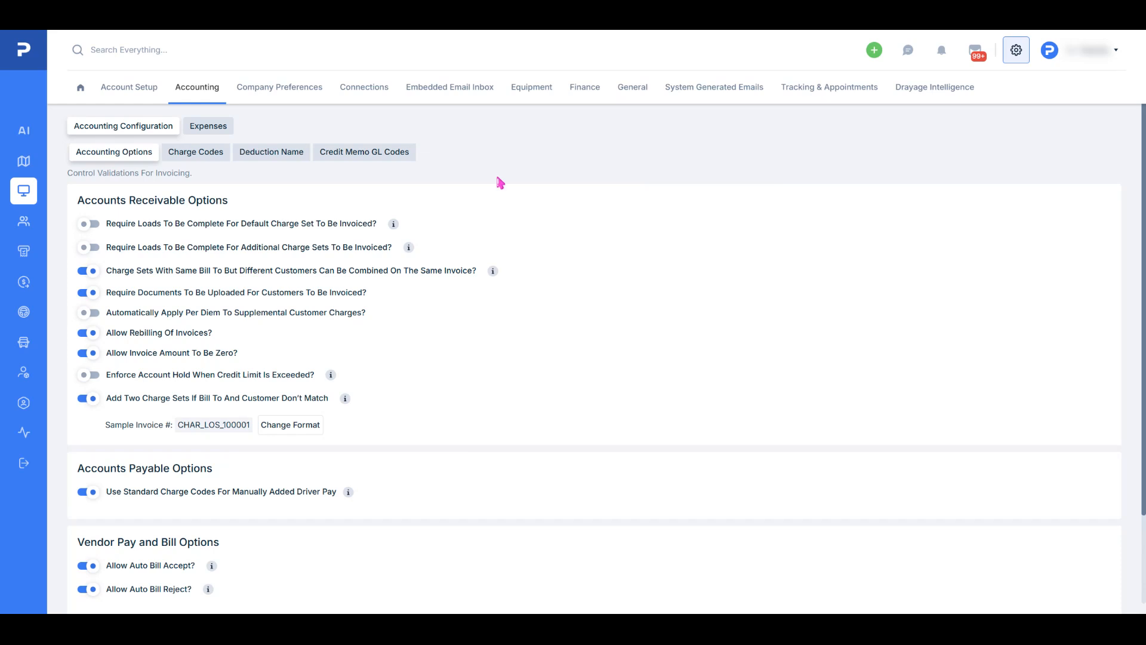
pyautogui.click(277, 156)
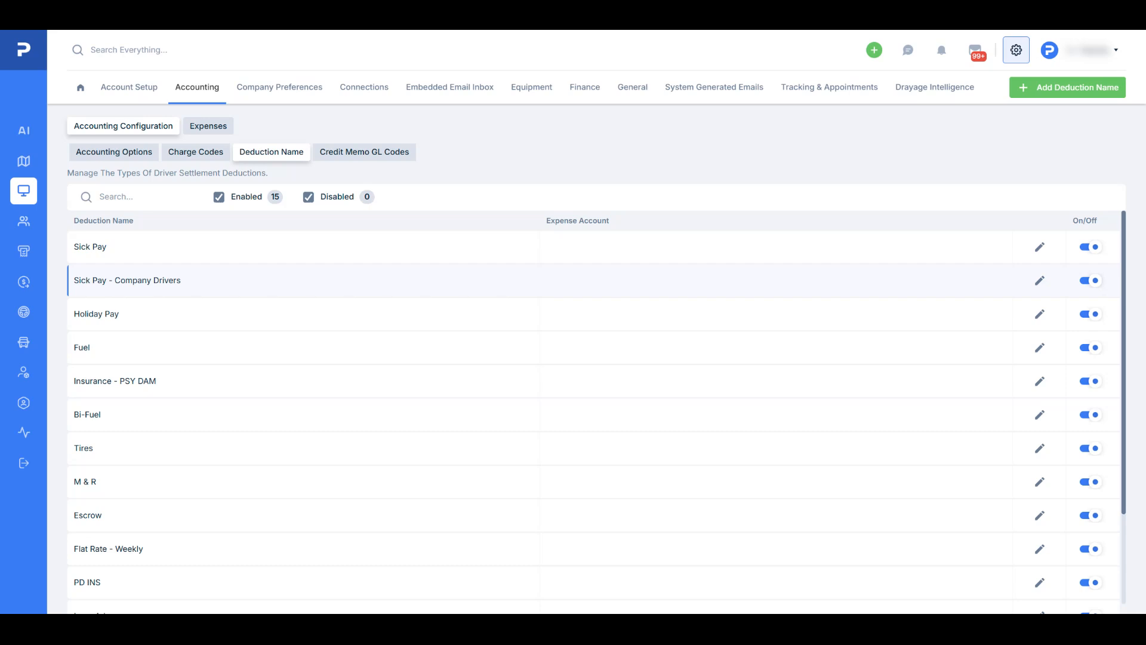
# Step: Examine the new deduction name form and its selectable accounts, and close it without creating an entry
pyautogui.click(1038, 87)
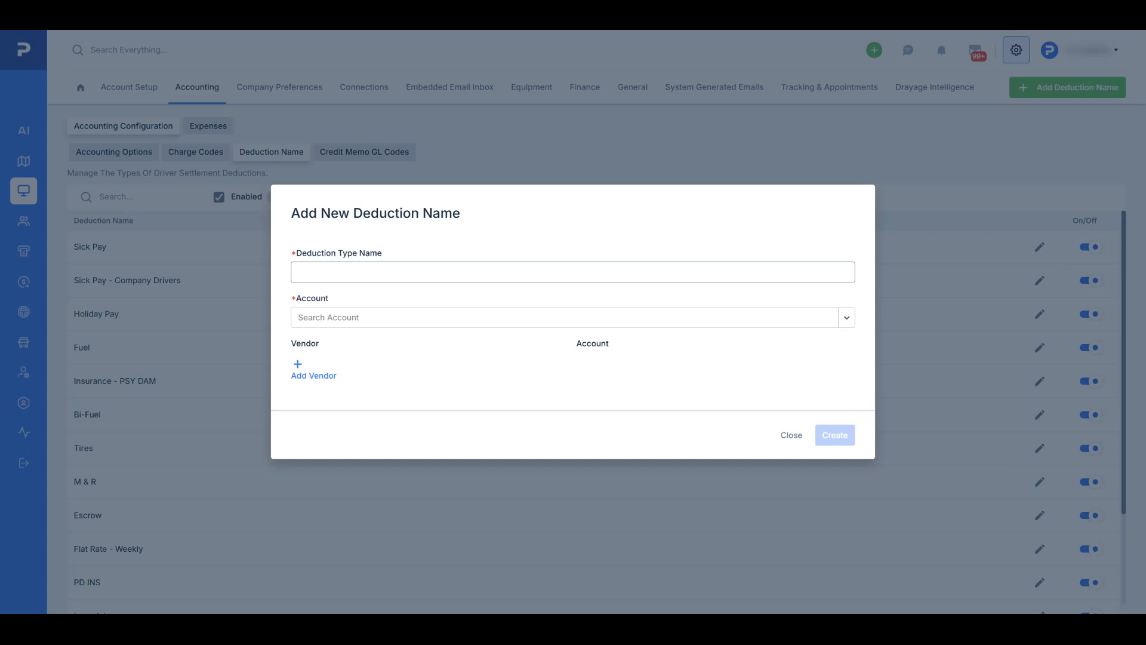
pyautogui.click(347, 318)
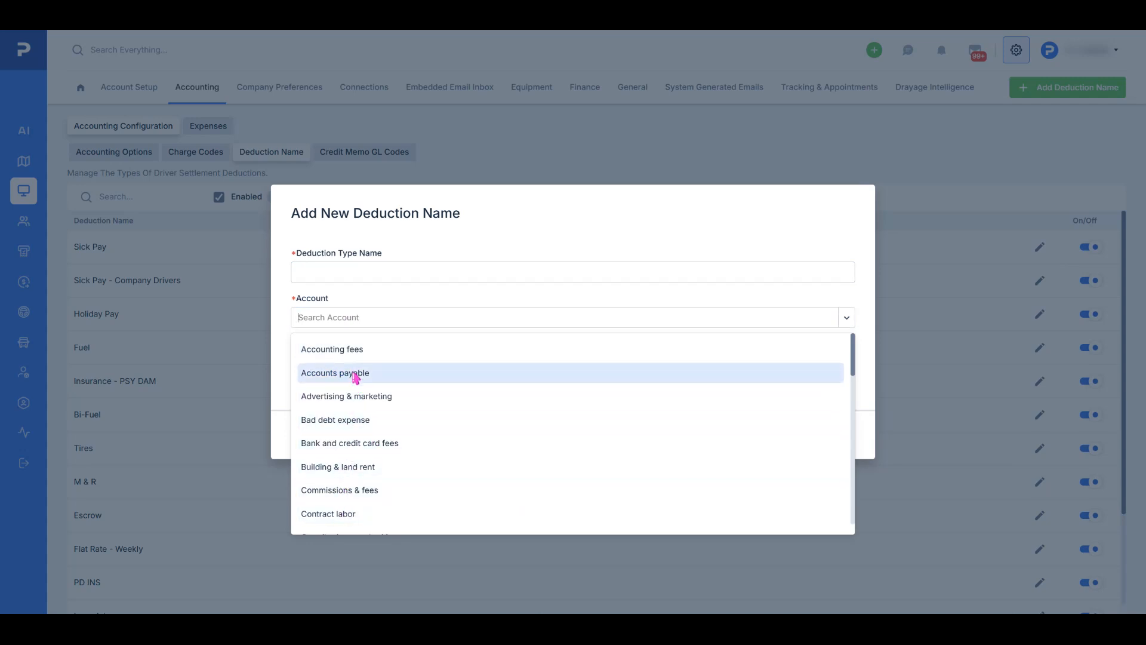
pyautogui.click(281, 346)
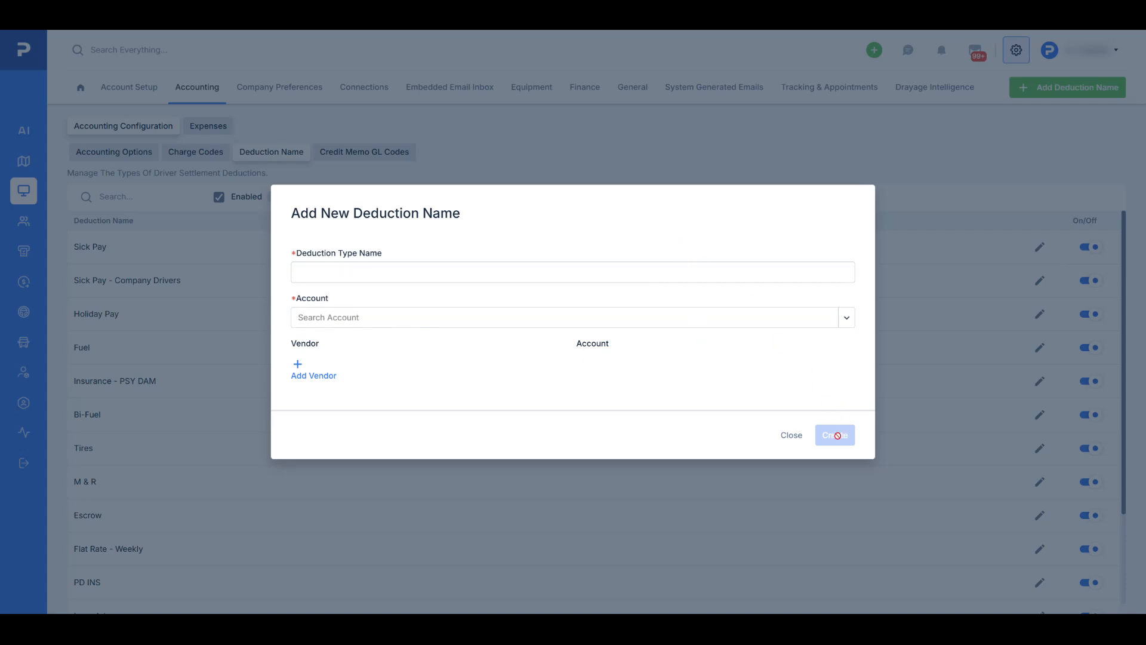
pyautogui.click(789, 437)
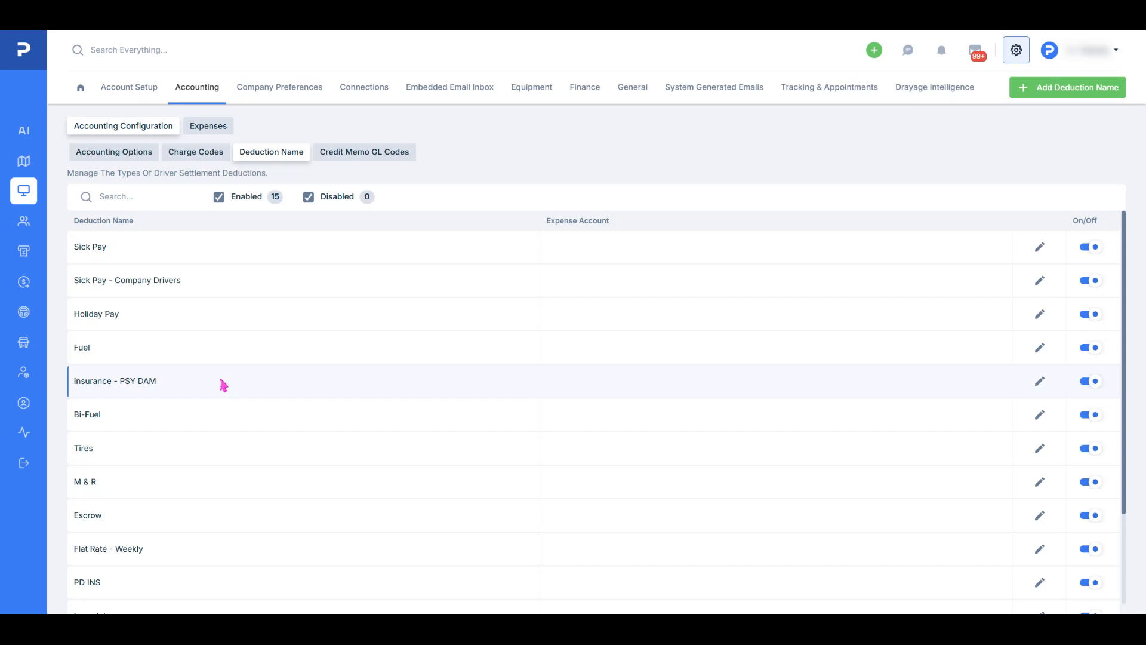
# Step: Open the recurring deductions of the second listed driver in the drivers' settlement settings
pyautogui.moveTo(36, 250)
pyautogui.click(56, 310)
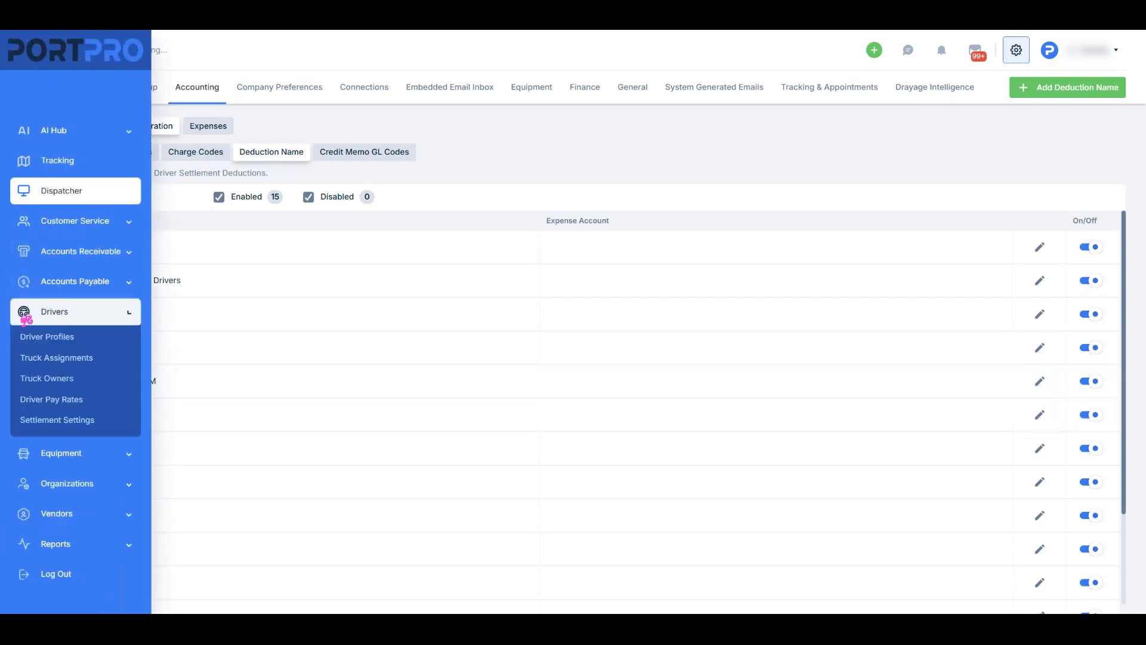
pyautogui.click(42, 419)
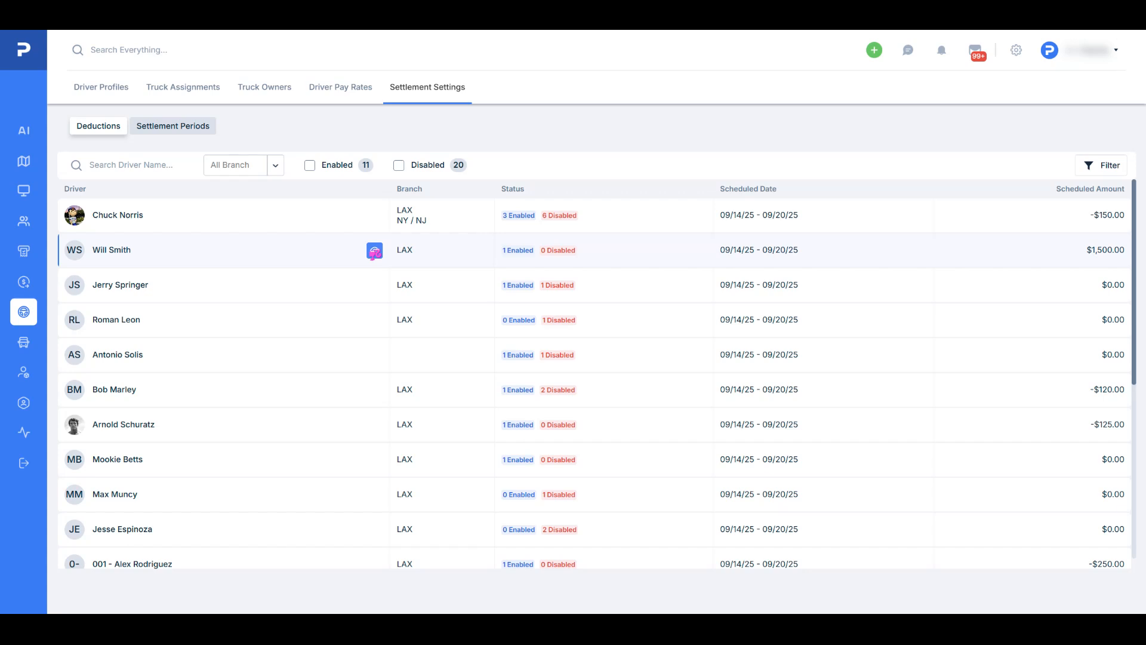
pyautogui.click(374, 252)
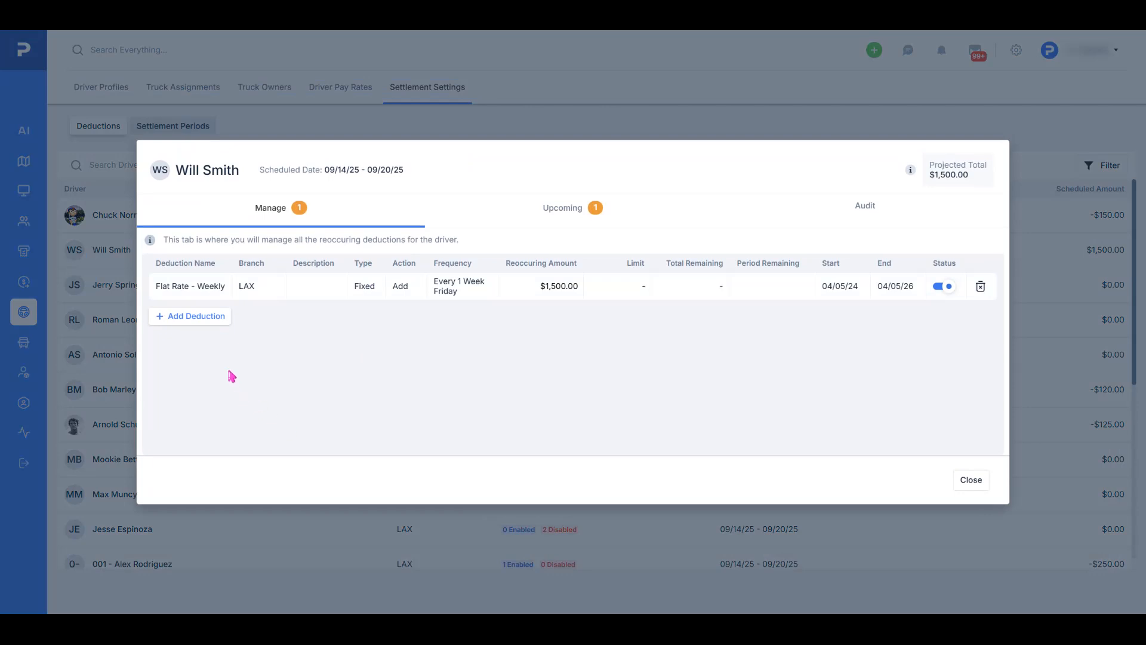
# Step: Add a new deduction for this driver named Insurance and assign it to the LAX branch
pyautogui.click(194, 323)
pyautogui.click(184, 317)
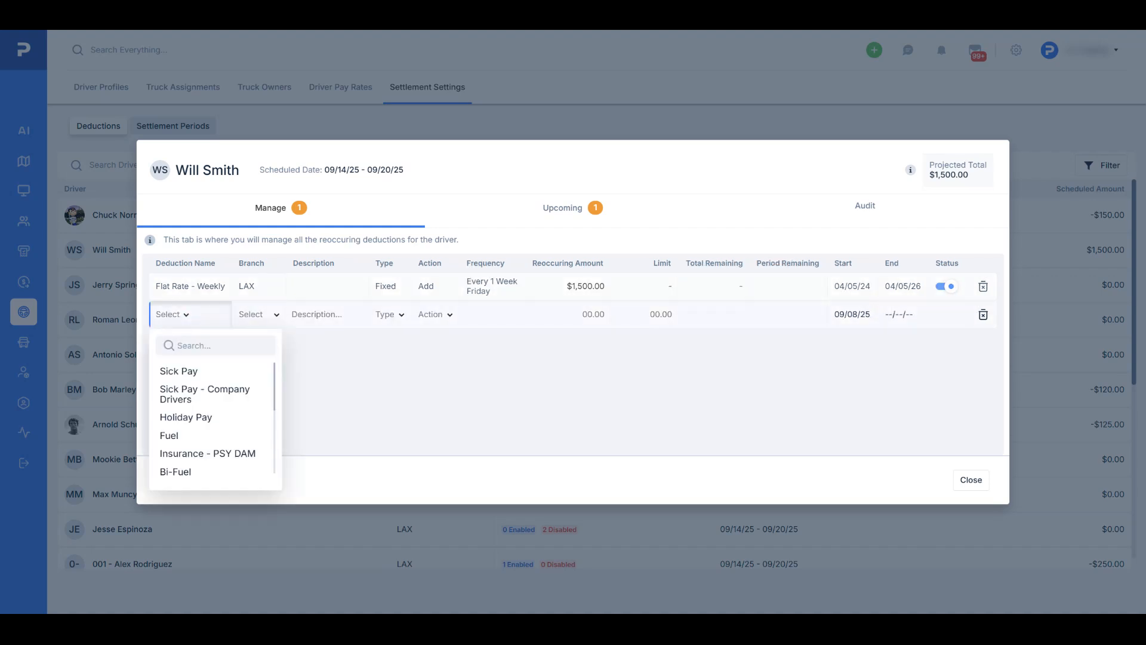
pyautogui.write('insu')
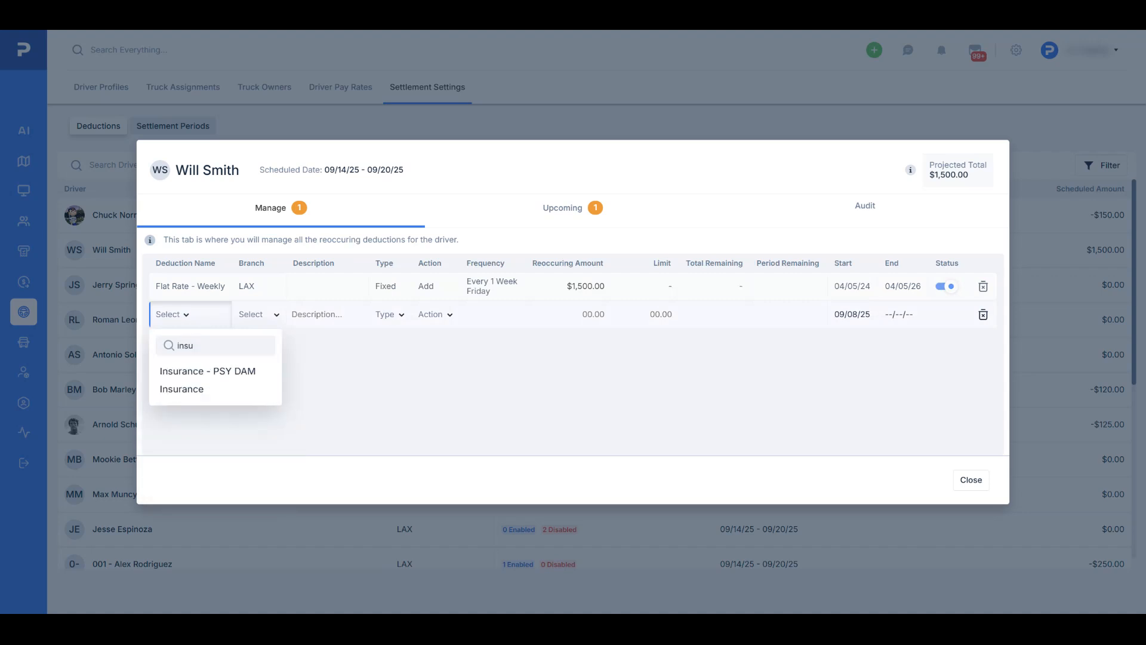
pyautogui.click(236, 389)
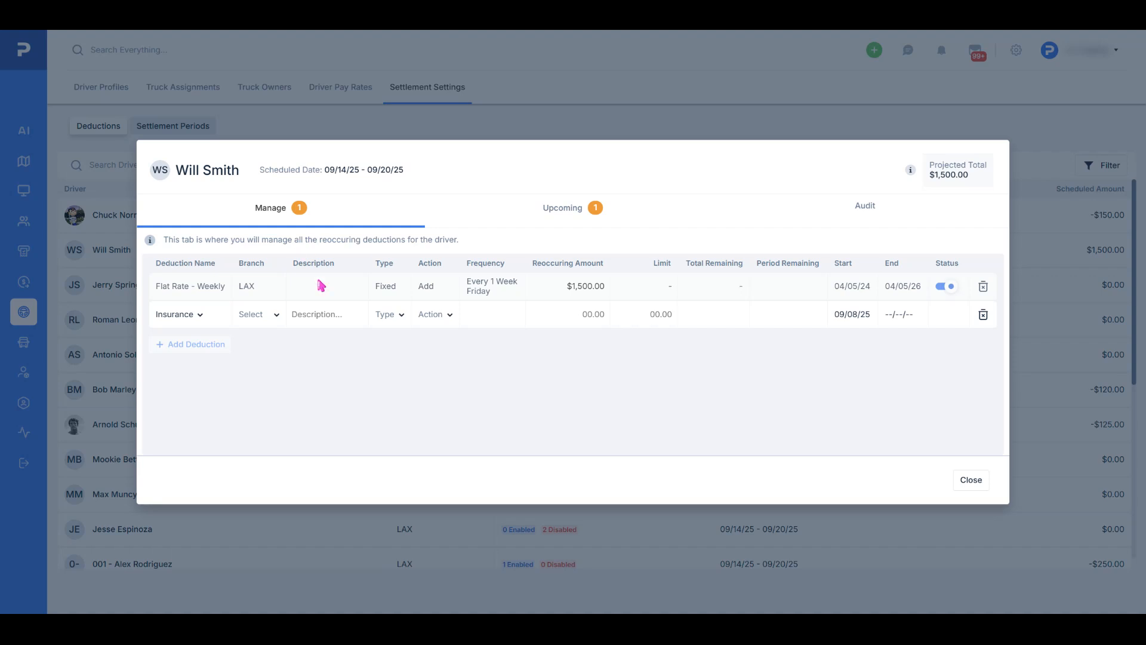
pyautogui.click(259, 313)
pyautogui.click(283, 373)
# Step: Set the Insurance deduction's type to Fixed and its action to Subtract
pyautogui.click(392, 323)
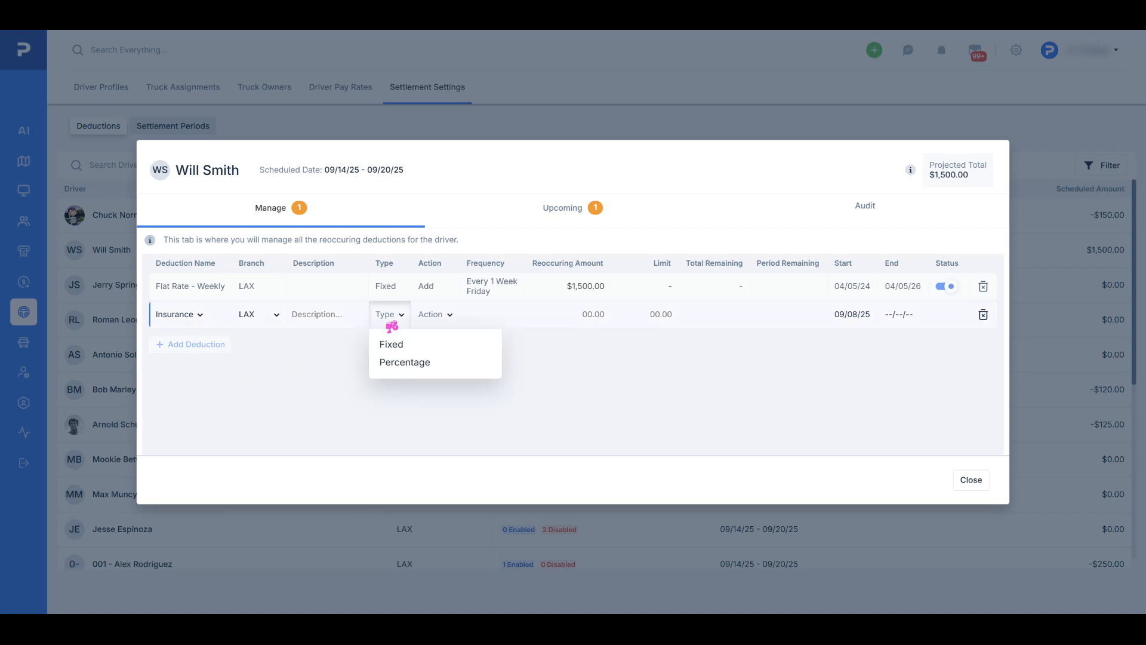
pyautogui.click(412, 351)
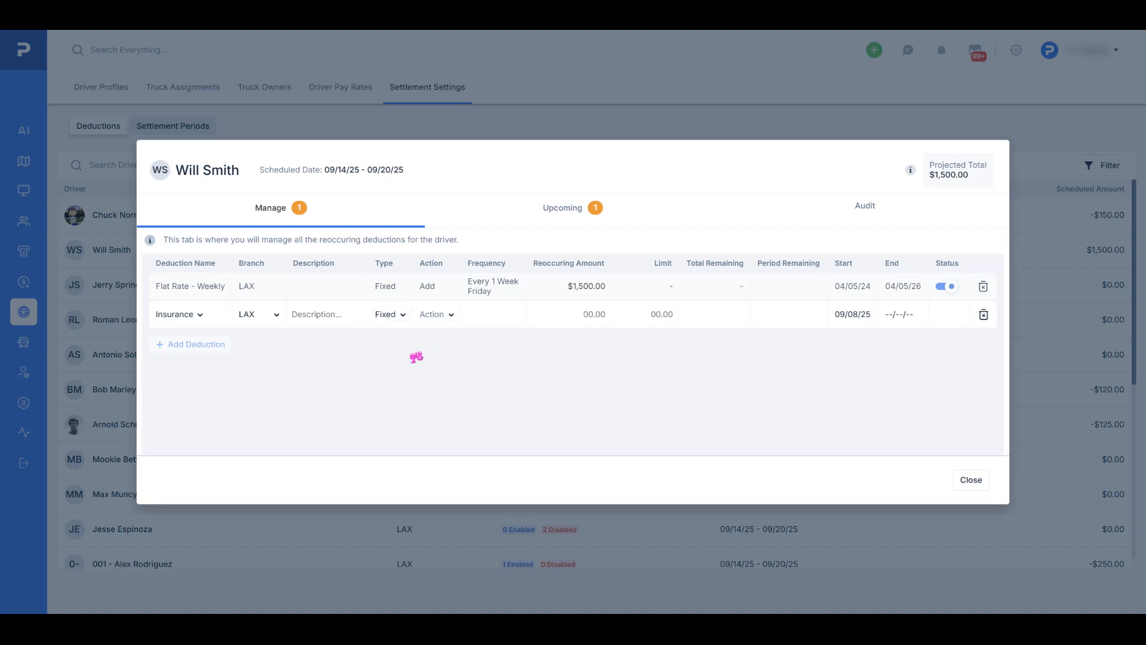
pyautogui.click(435, 315)
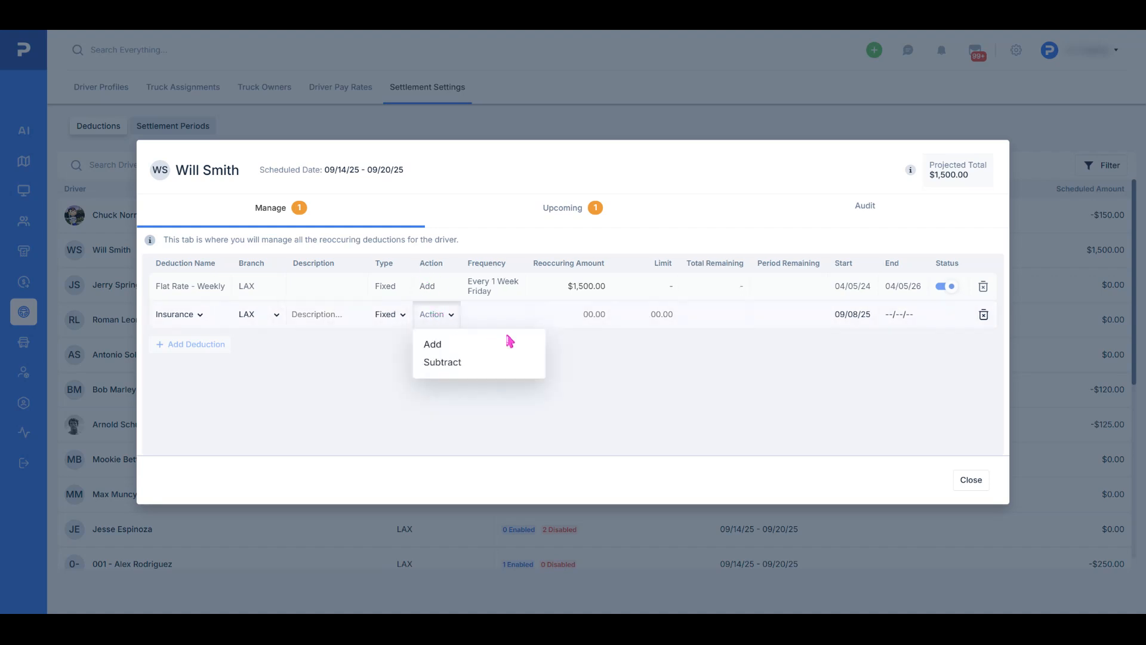
pyautogui.click(470, 364)
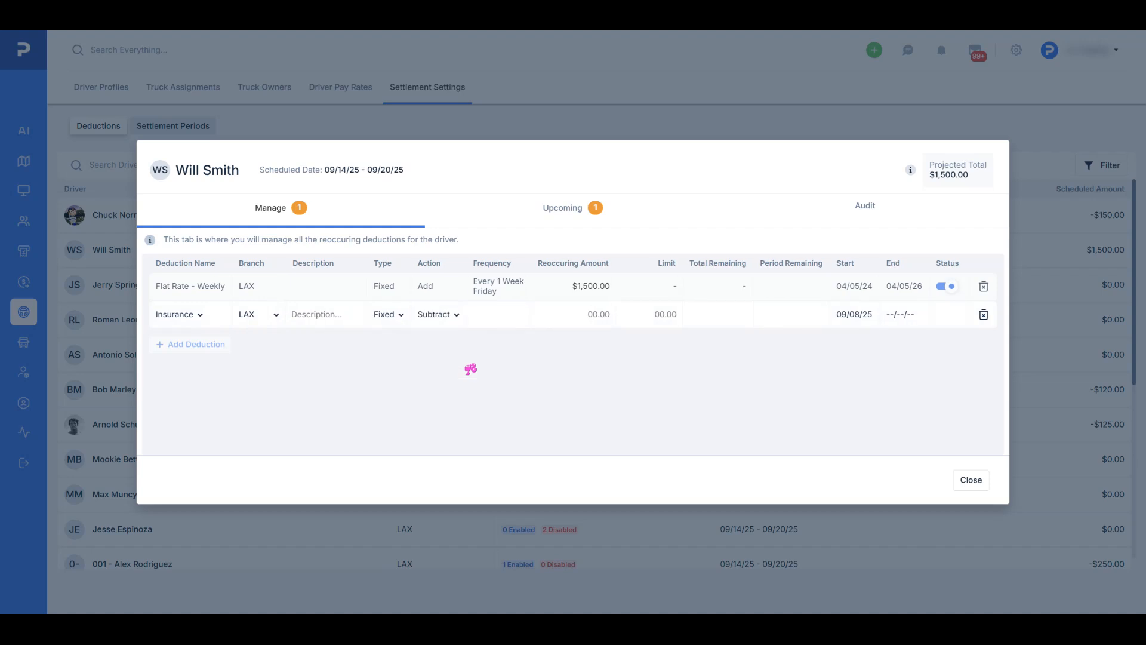
# Step: Set the Insurance deduction's frequency to Settlement Period and its recurring amount to 100
pyautogui.click(490, 321)
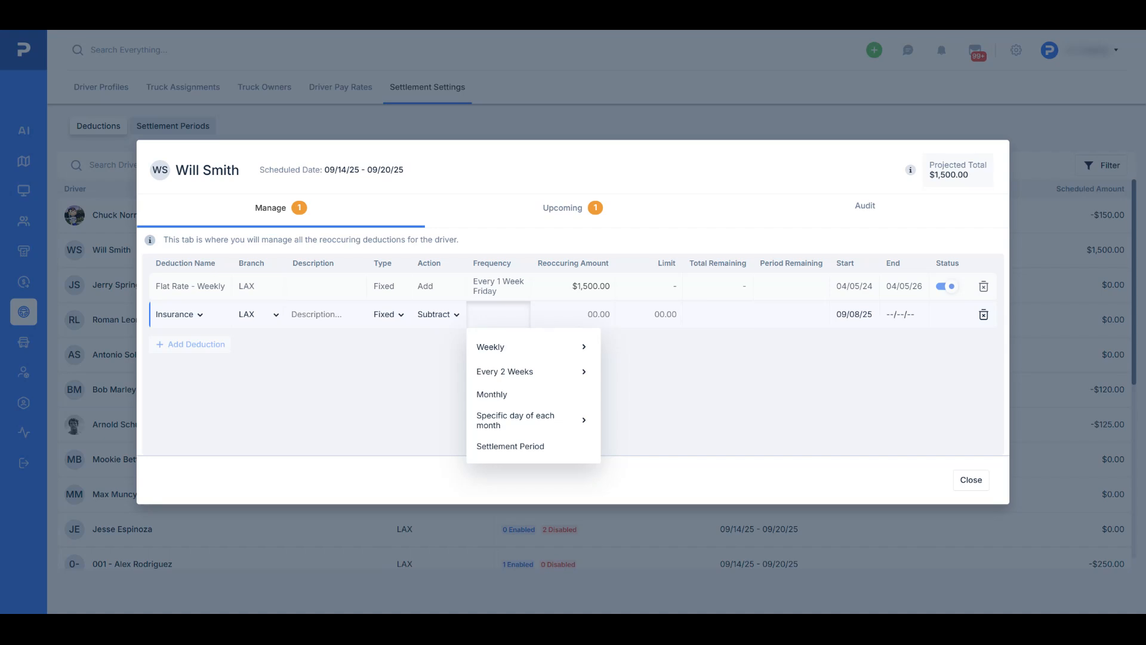
pyautogui.moveTo(526, 344)
pyautogui.moveTo(583, 367)
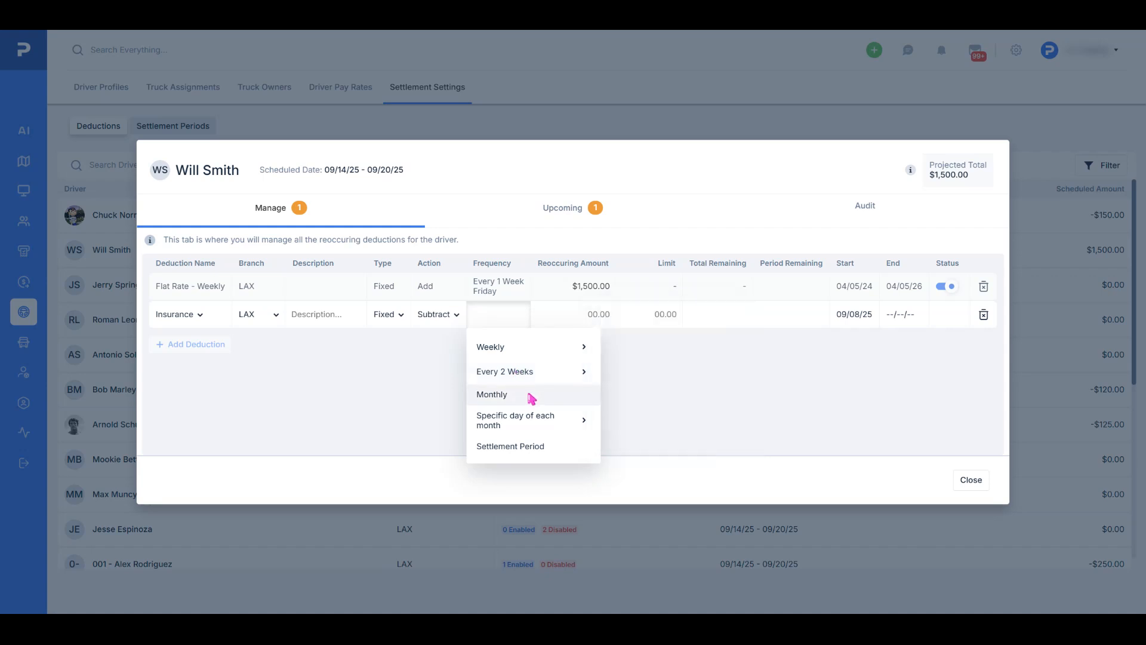
pyautogui.moveTo(563, 422)
pyautogui.scroll(-10, 662, 425)
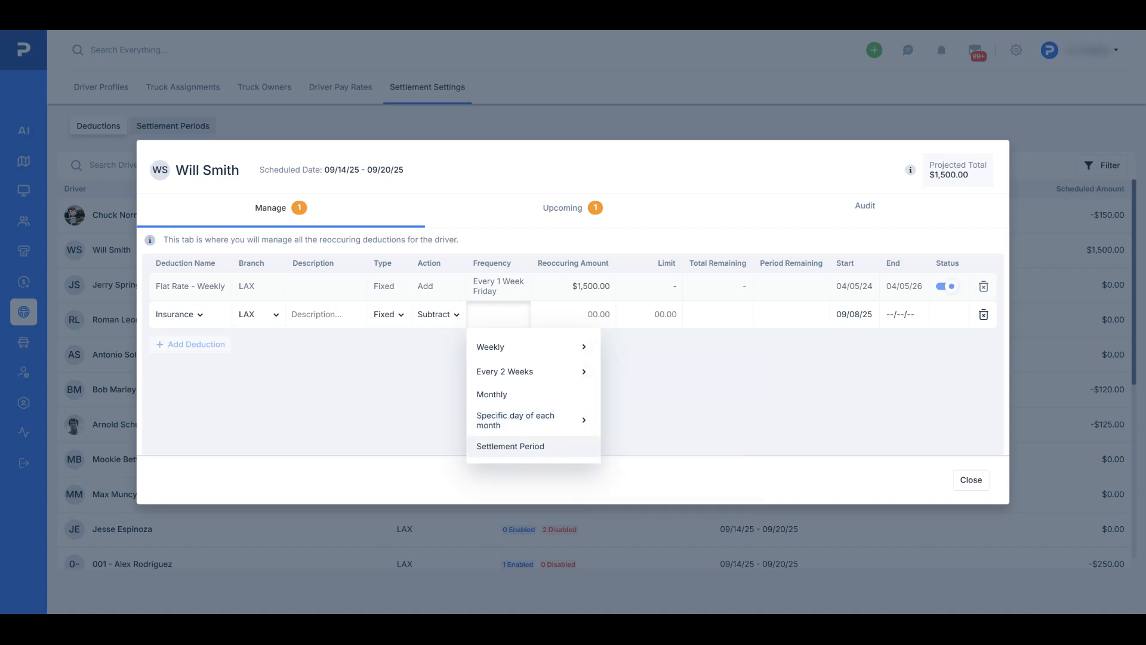
pyautogui.click(510, 445)
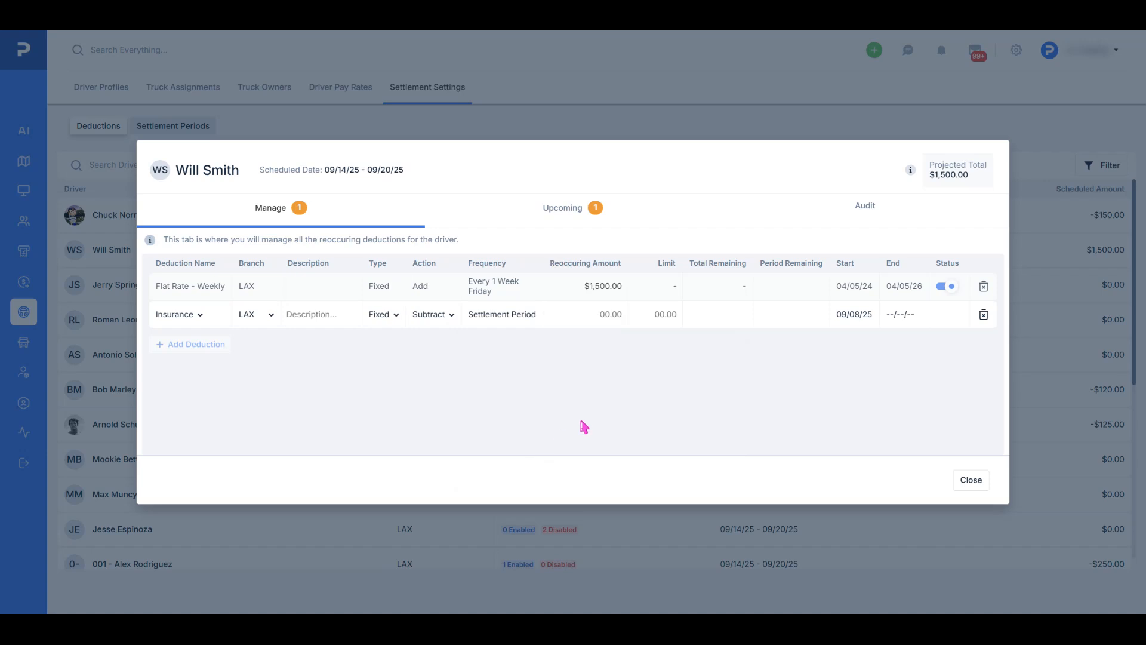
pyautogui.click(606, 317)
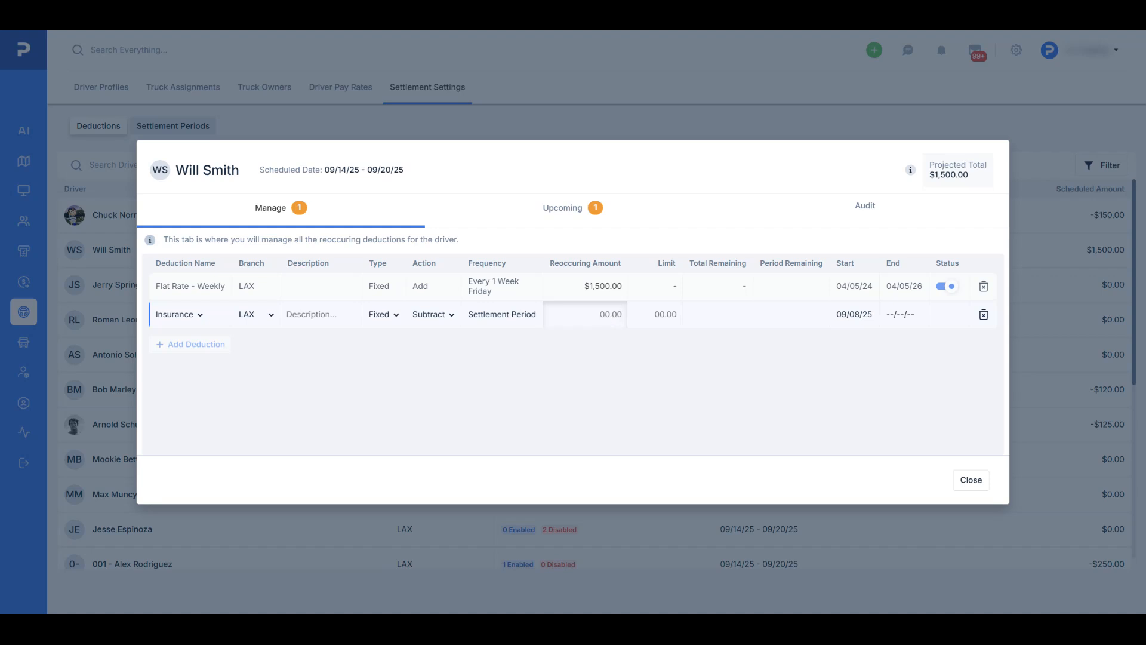
pyautogui.write('100')
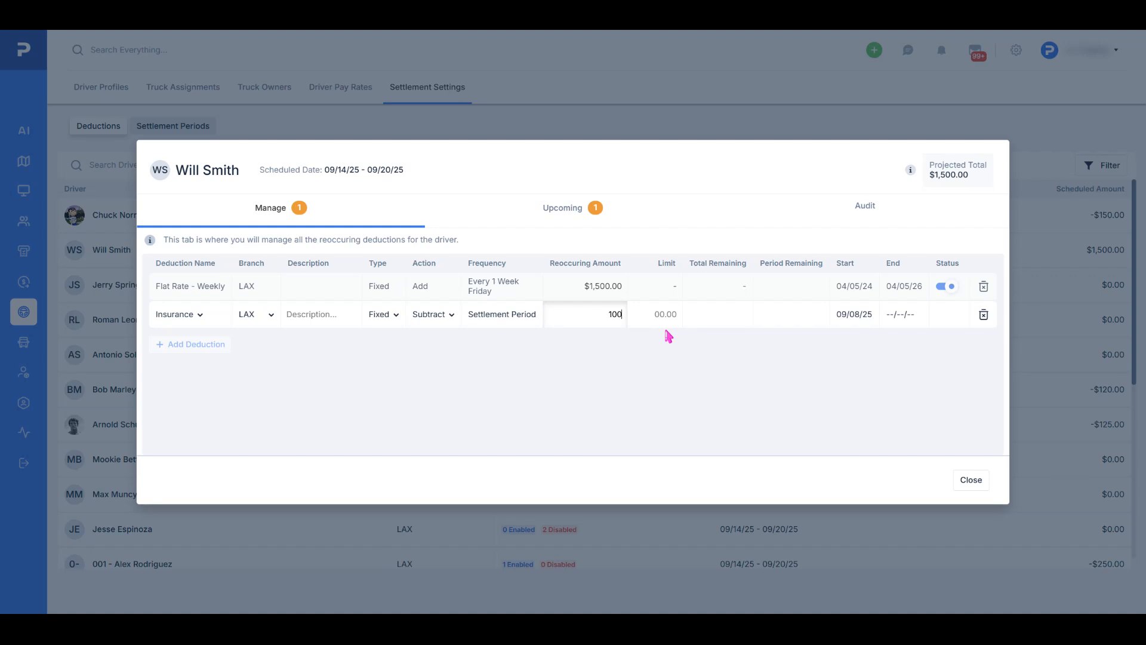
# Step: Keep the Insurance deduction's start date at 09/08/25, set its end date to 09/01/26, and save the row
pyautogui.click(855, 315)
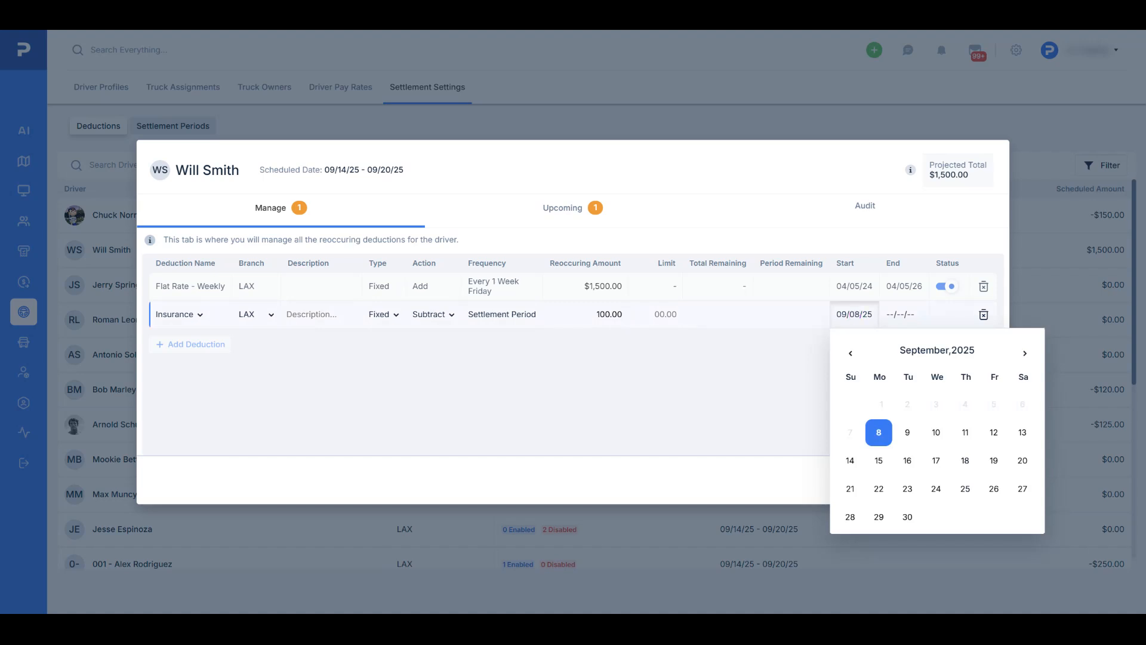
pyautogui.click(804, 385)
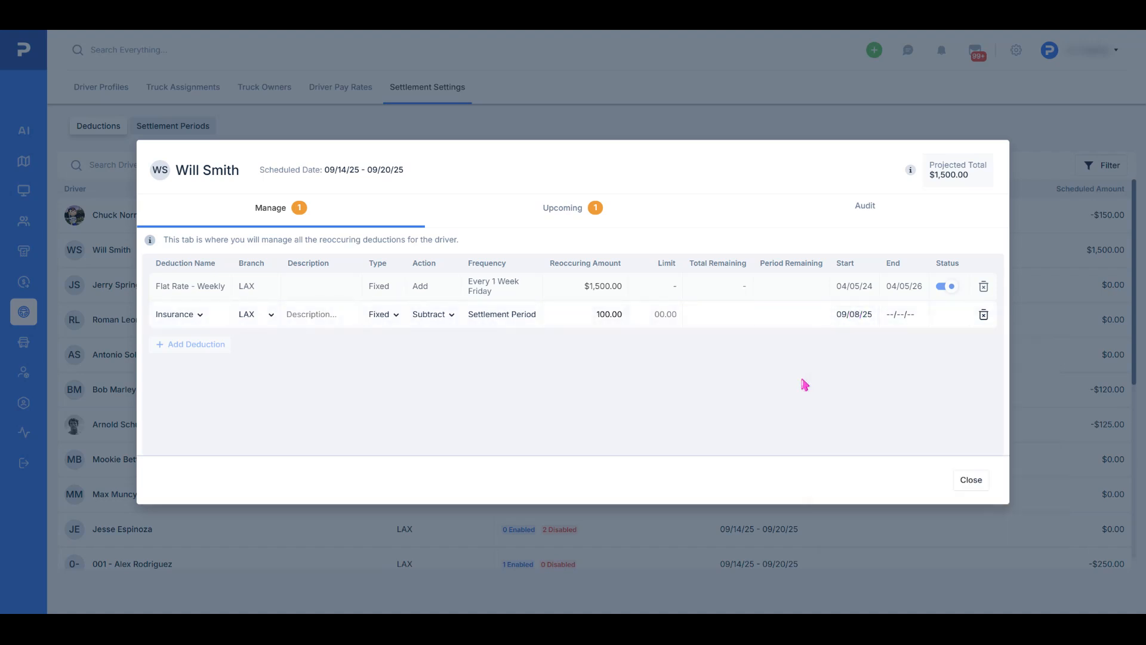
pyautogui.click(900, 316)
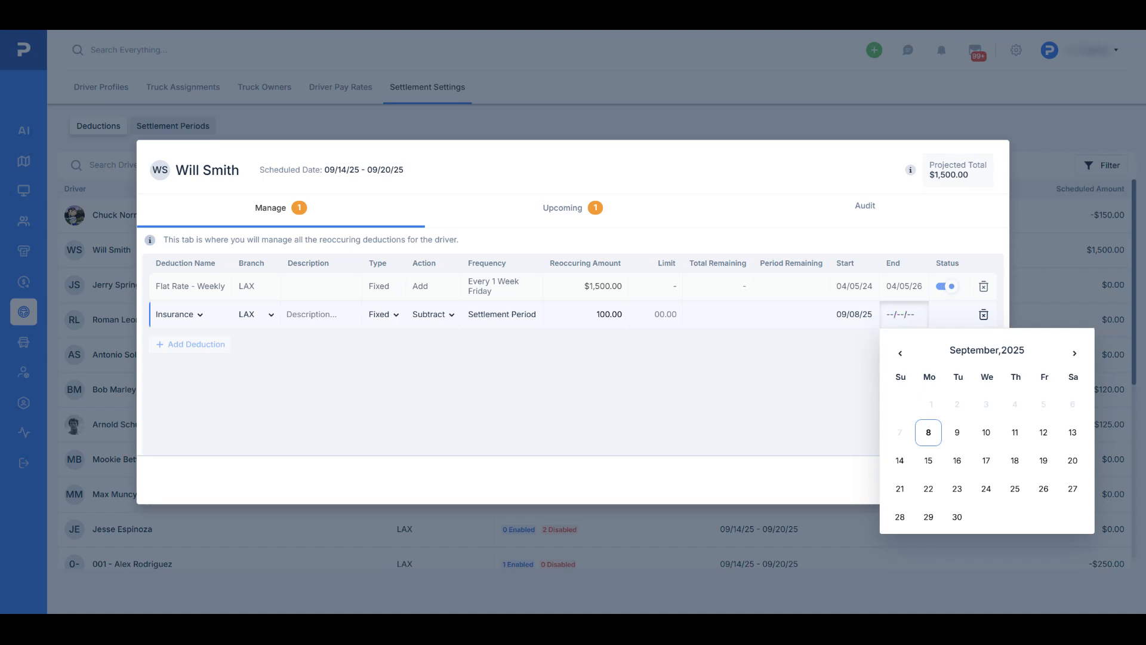
pyautogui.click(977, 357)
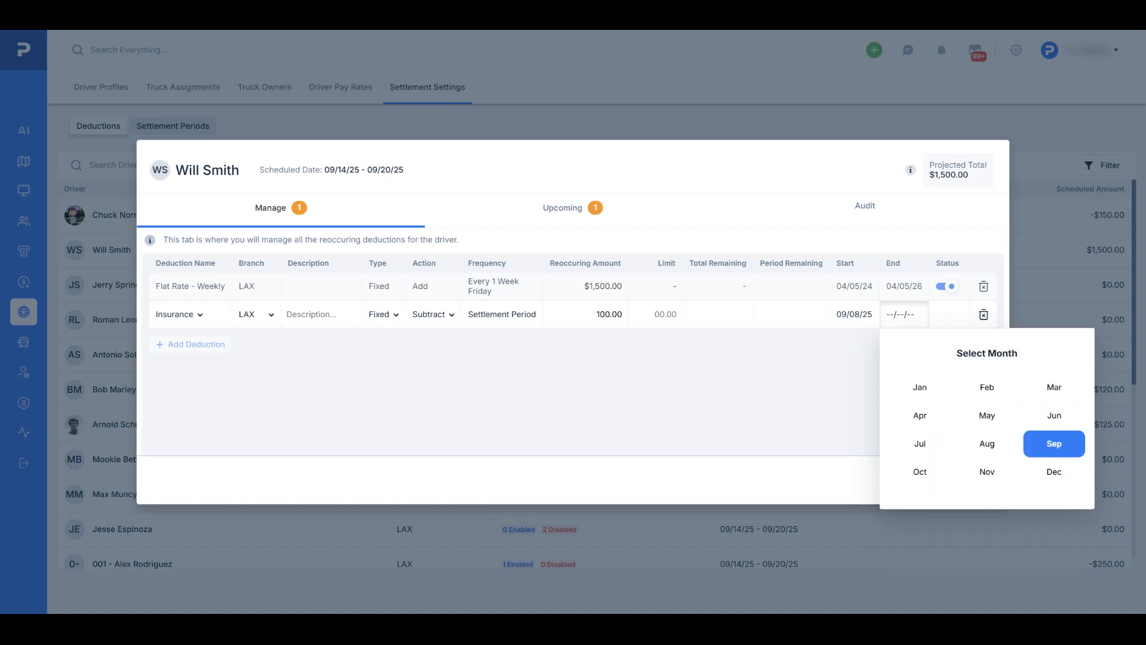
pyautogui.click(1053, 447)
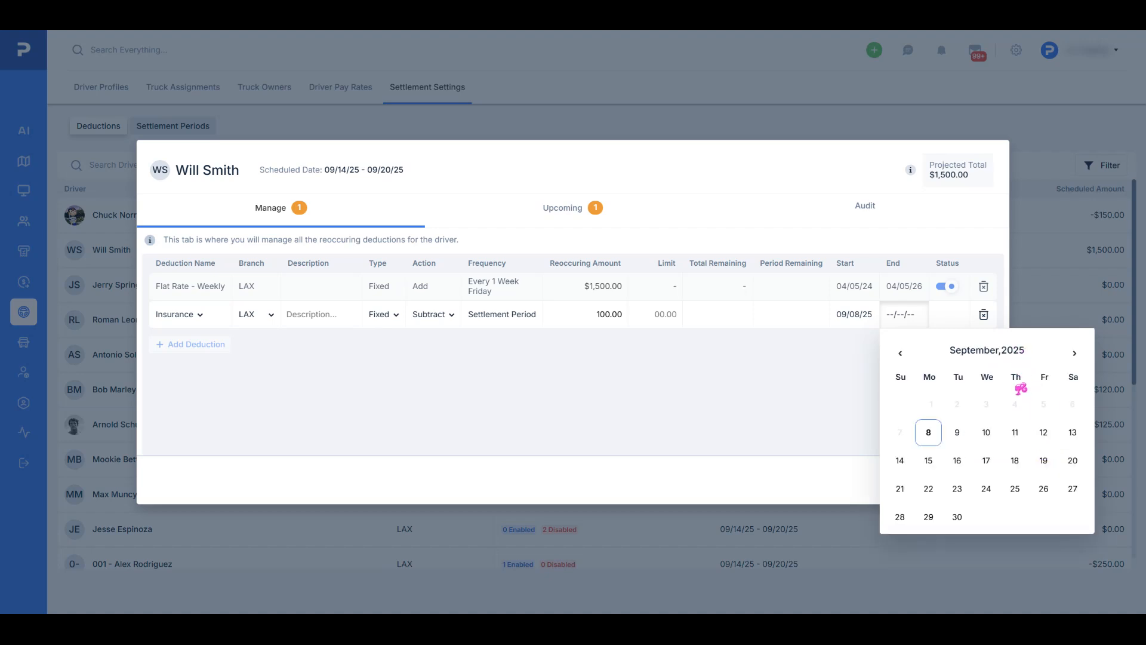
pyautogui.click(1008, 354)
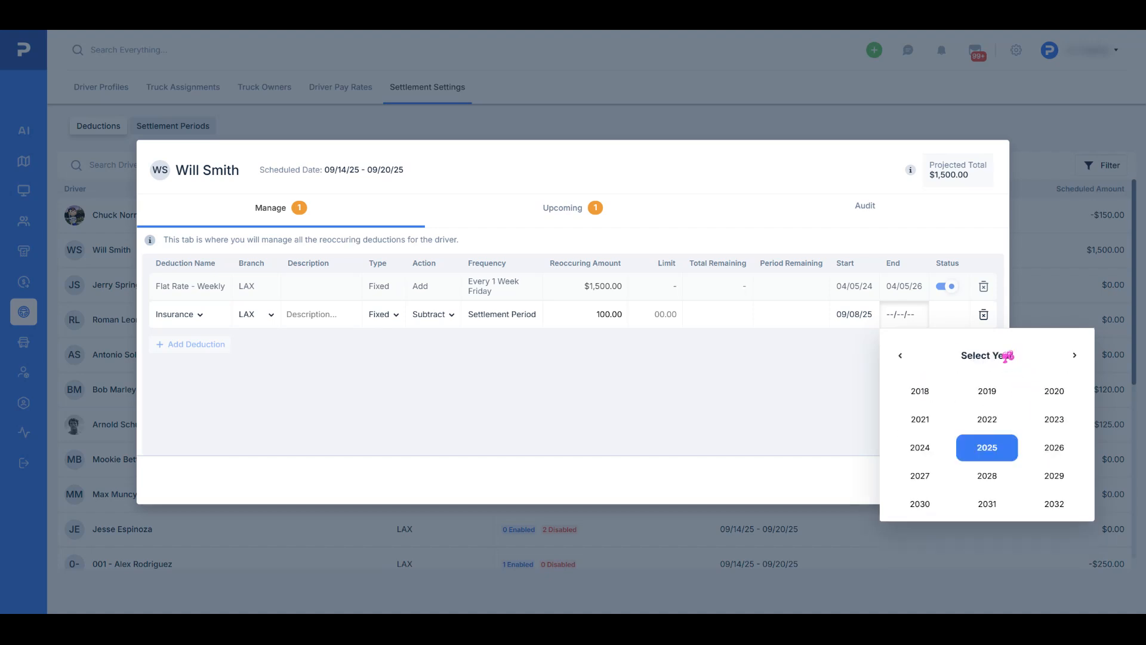
pyautogui.click(1052, 451)
pyautogui.click(958, 404)
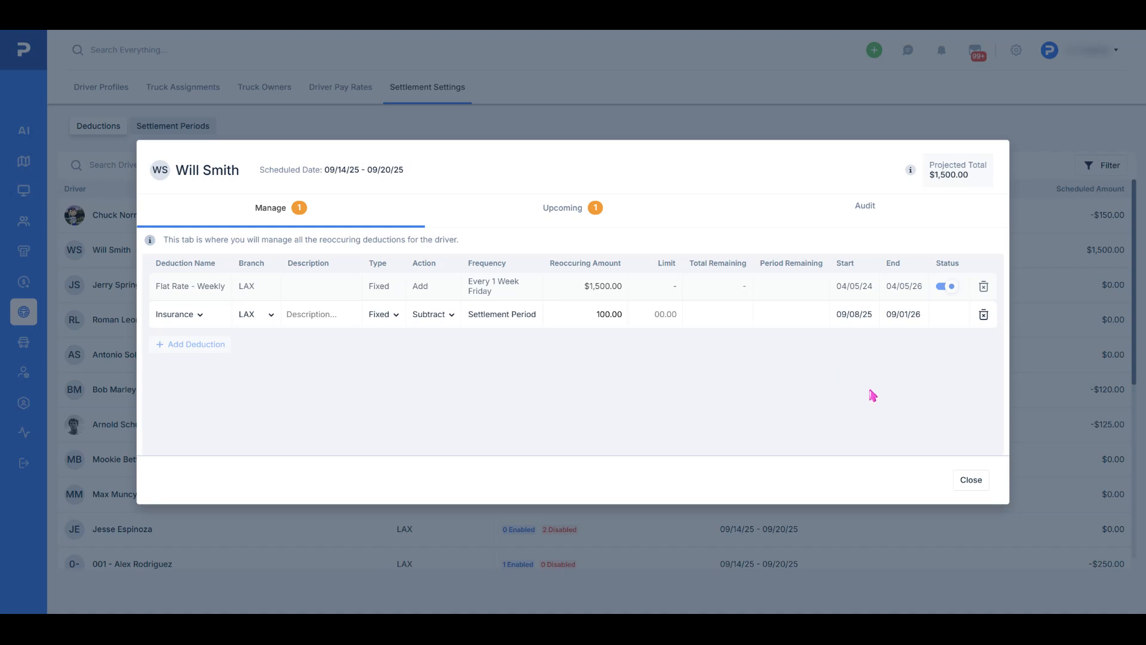
pyautogui.click(665, 371)
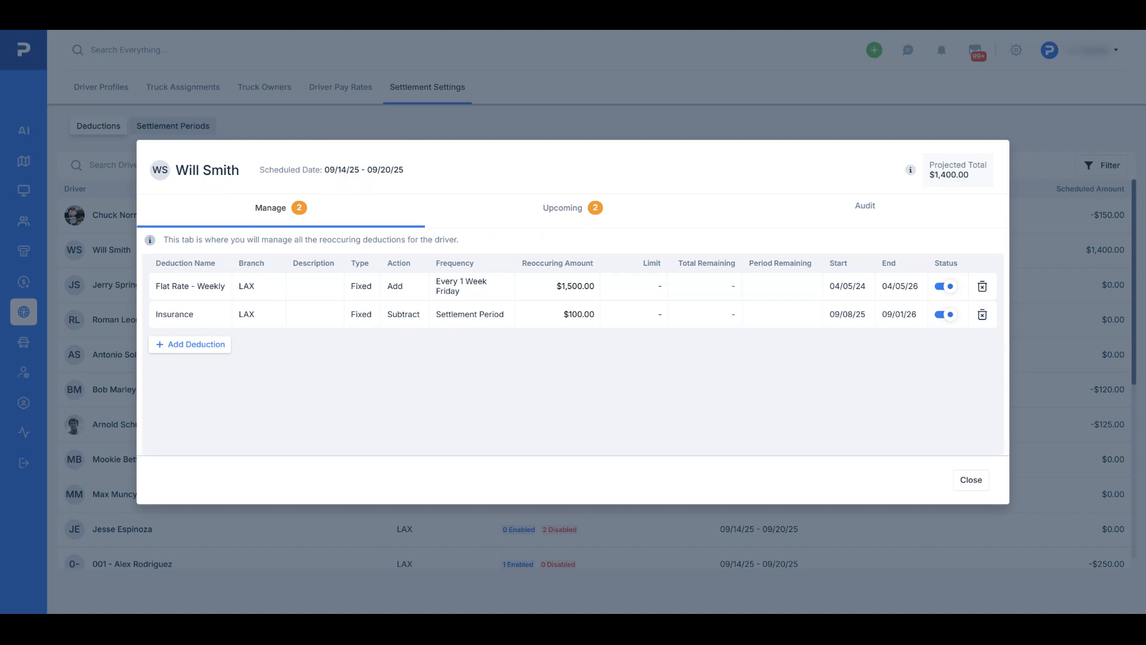
# Step: Review the driver's upcoming deductions and the audit history, and close the deductions window
pyautogui.click(594, 215)
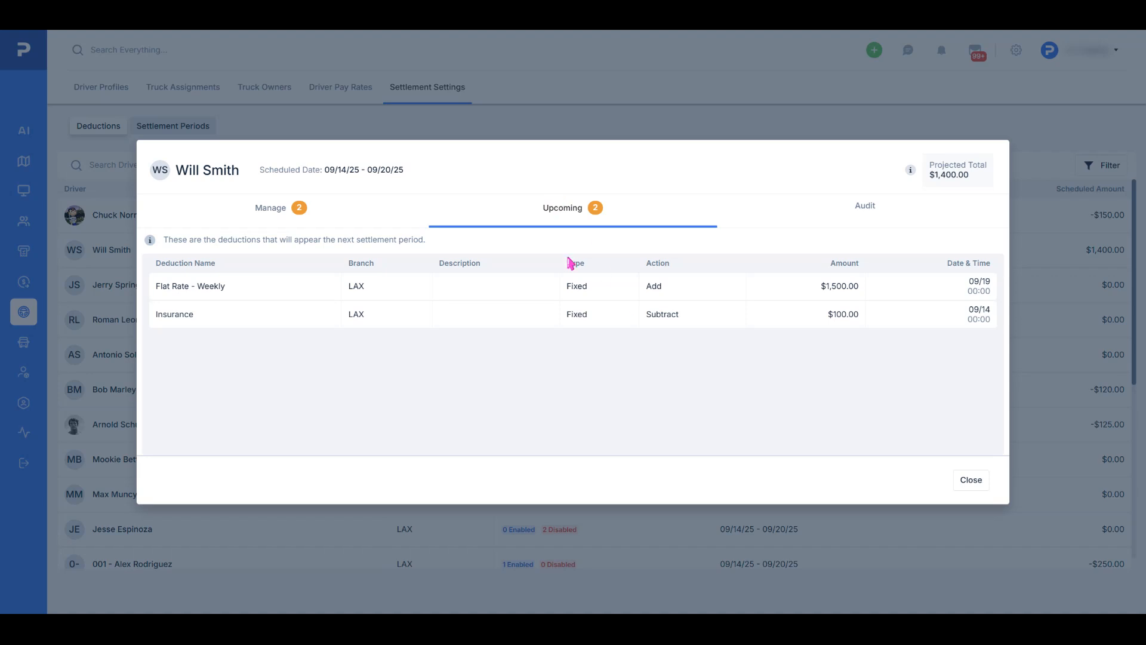
pyautogui.click(865, 212)
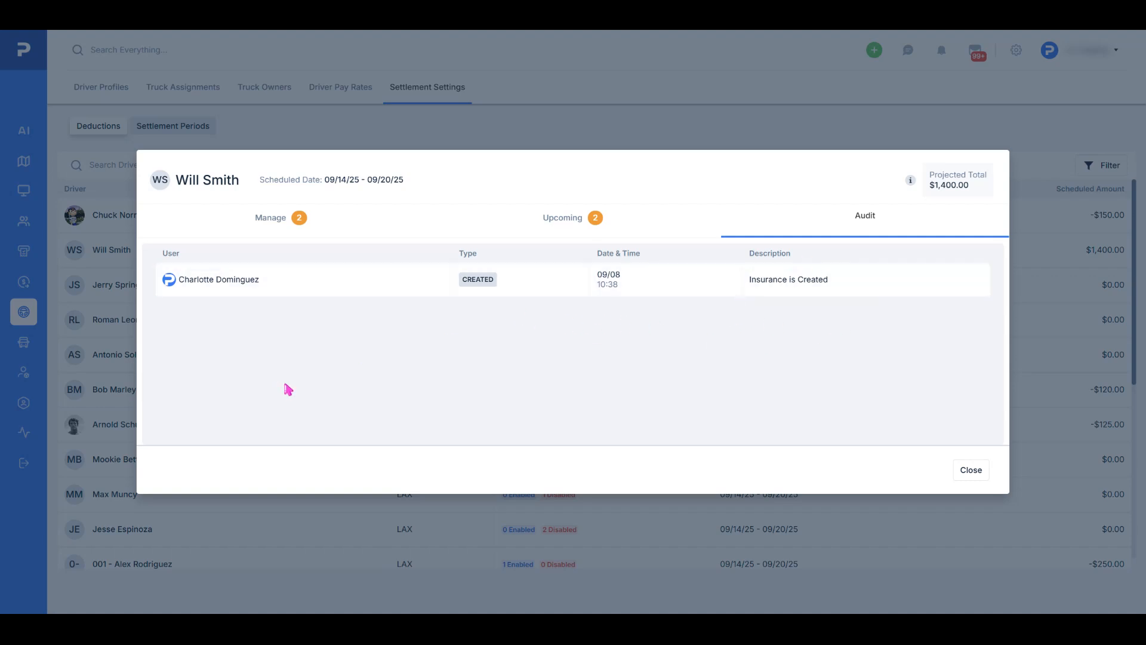
pyautogui.click(970, 476)
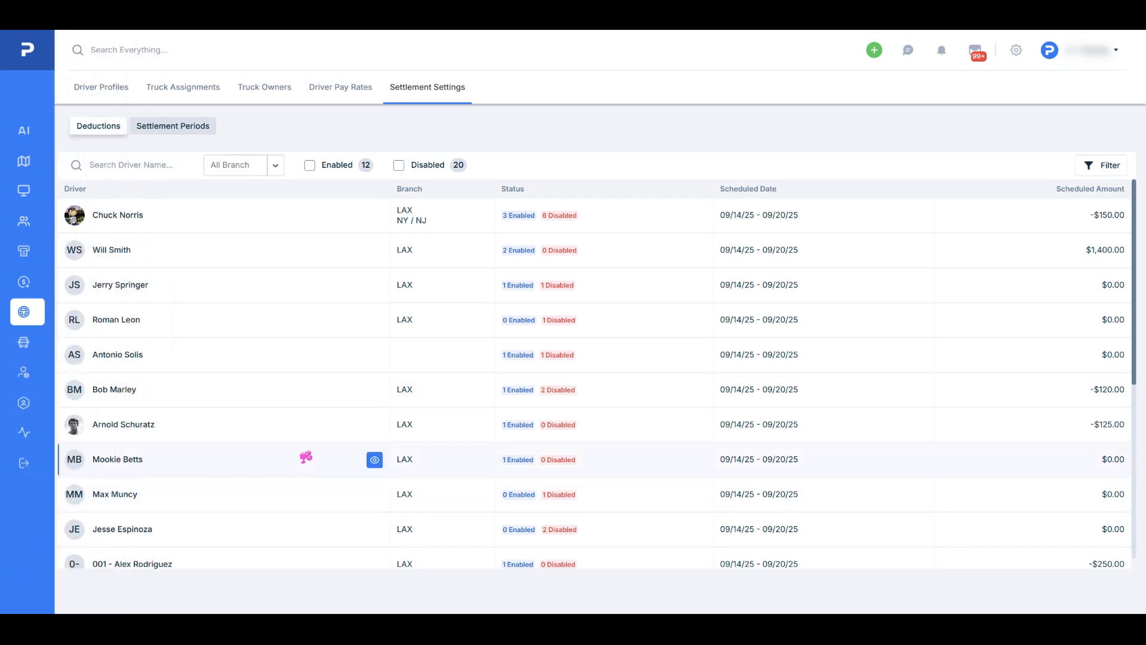
# Step: Start a new settlement period in the settlement settings and name it Weekly
pyautogui.moveTo(49, 317)
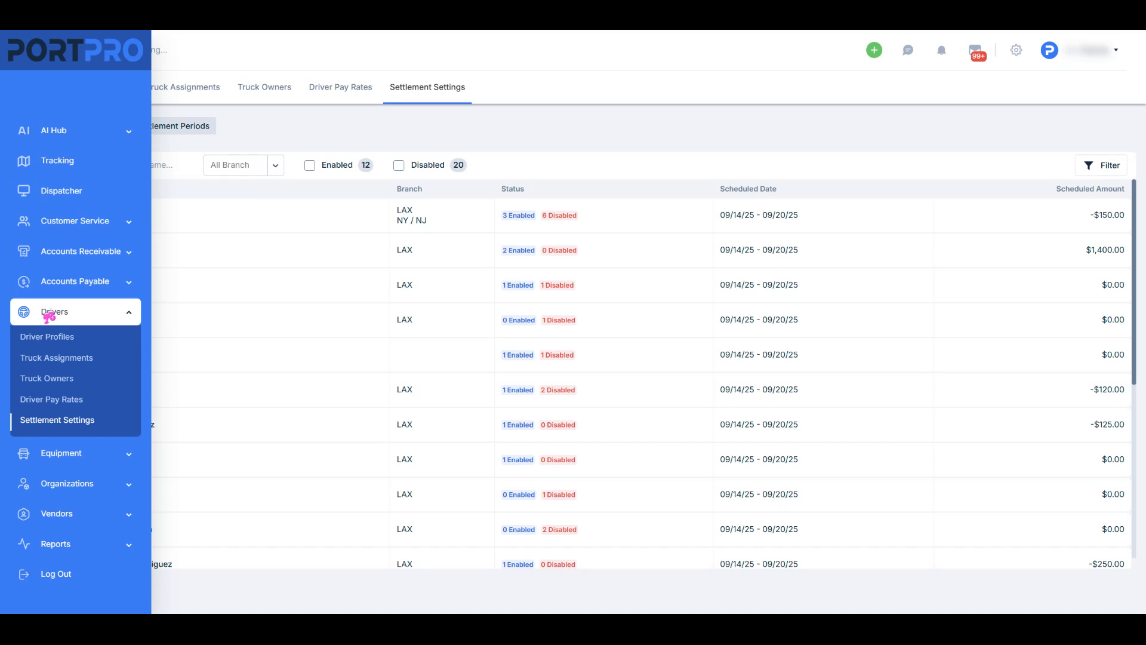
pyautogui.click(166, 126)
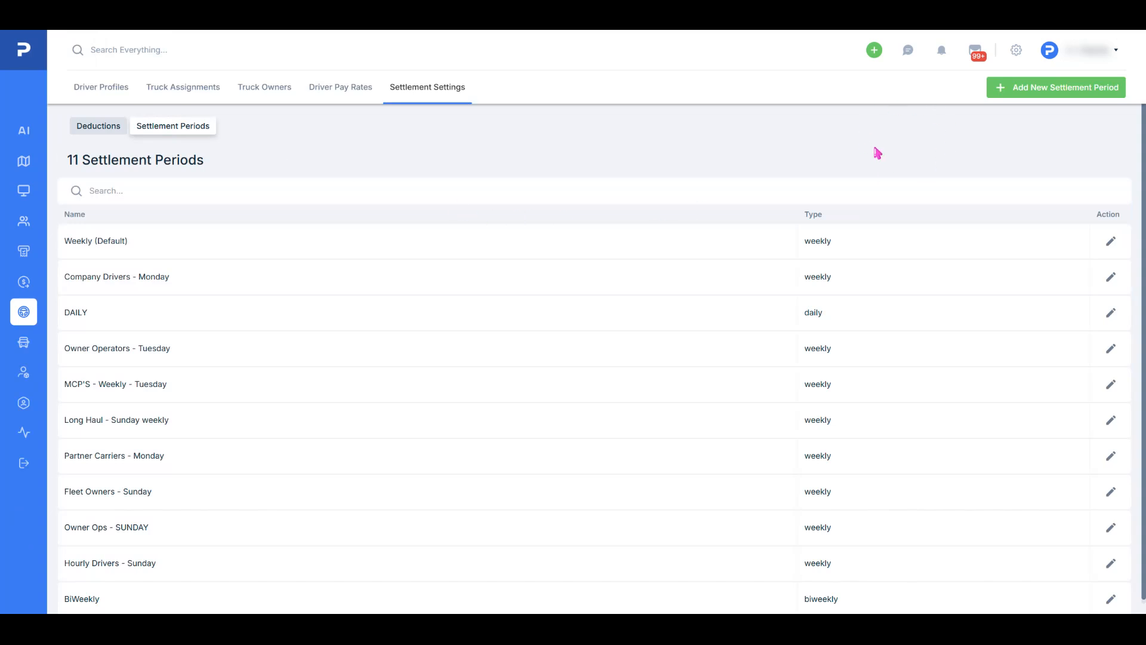
pyautogui.click(1078, 92)
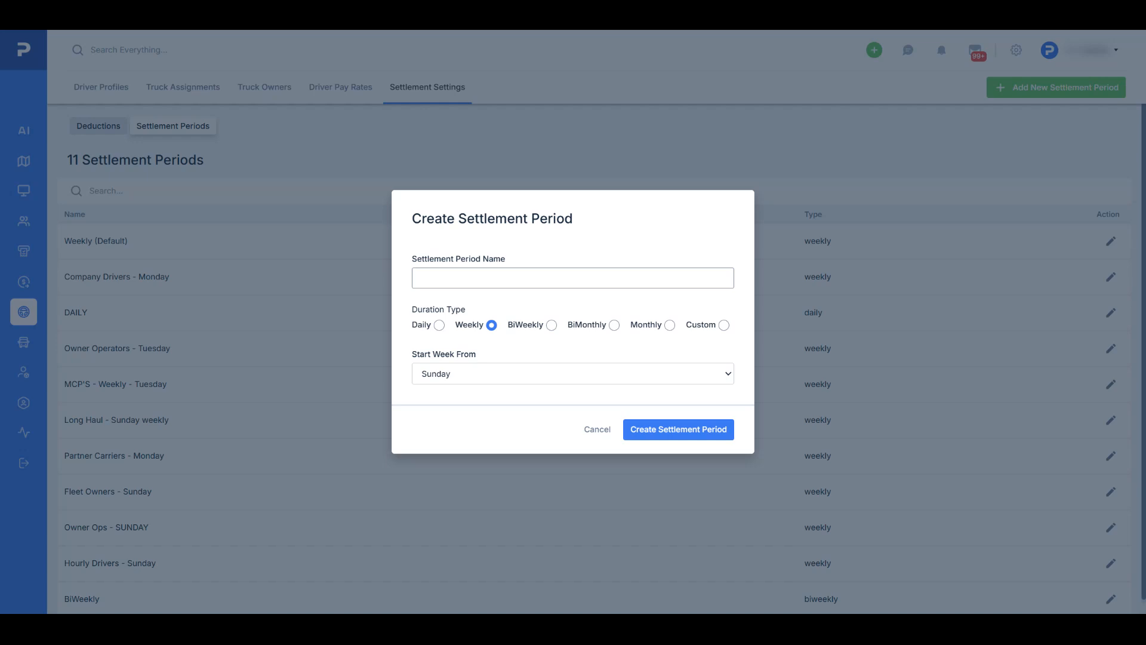
pyautogui.write('Weekly')
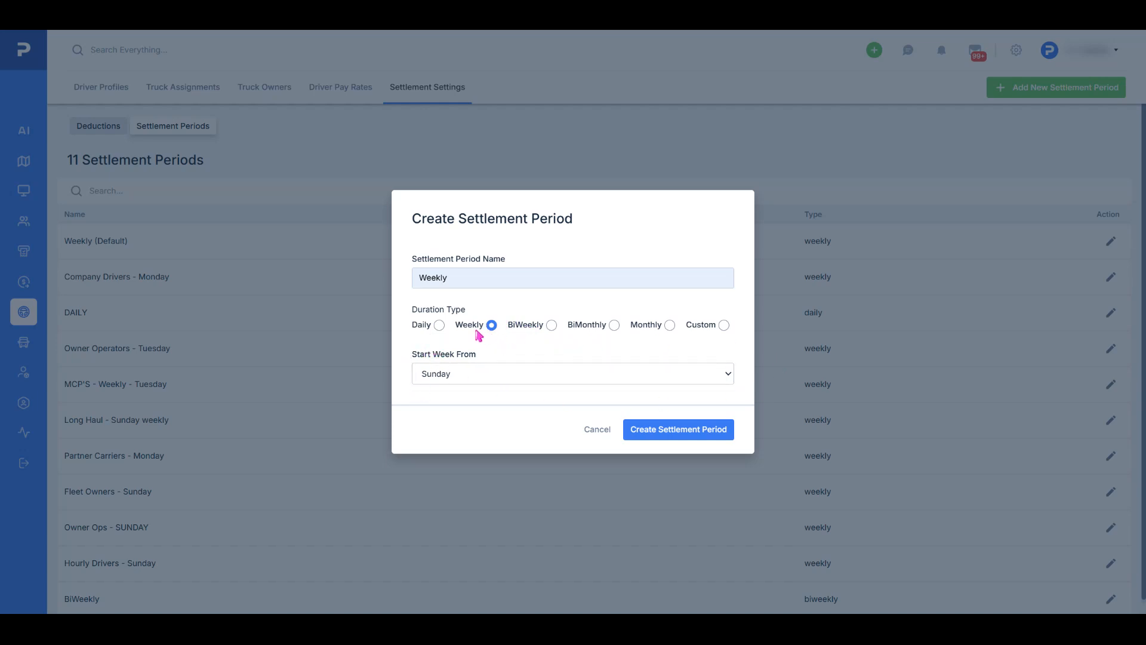
# Step: Set the new settlement period's duration type to Weekly with the week starting from Monday, and create it
pyautogui.click(494, 380)
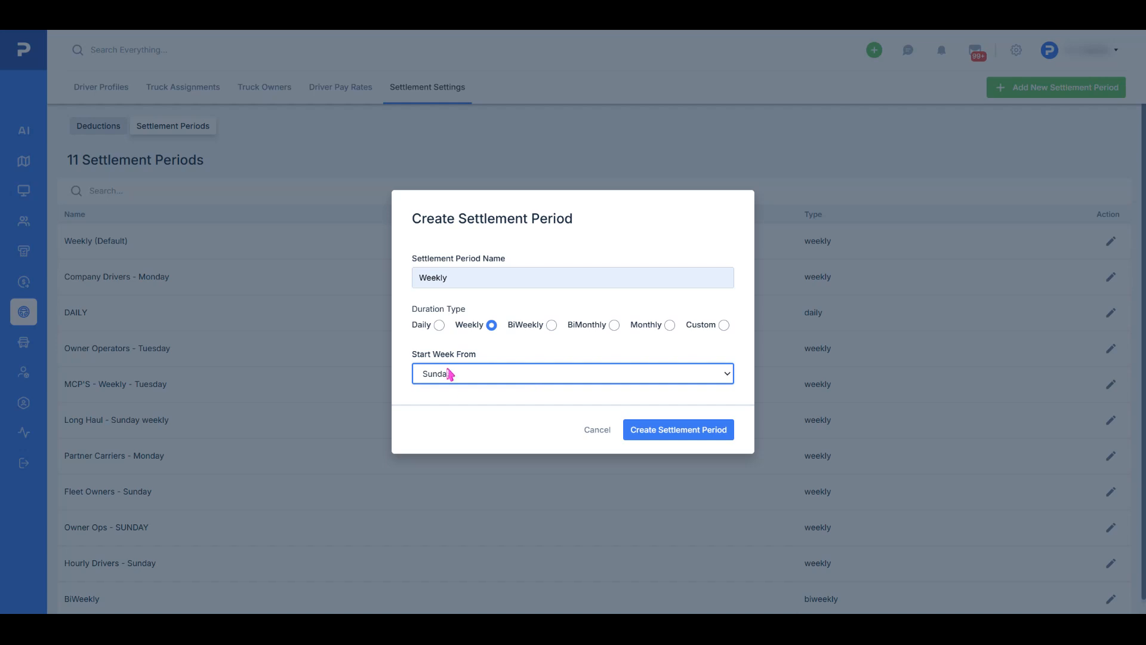
pyautogui.click(551, 325)
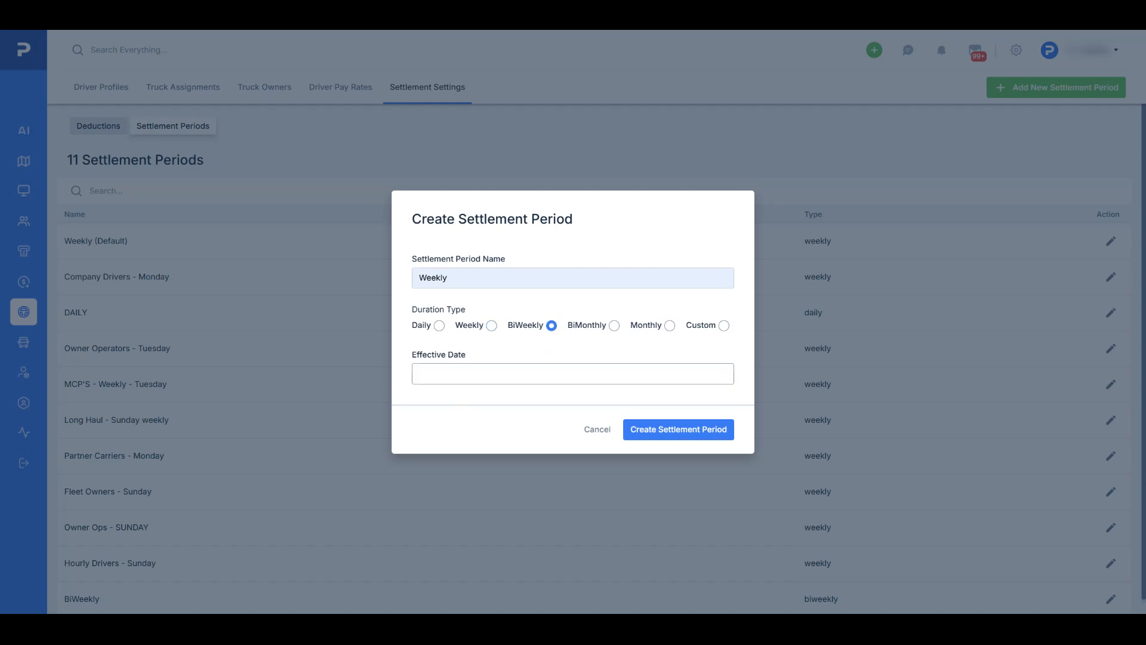
pyautogui.click(614, 325)
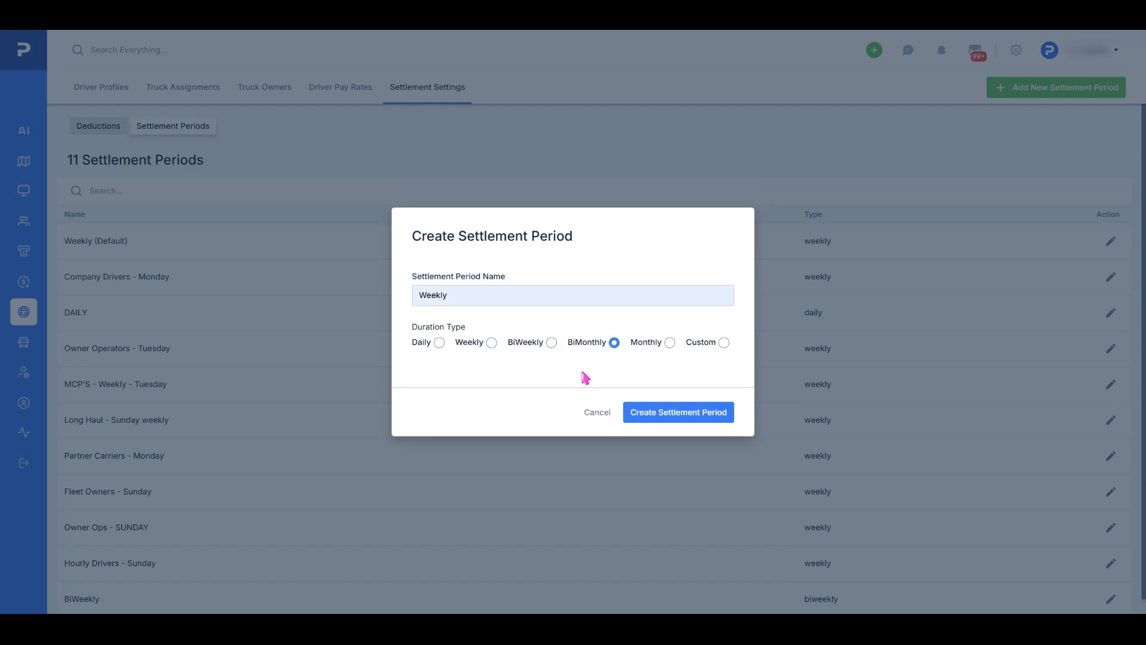
pyautogui.click(669, 343)
pyautogui.click(490, 351)
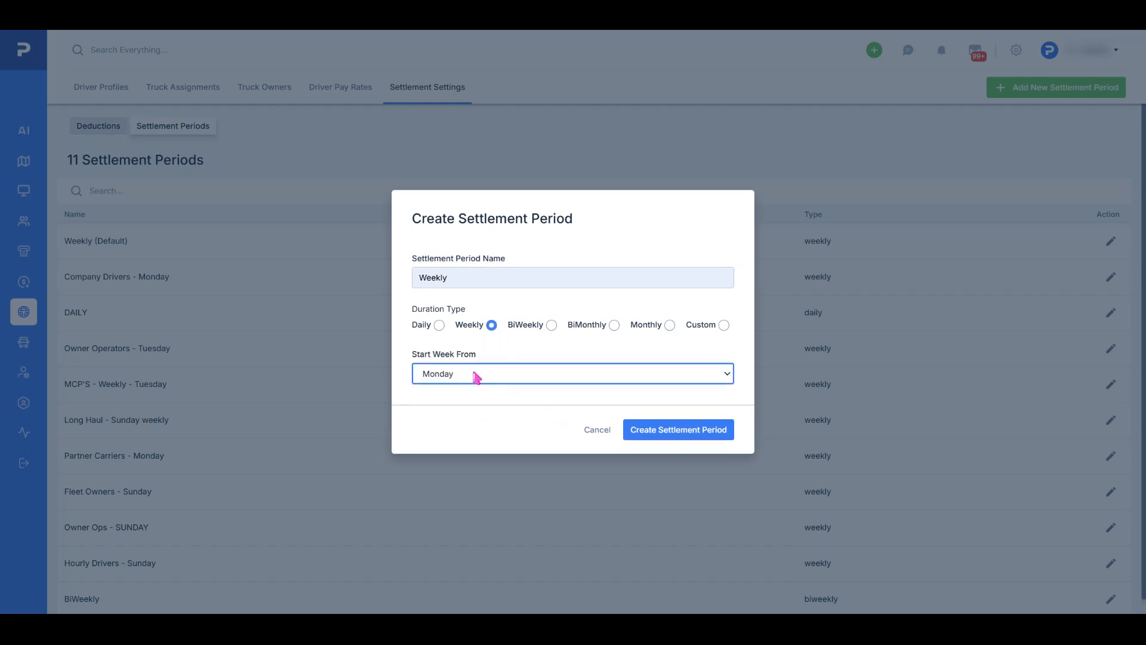
pyautogui.click(668, 431)
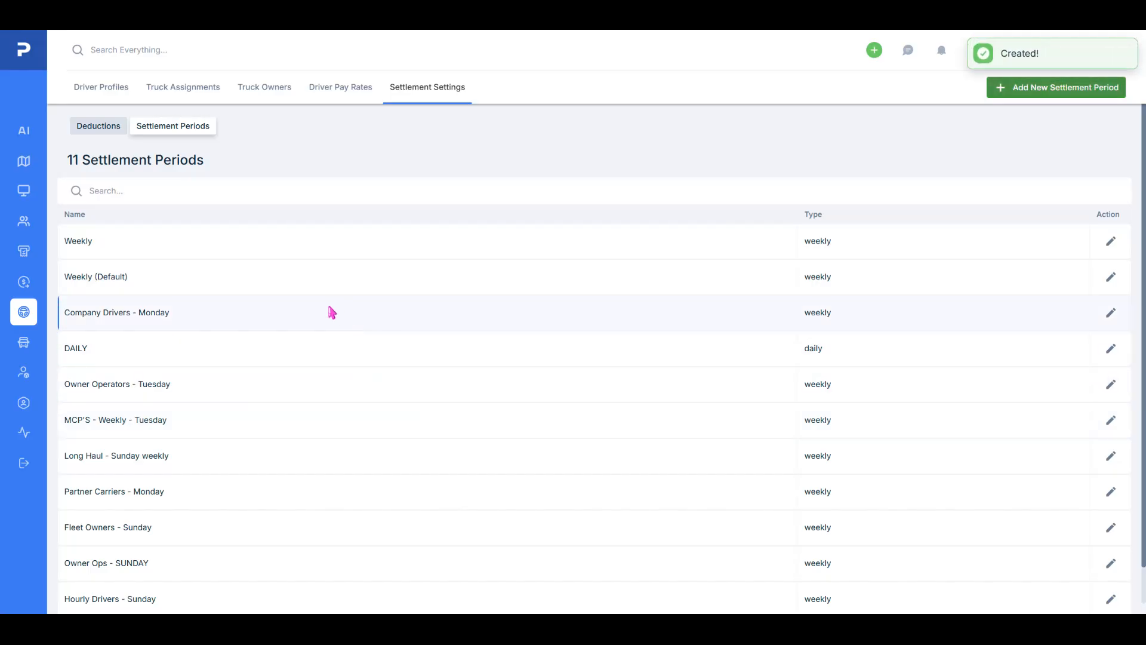
# Step: Try to assign the Fleet Owners - Sunday settlement period to the COMPANY DRIVERS (PAY PER LEG) driver group, and cancel the edit
pyautogui.click(340, 93)
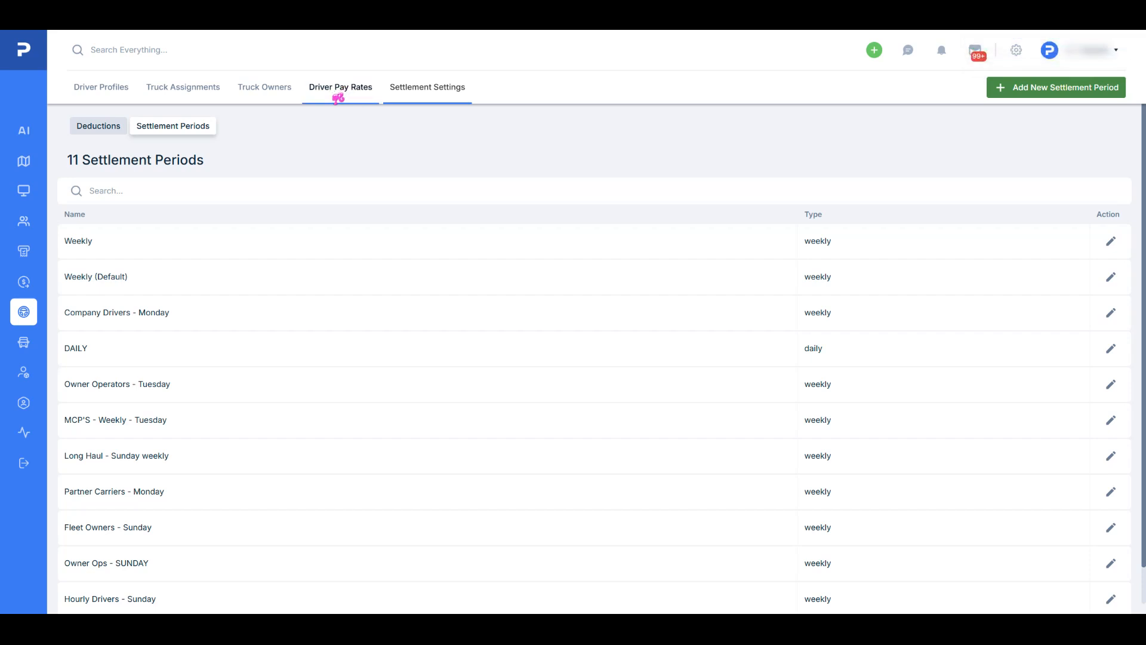
pyautogui.click(338, 94)
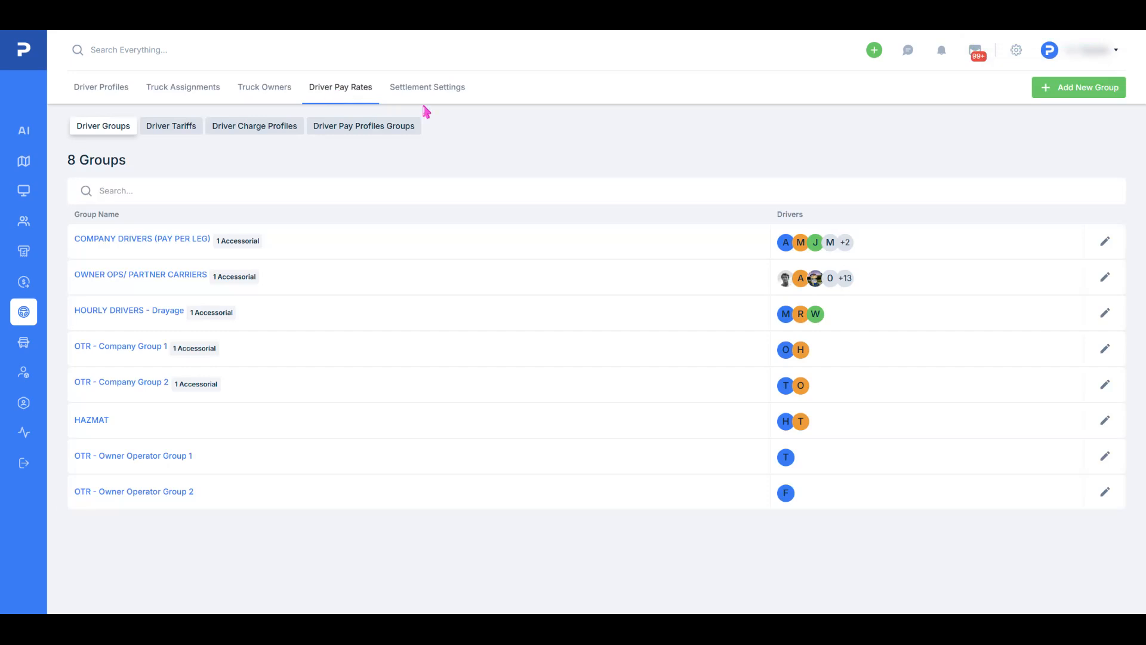
pyautogui.click(1105, 242)
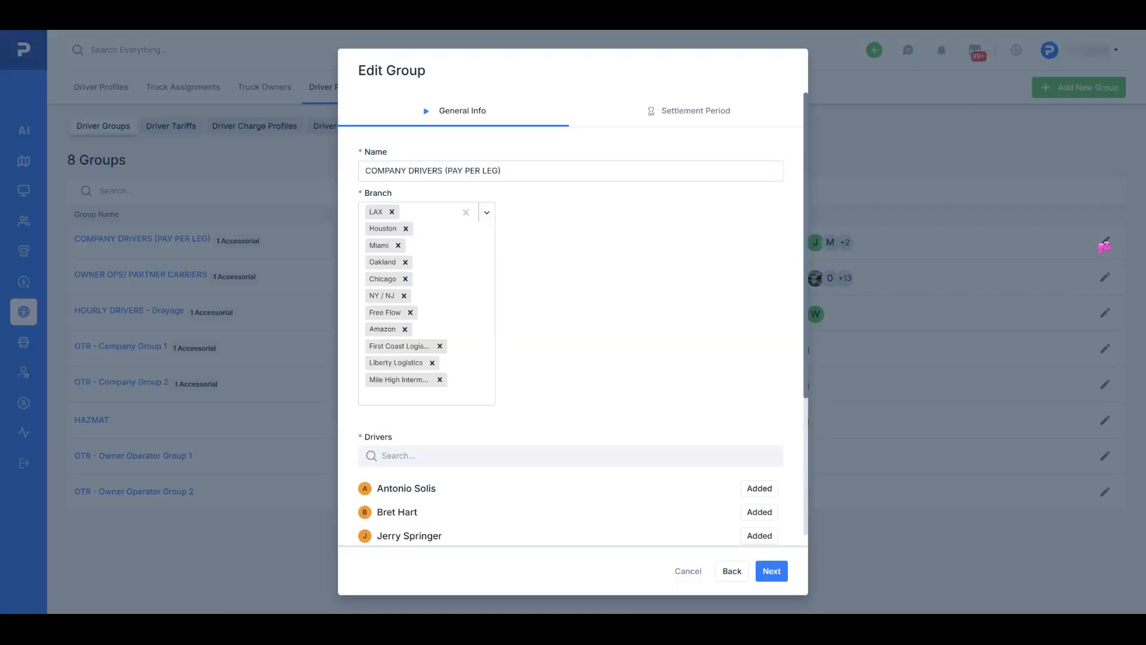
pyautogui.click(694, 112)
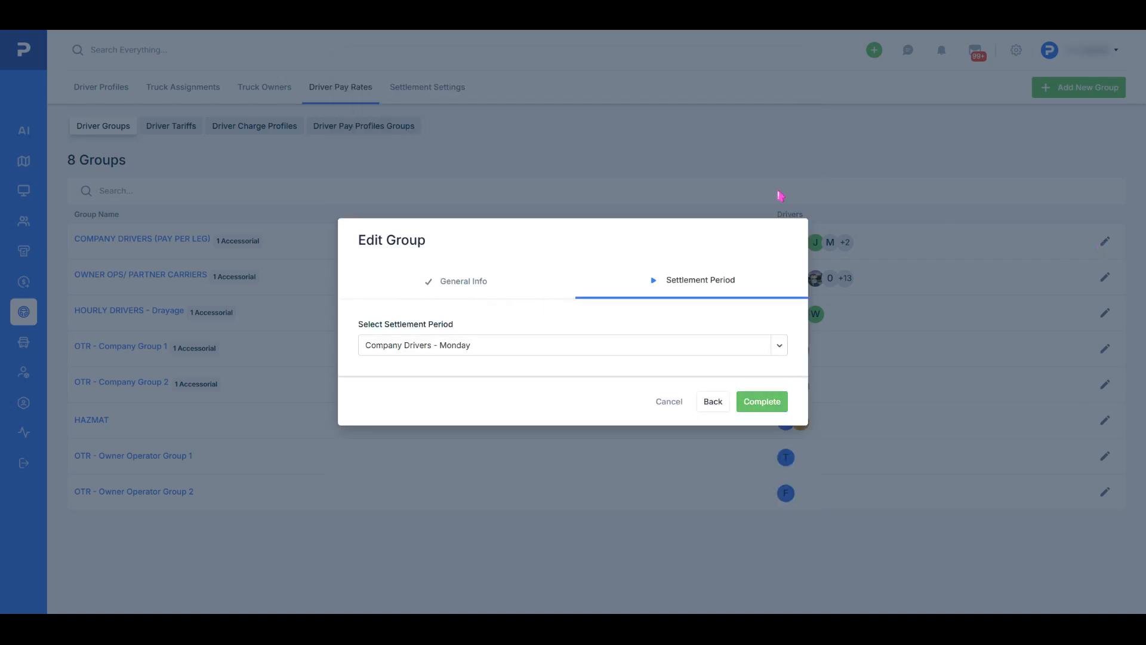
pyautogui.click(693, 351)
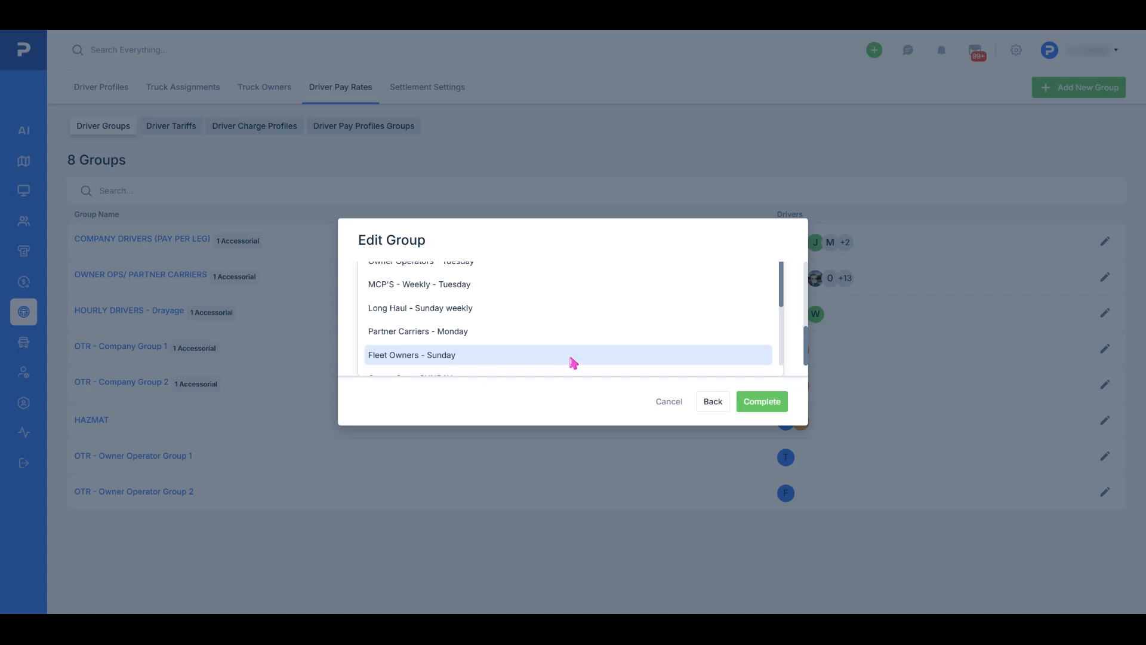
pyautogui.click(471, 359)
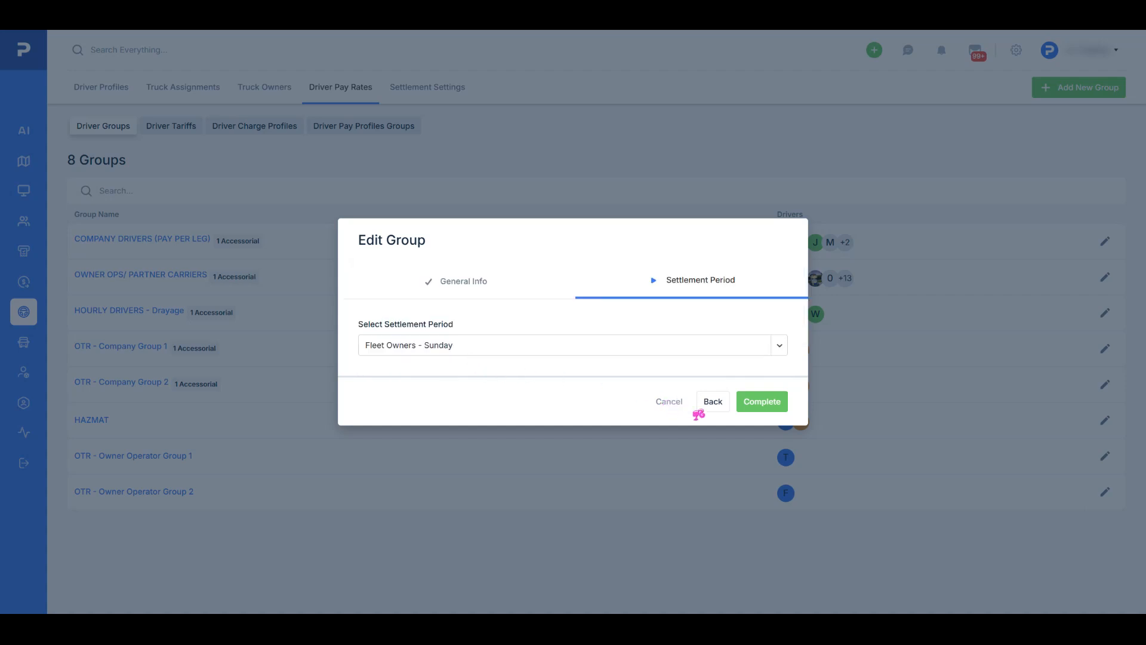
pyautogui.click(663, 403)
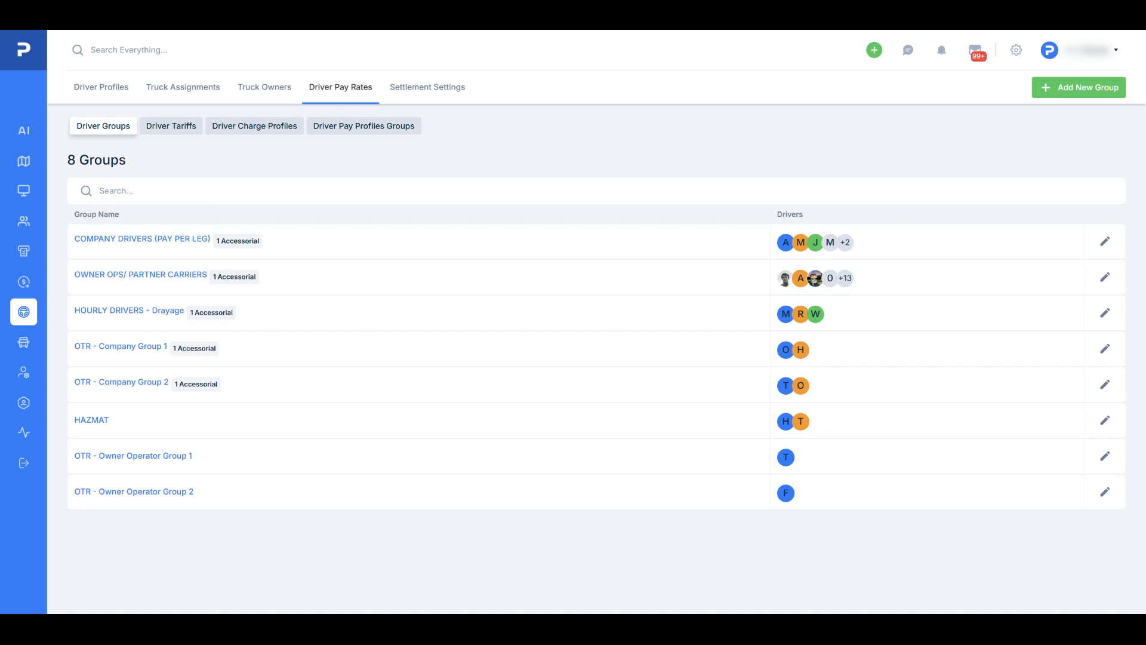
# Step: Open the driver pay list in Accounts Payable and show the week 08/31/25 - 09/06/25
pyautogui.moveTo(134, 481)
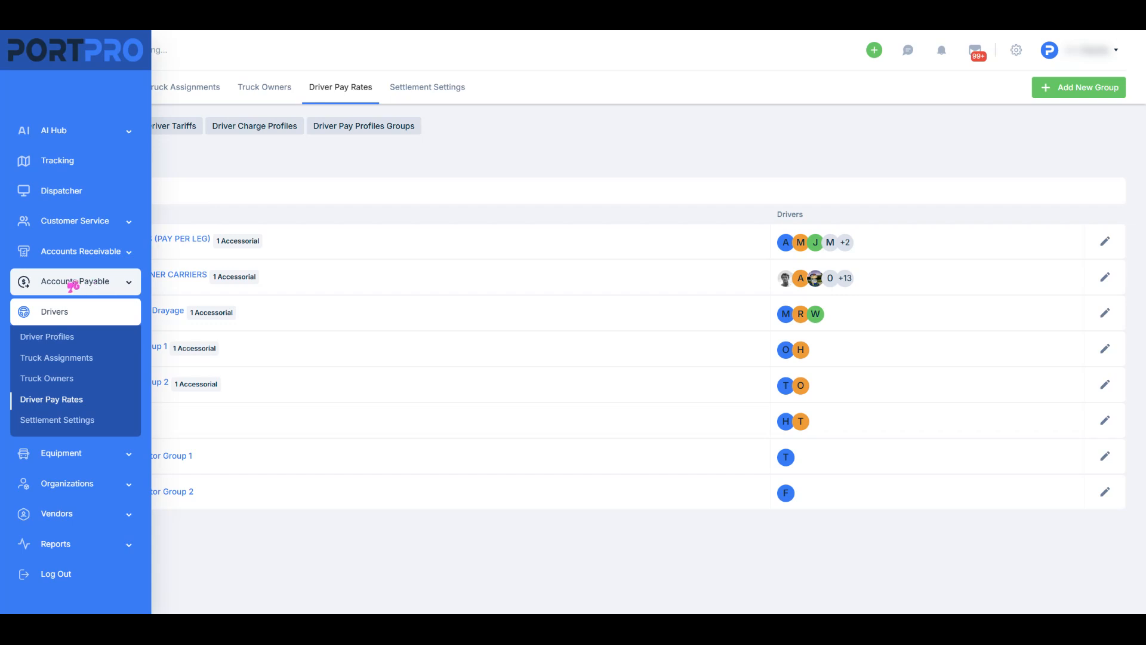
pyautogui.click(71, 285)
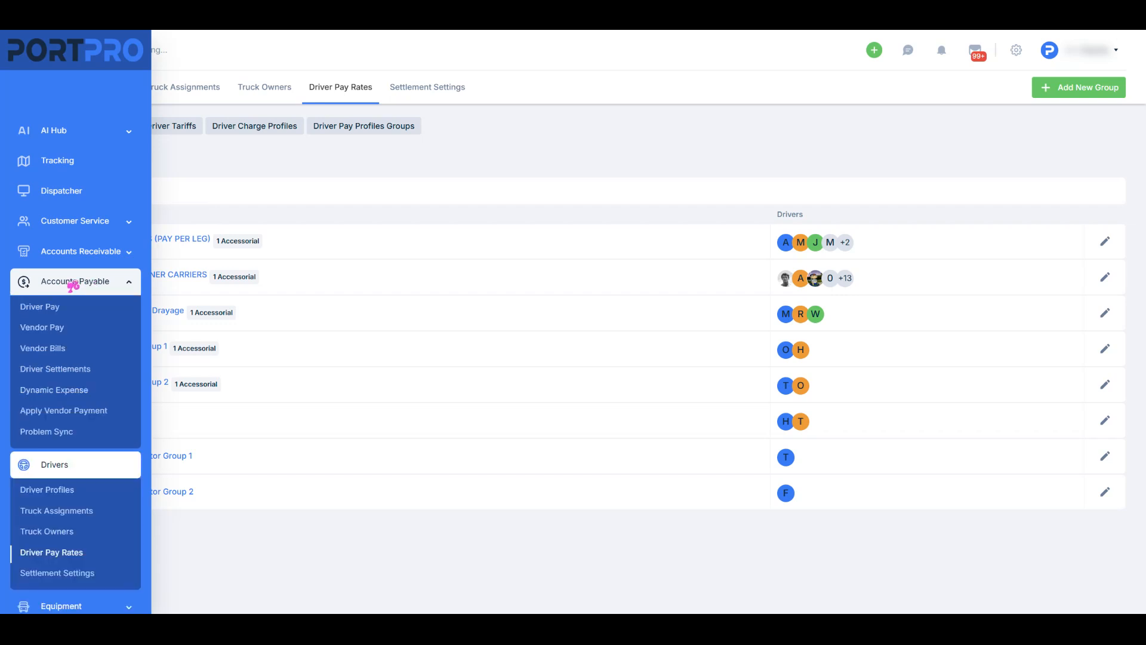
pyautogui.click(45, 306)
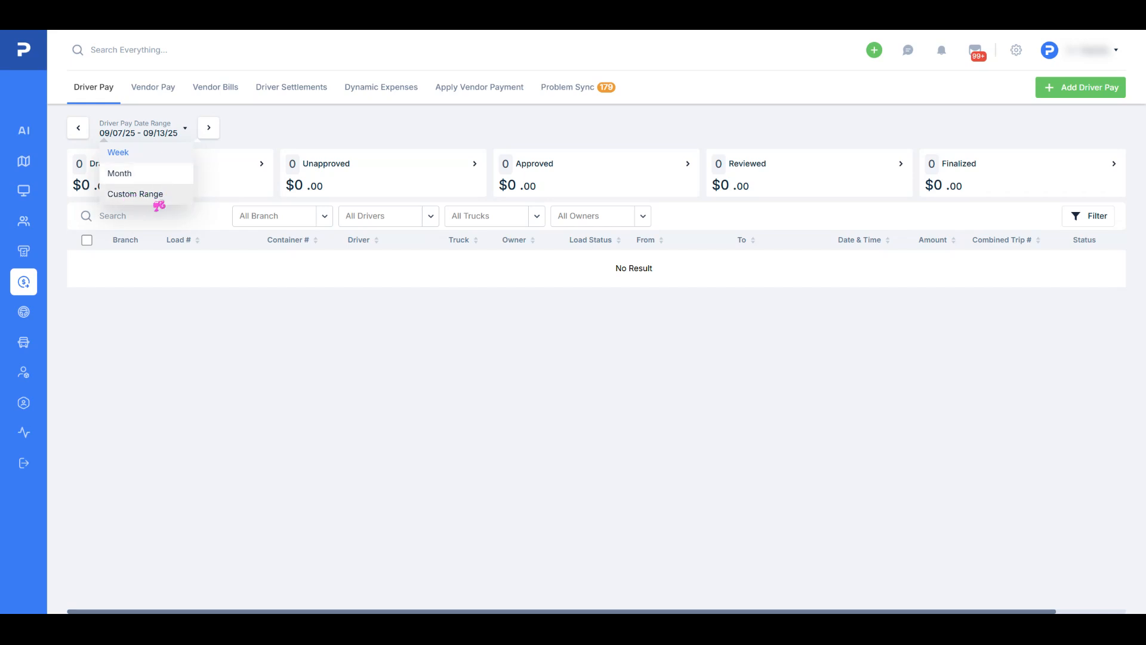
pyautogui.click(136, 195)
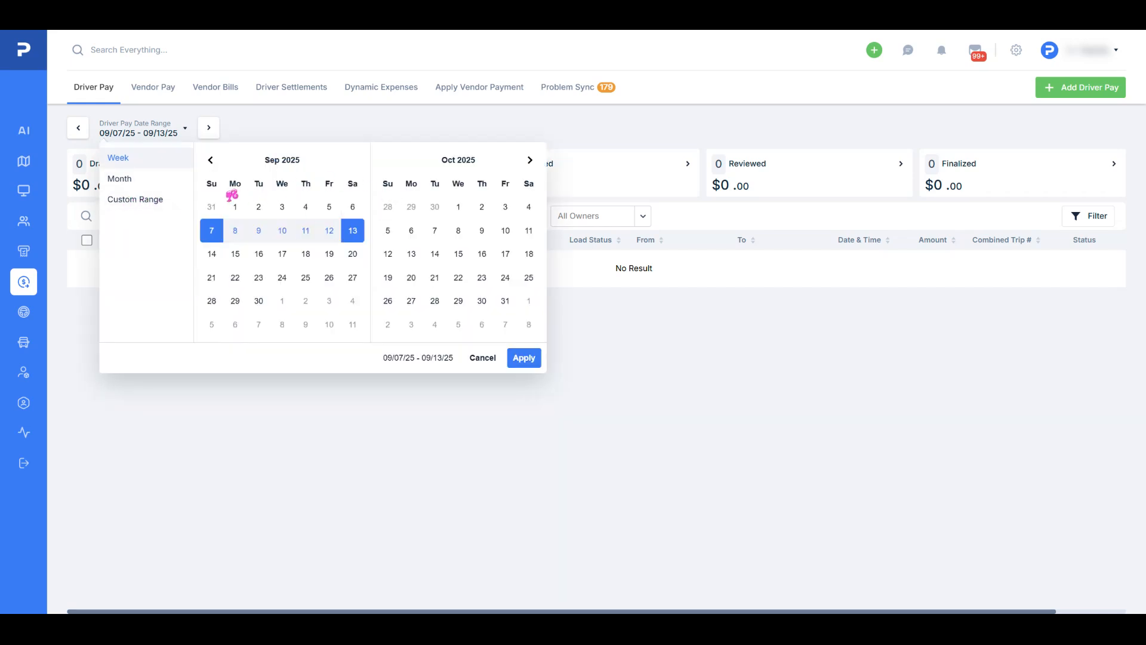
pyautogui.click(482, 358)
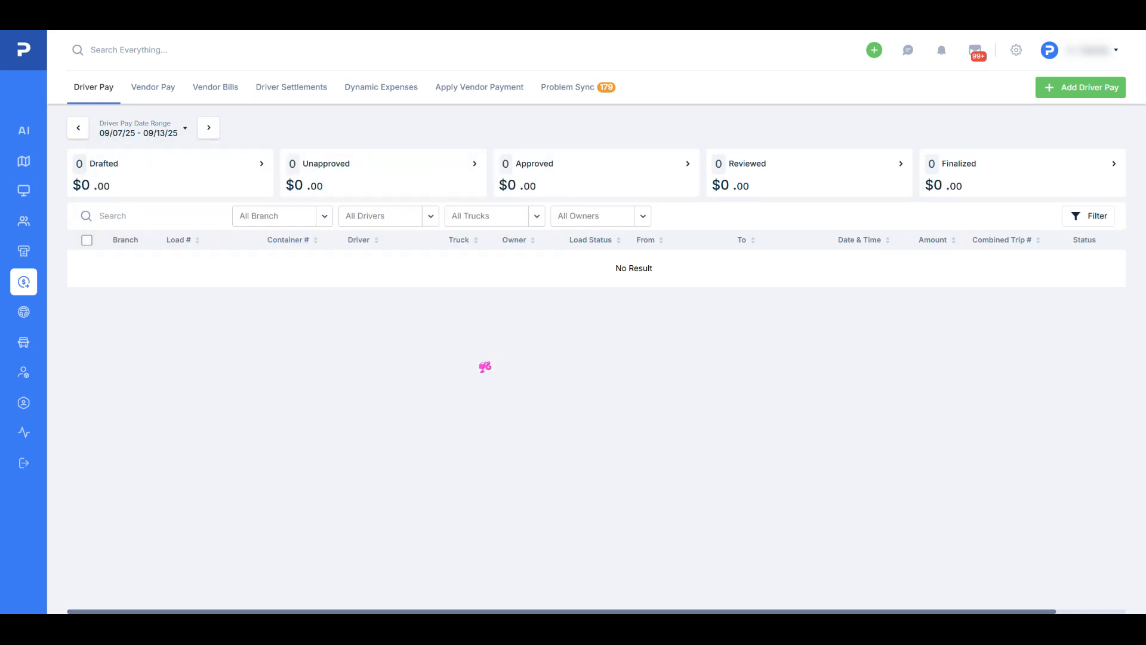
pyautogui.click(78, 129)
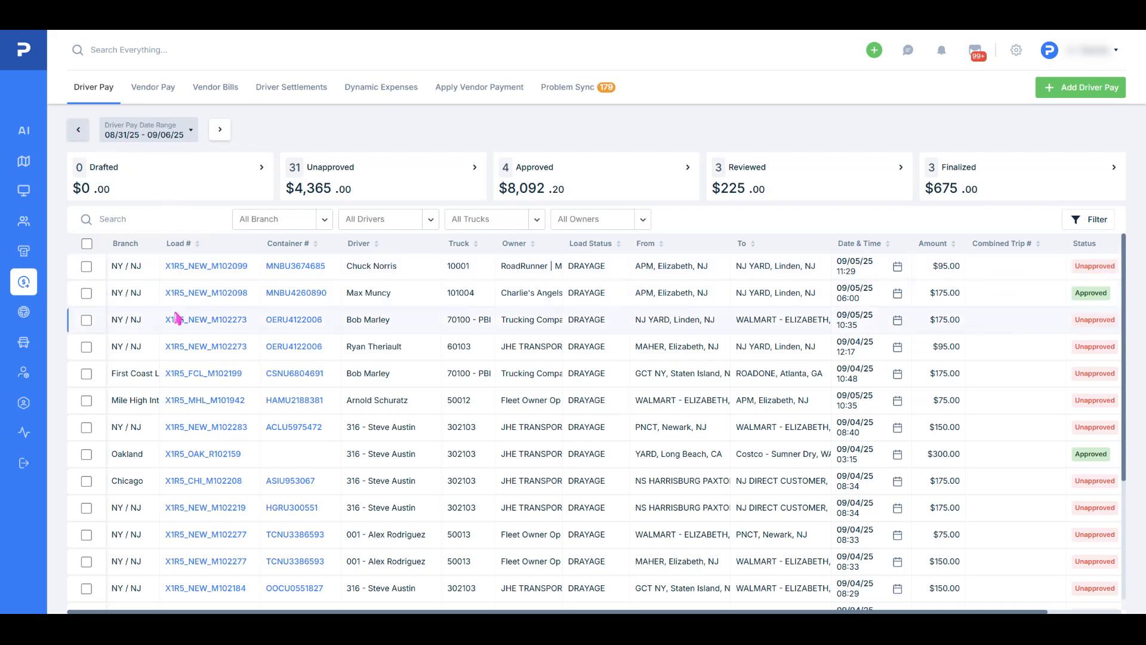
# Step: Review the week's driver pay entries and their statuses, the branch filter choices and the additional filter settings
pyautogui.scroll(-3, 182, 417)
pyautogui.scroll(3, 191, 448)
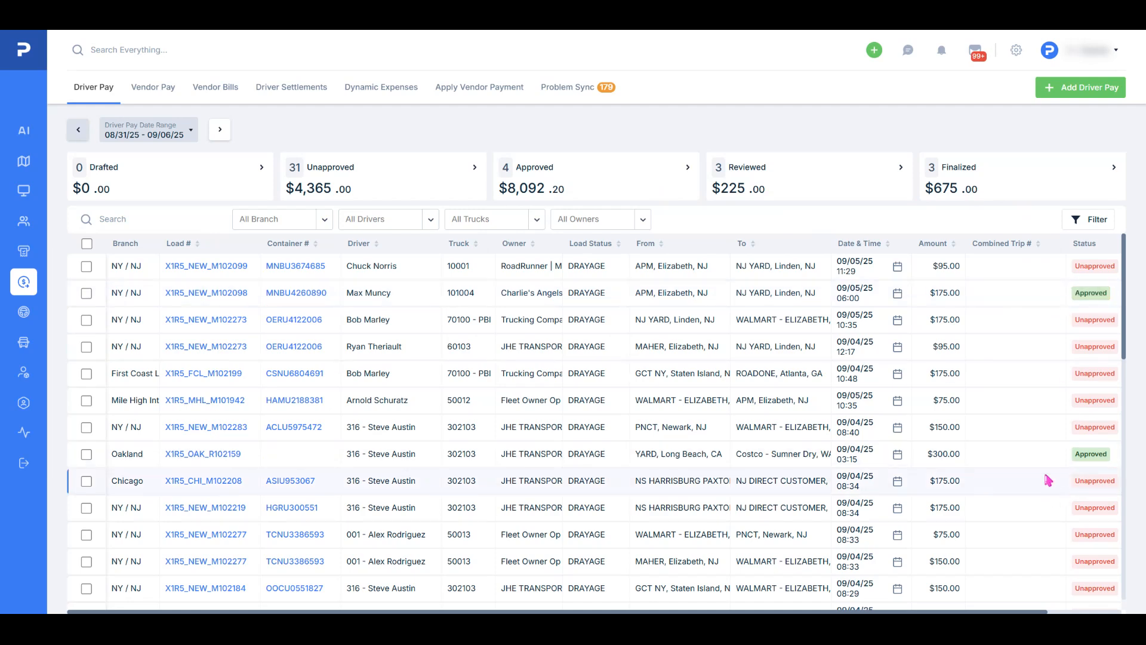
pyautogui.scroll(-7, 1026, 481)
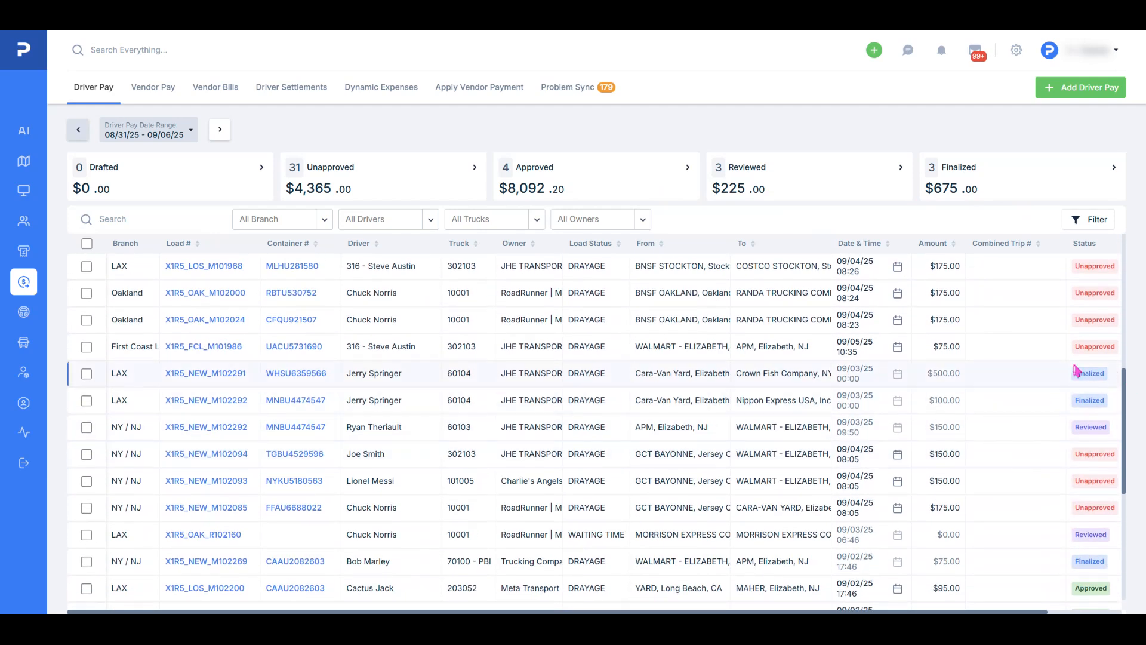
pyautogui.scroll(-5, 1015, 439)
pyautogui.scroll(10, 853, 411)
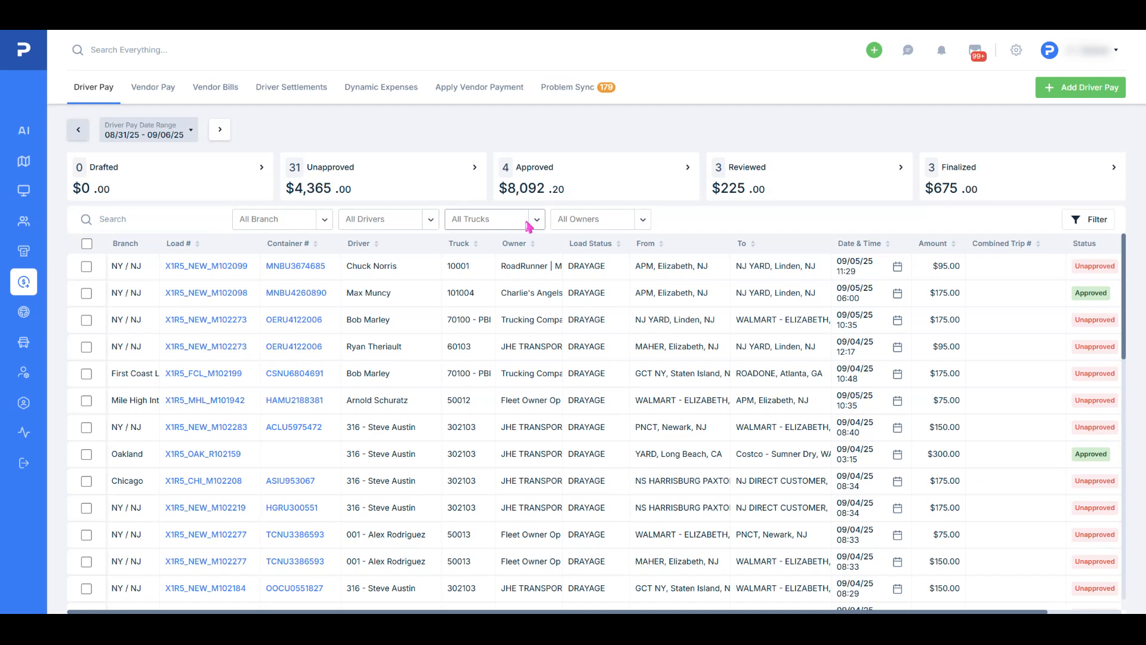
pyautogui.click(324, 219)
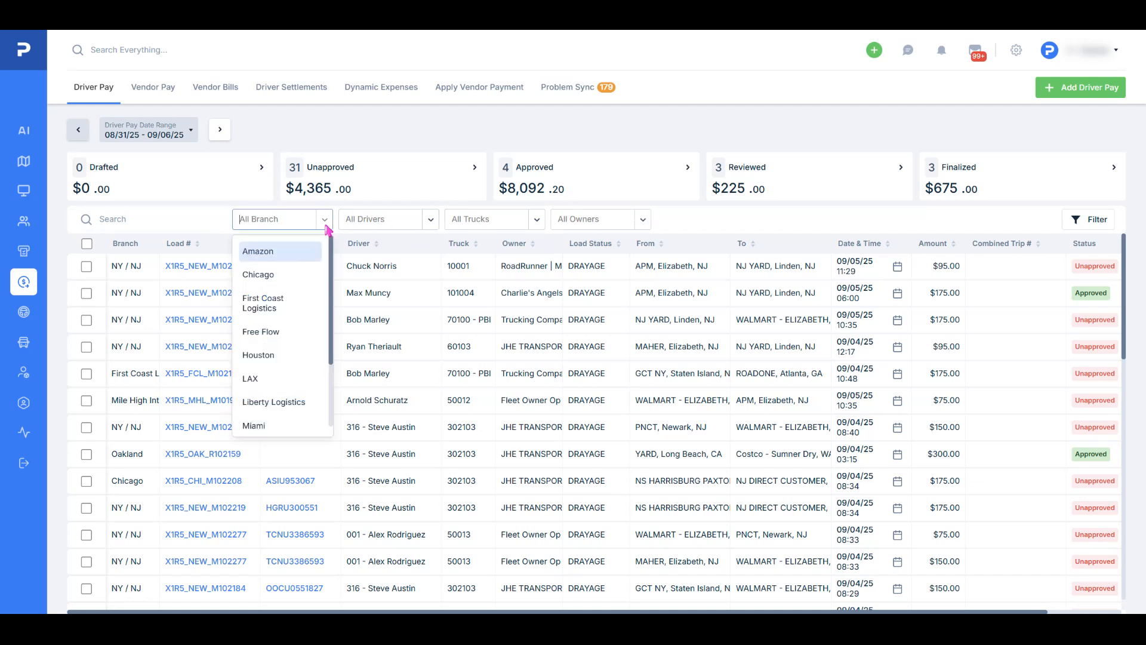
pyautogui.click(325, 225)
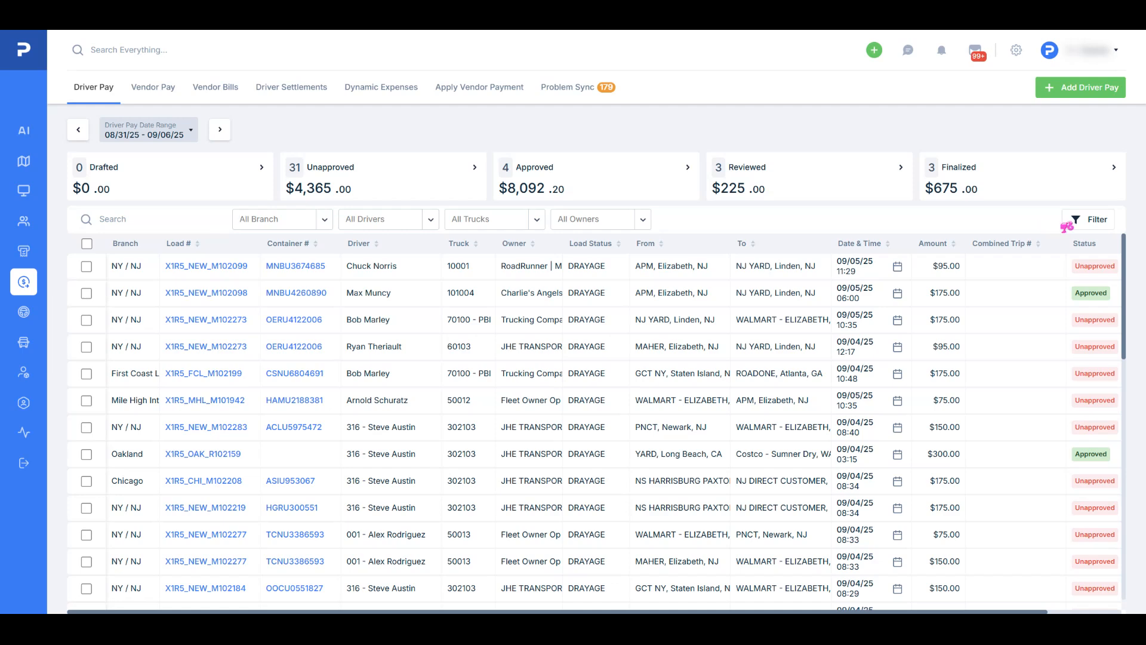
pyautogui.click(1085, 222)
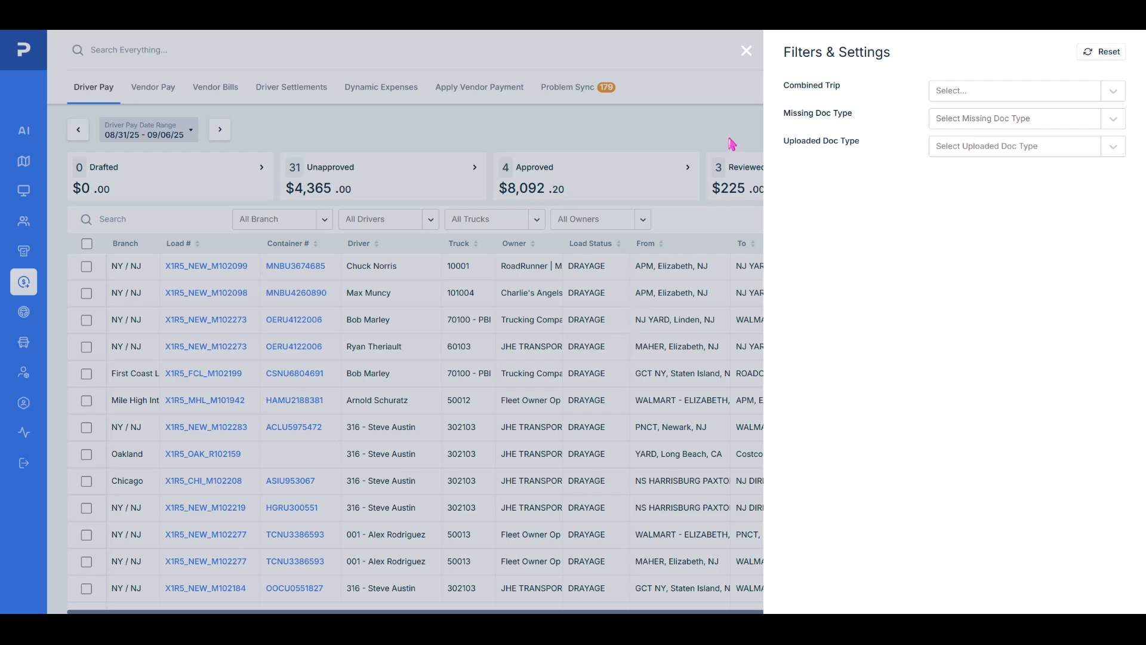
pyautogui.click(744, 51)
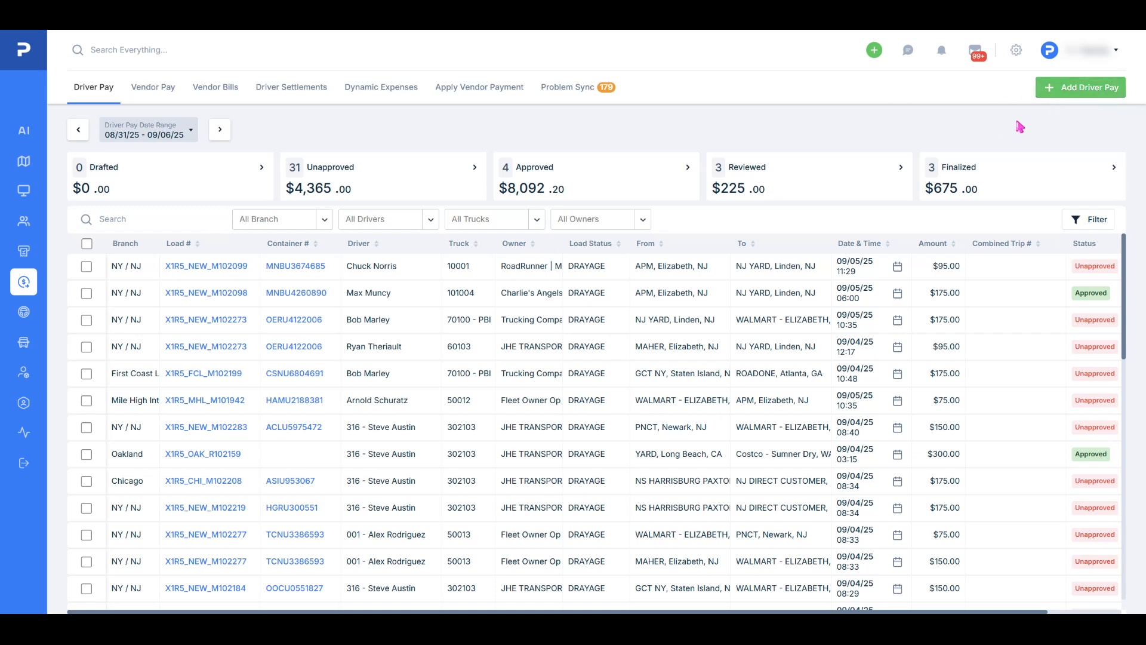
# Step: Start a new driver pay entry and use the first load matching 11 as its reference number
pyautogui.click(1062, 90)
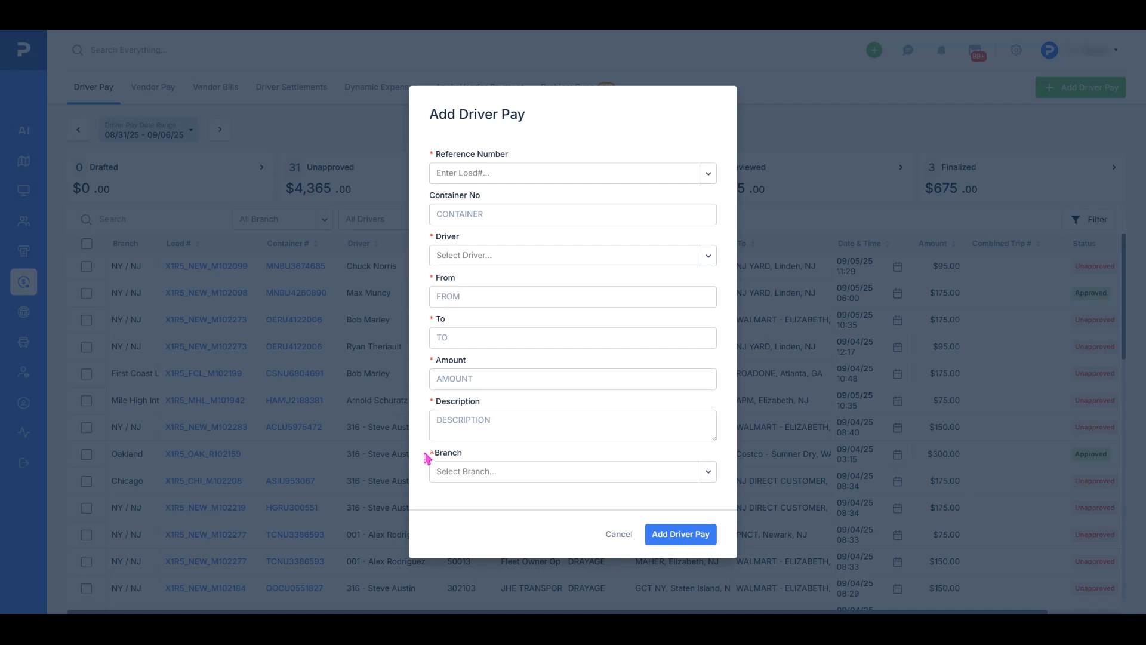
pyautogui.click(705, 174)
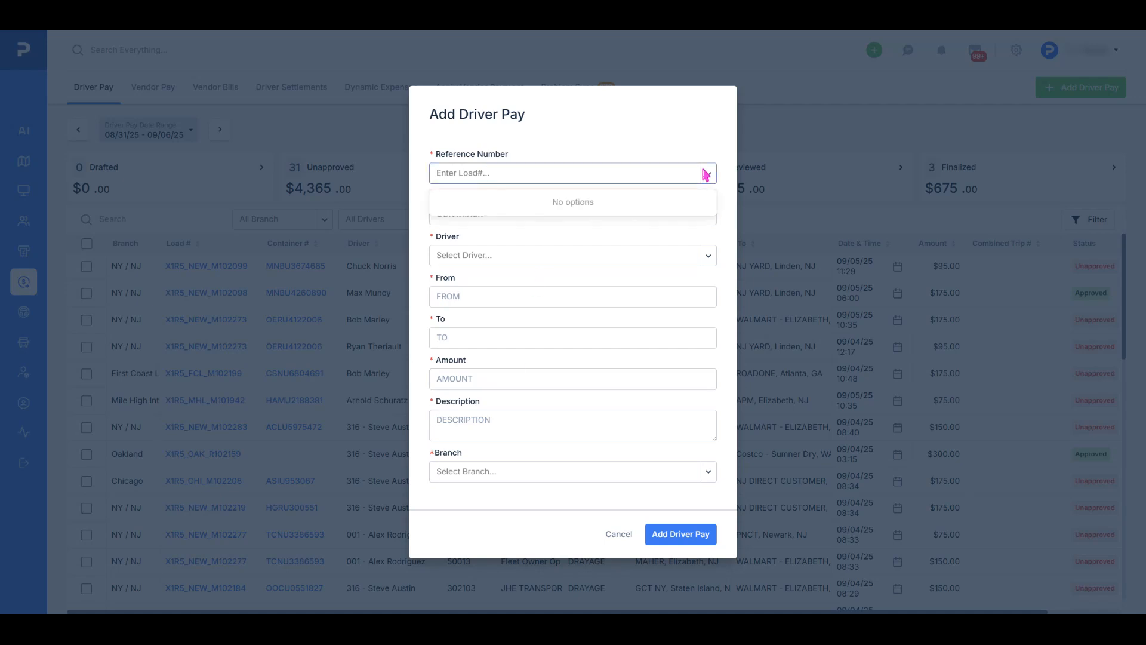
pyautogui.write('11')
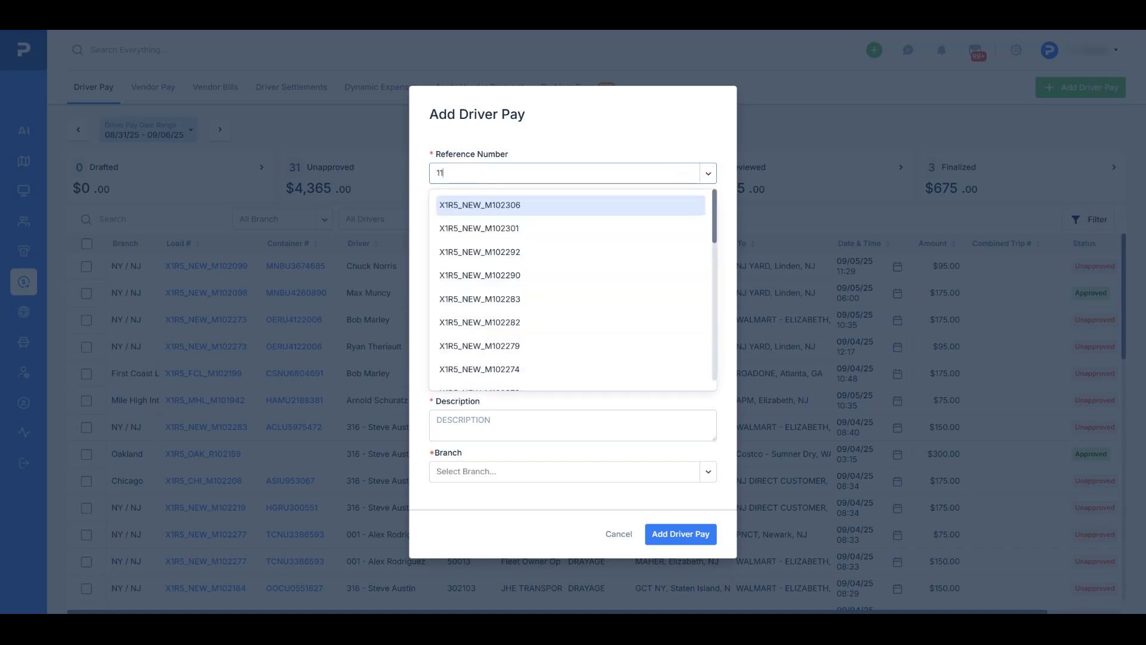
pyautogui.click(449, 208)
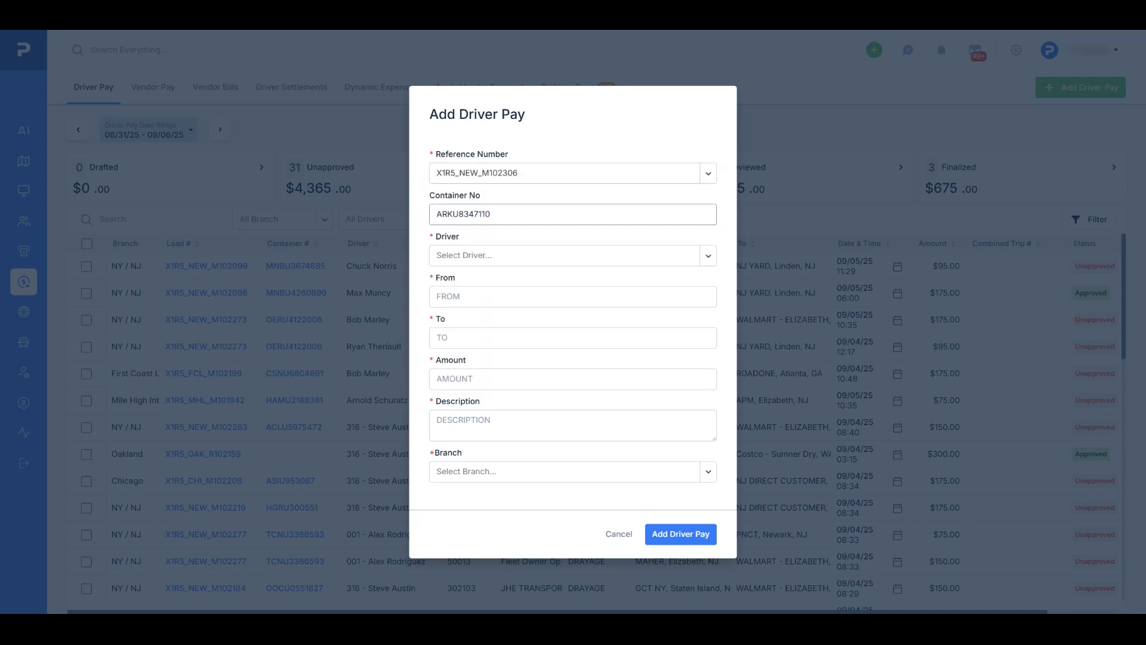
# Step: Assign the pay entry to the third listed driver, with APM TERMINAL as origin and PortPro Yard as destination
pyautogui.click(707, 257)
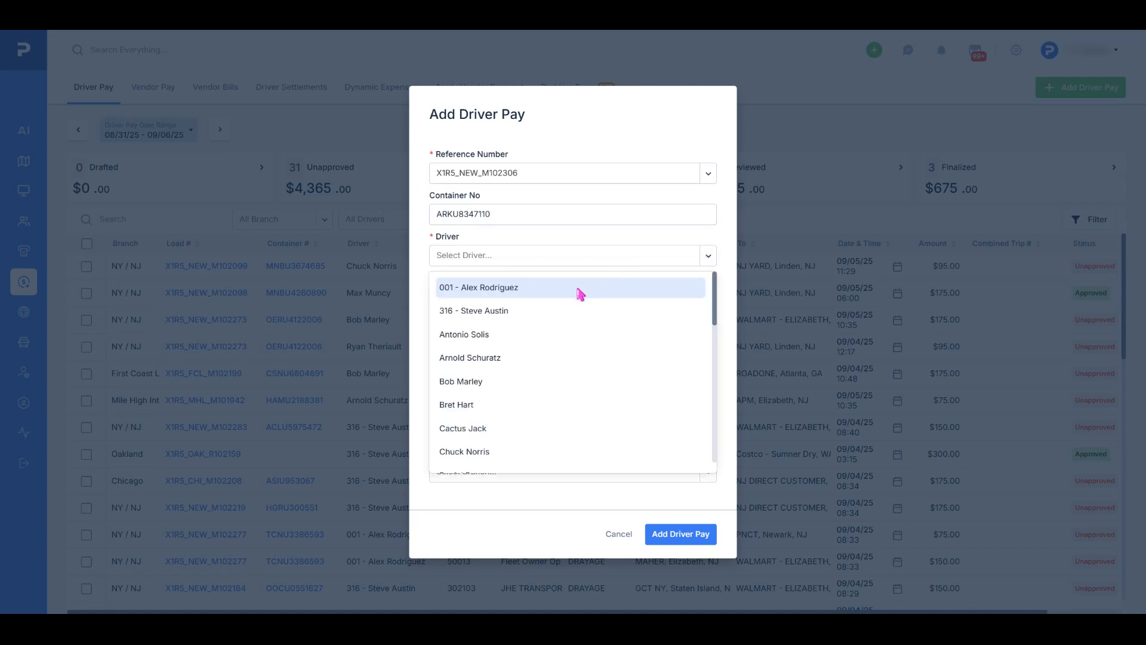
pyautogui.click(508, 336)
pyautogui.press('Tab')
pyautogui.press('Tab')
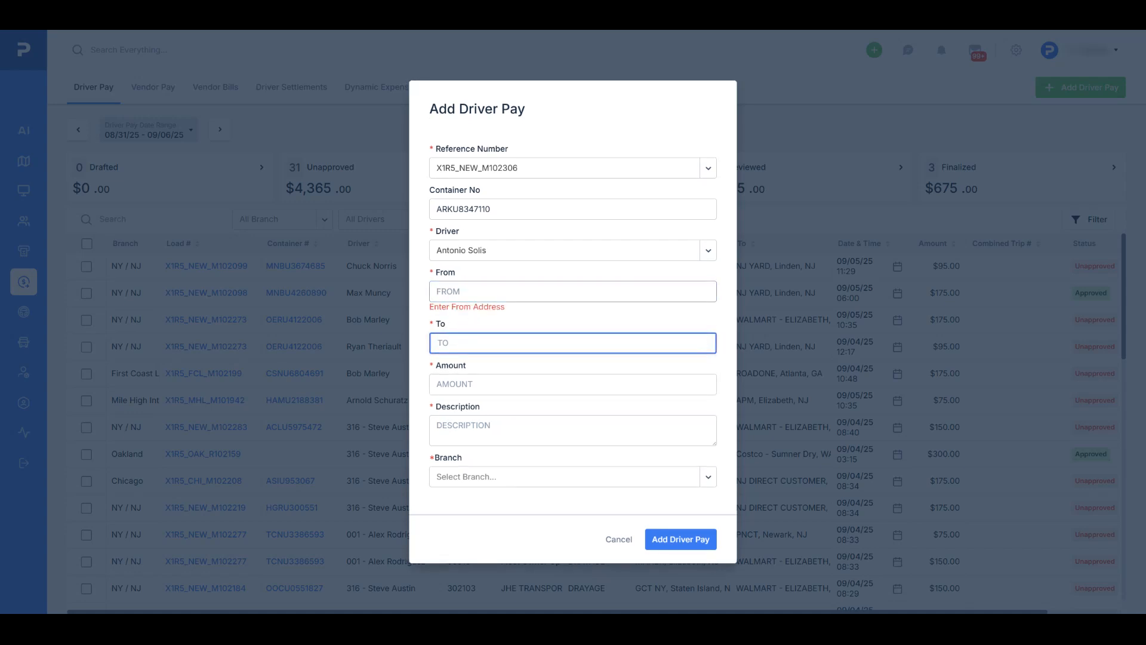
pyautogui.hotkey('shift', 'Tab')
pyautogui.write('APM TERMINAL')
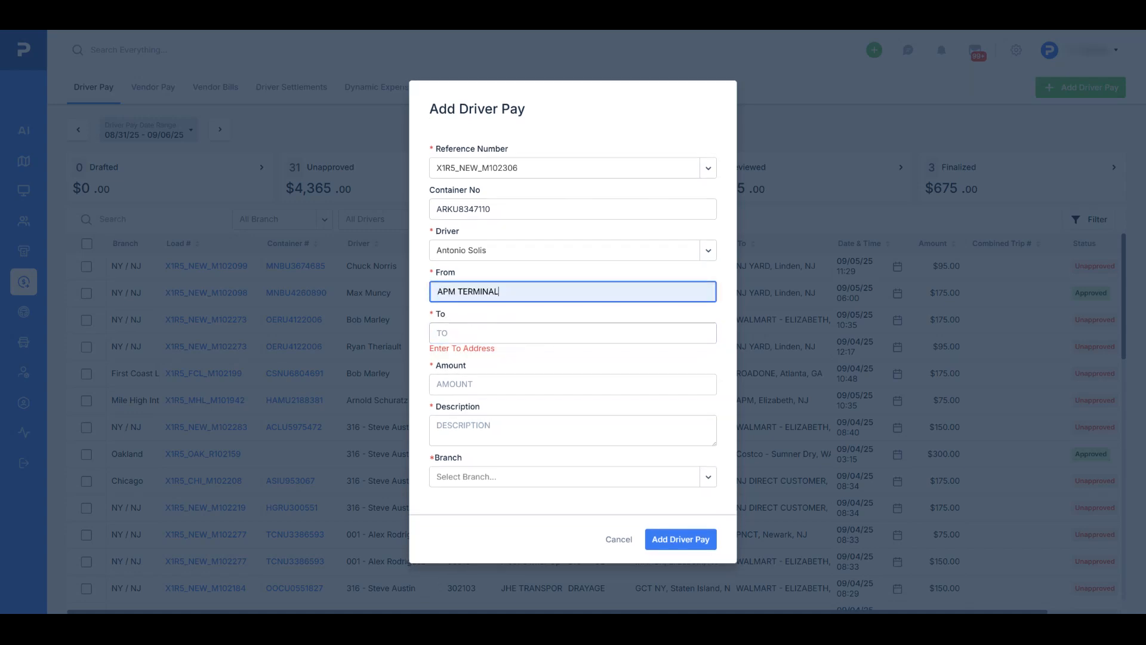
pyautogui.press('Tab')
pyautogui.write('PortPro Yard')
pyautogui.click(424, 352)
pyautogui.click(442, 317)
# Step: Set the amount to 50, describe it as Dry run, choose the LAX branch, and save the driver pay entry
pyautogui.click(440, 376)
pyautogui.write('50')
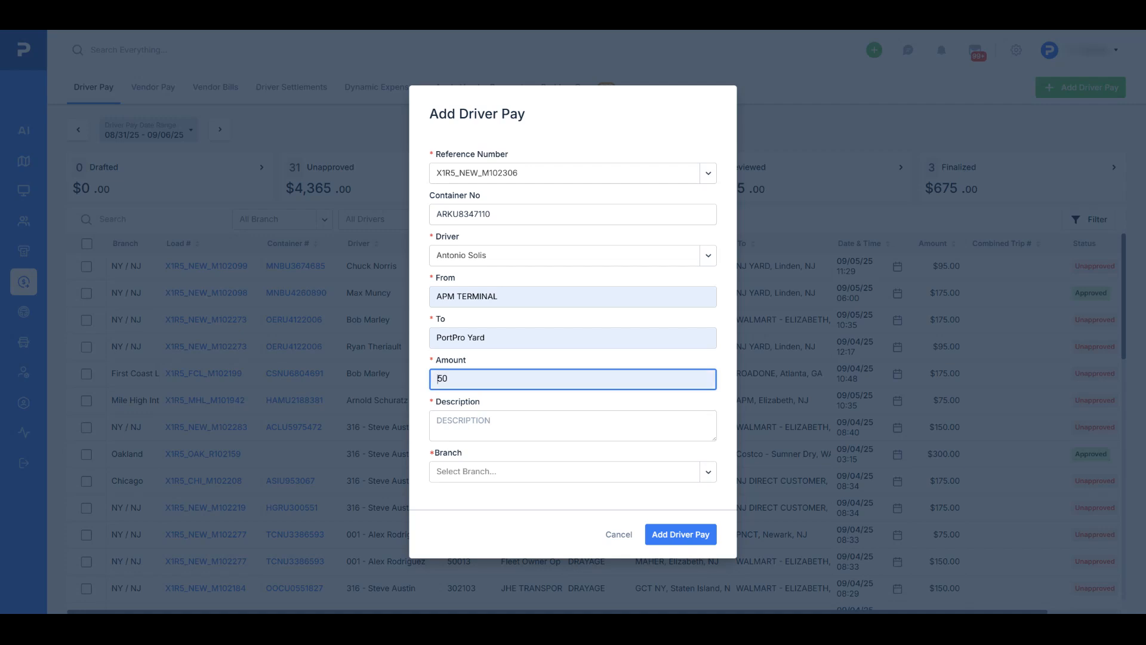
pyautogui.click(493, 421)
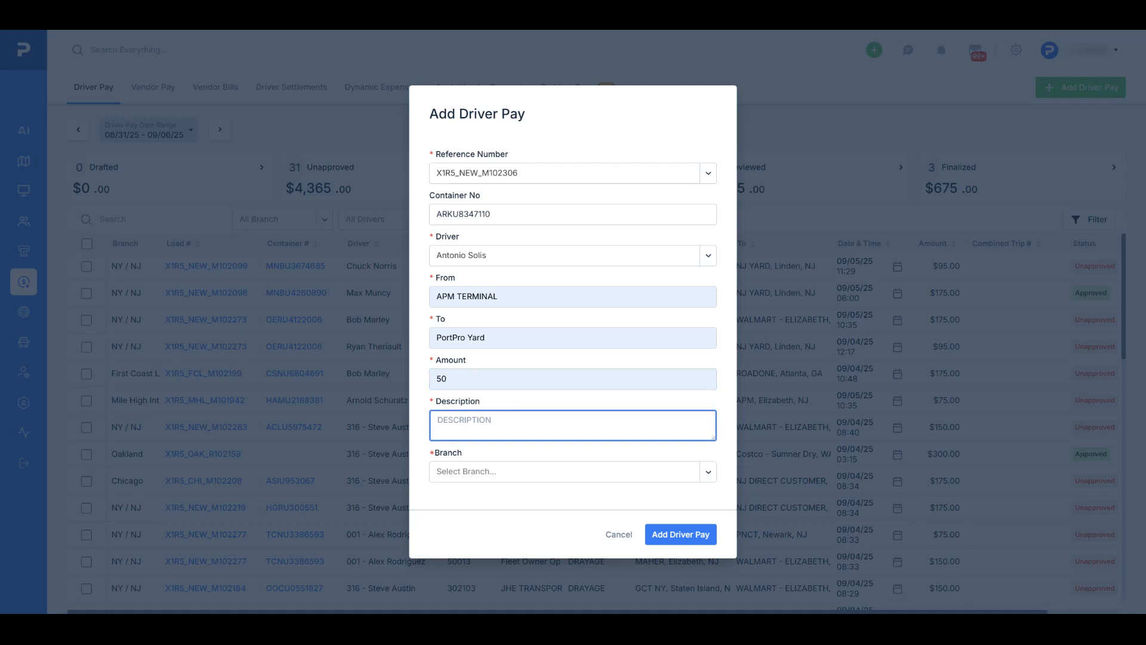
pyautogui.write('P')
pyautogui.press('BackSpace')
pyautogui.write('D')
pyautogui.click(426, 430)
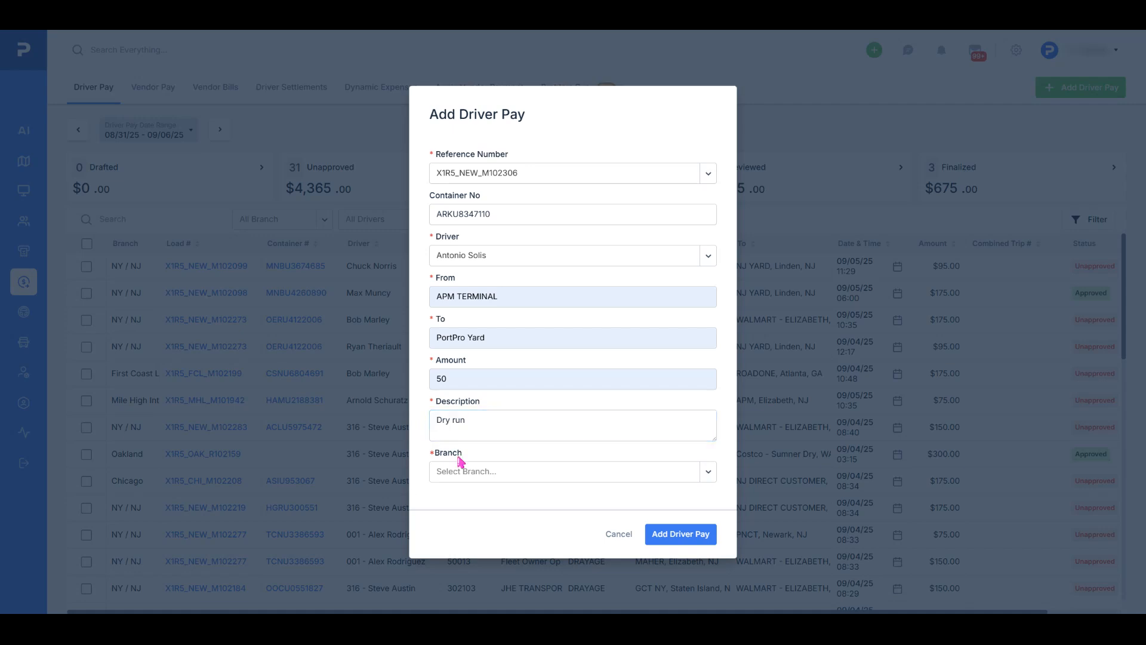
pyautogui.click(708, 481)
pyautogui.click(635, 501)
pyautogui.click(675, 538)
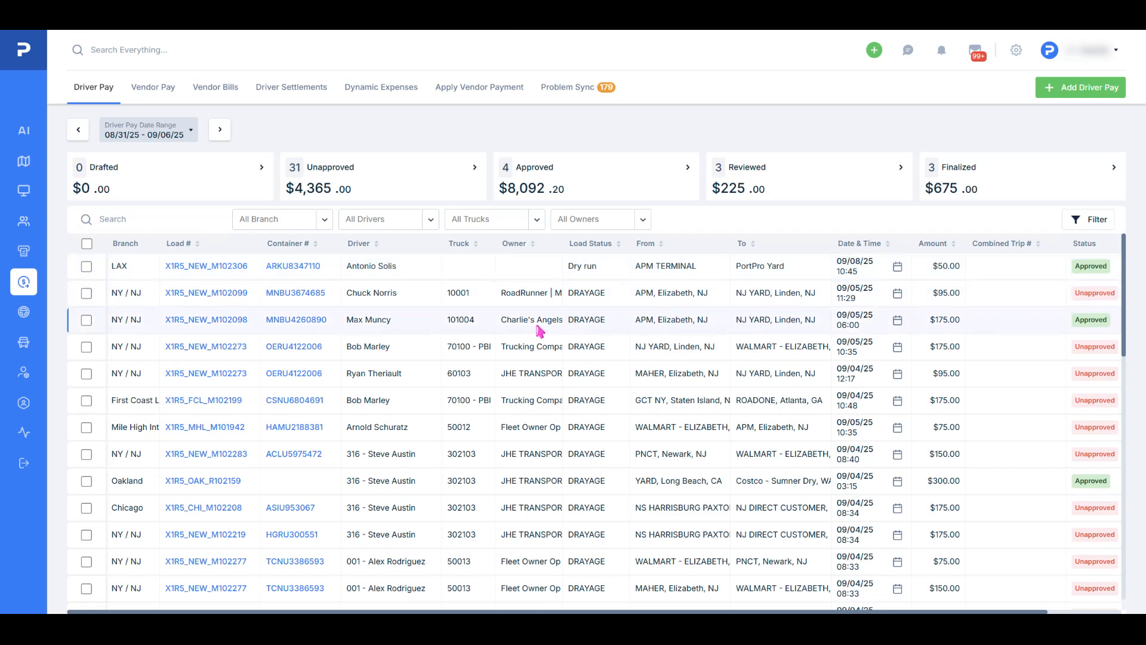
# Step: Show the driver settlements for the Company Drivers - Monday period, pay week 09/01 - 09/07, and sort them by driver
pyautogui.click(284, 88)
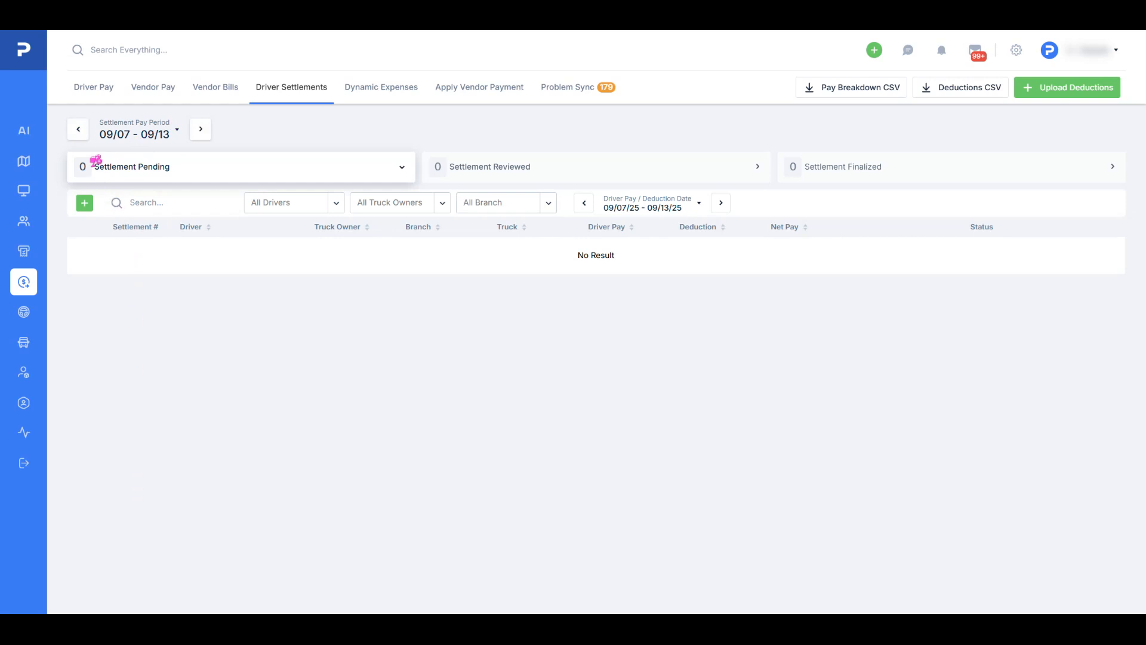
pyautogui.click(144, 139)
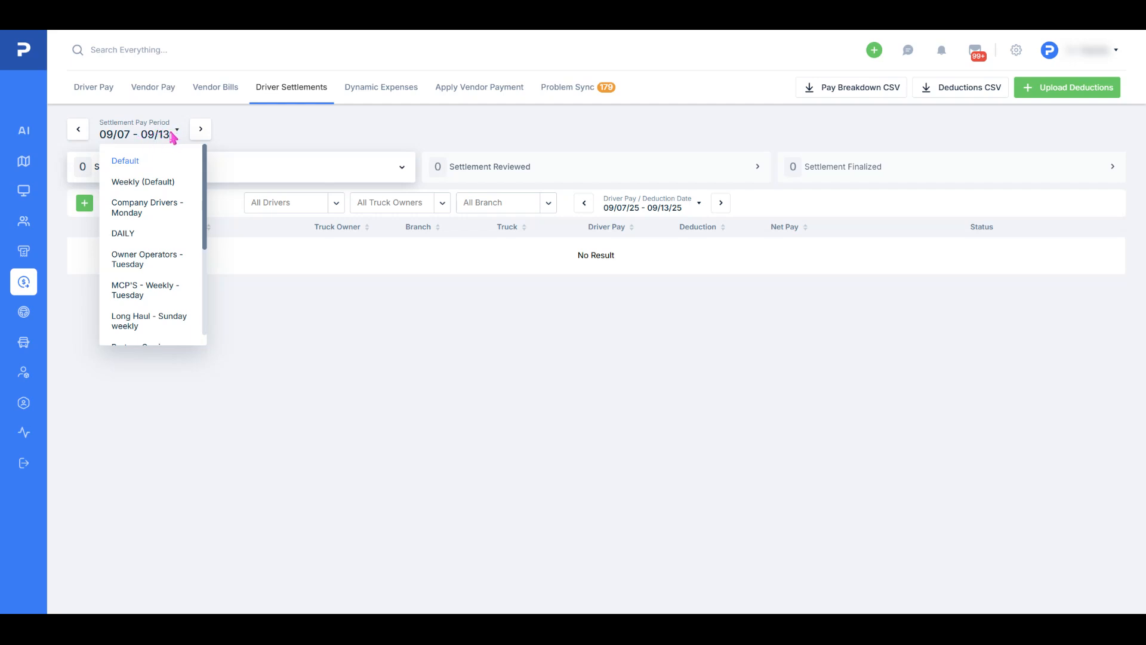
pyautogui.scroll(-3, 141, 251)
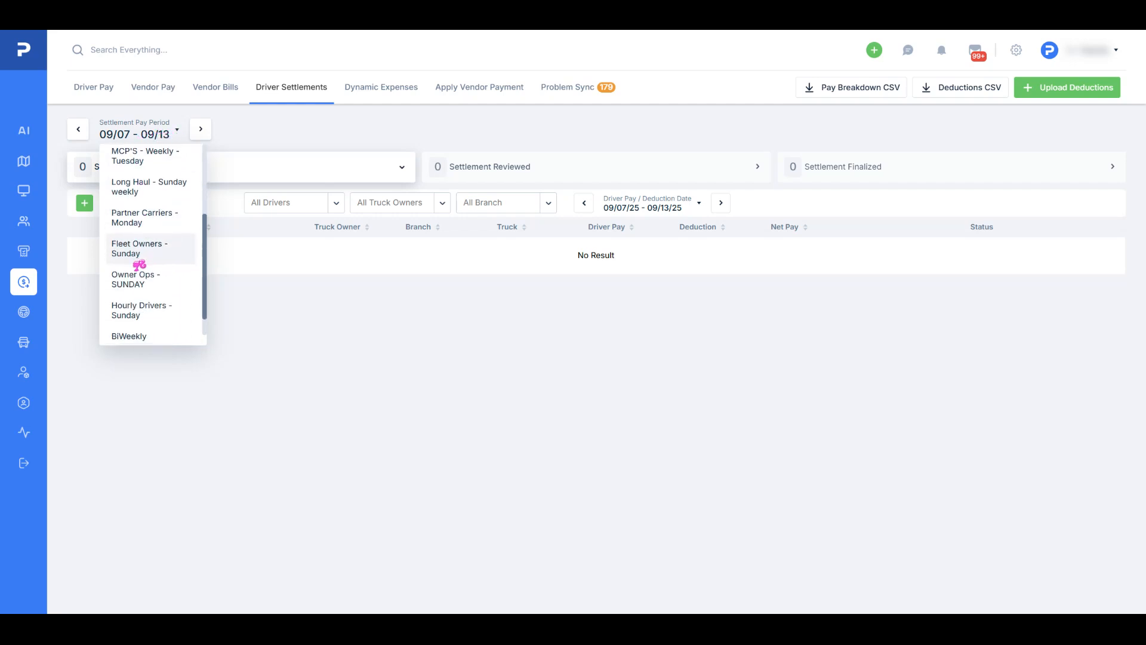
pyautogui.scroll(5, 145, 310)
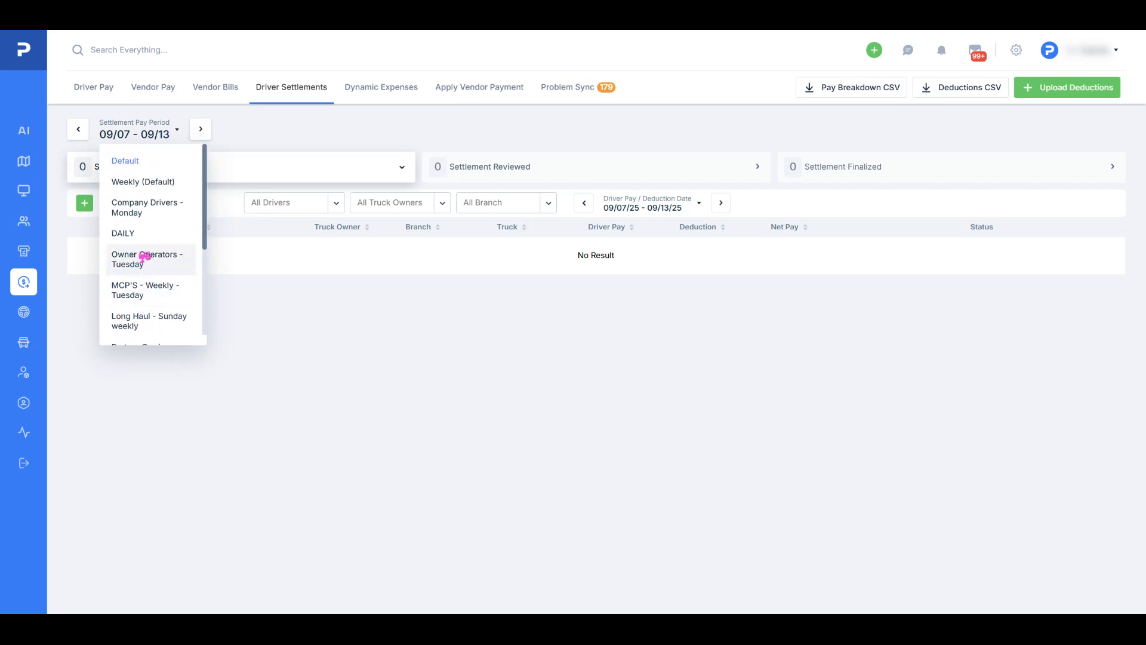
pyautogui.click(145, 207)
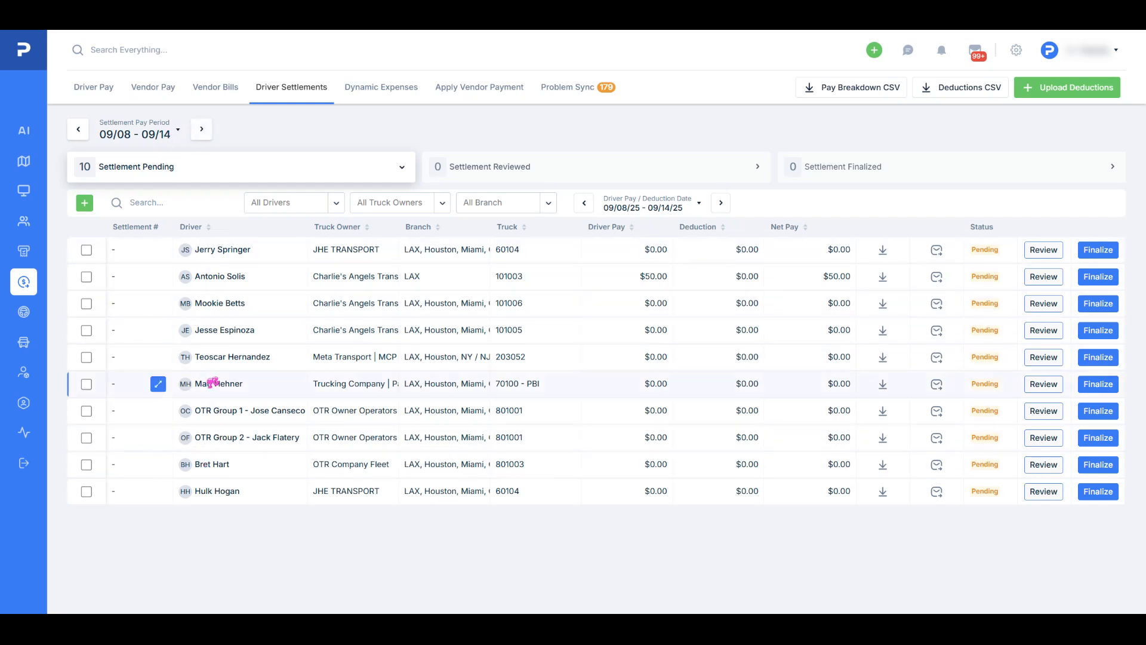
pyautogui.click(78, 129)
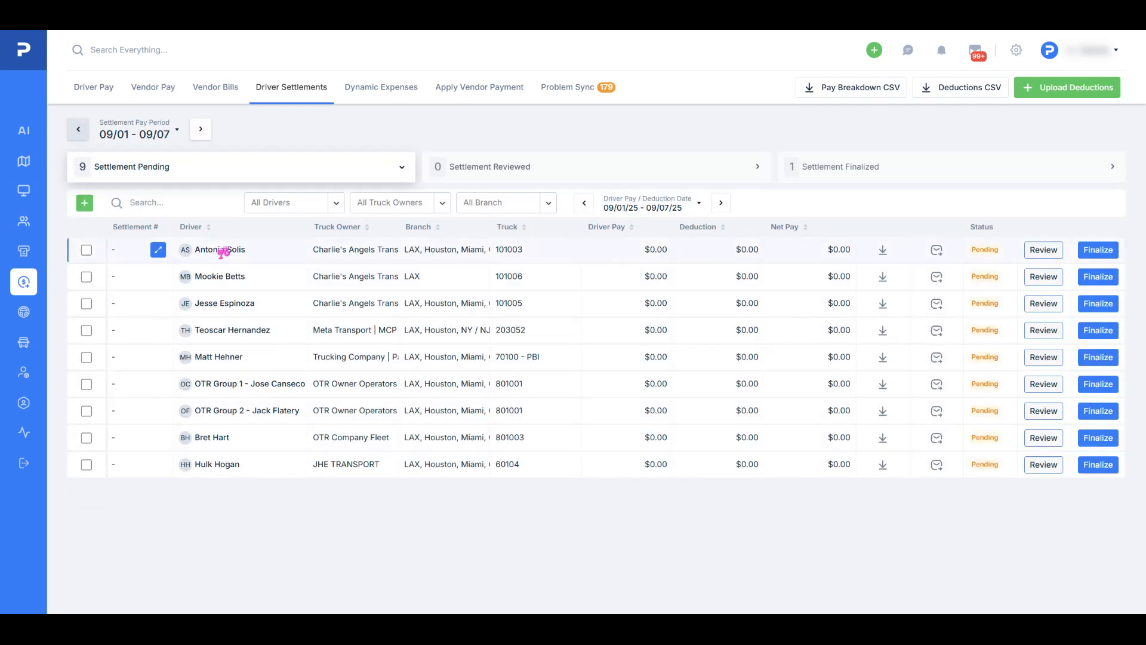
pyautogui.click(207, 227)
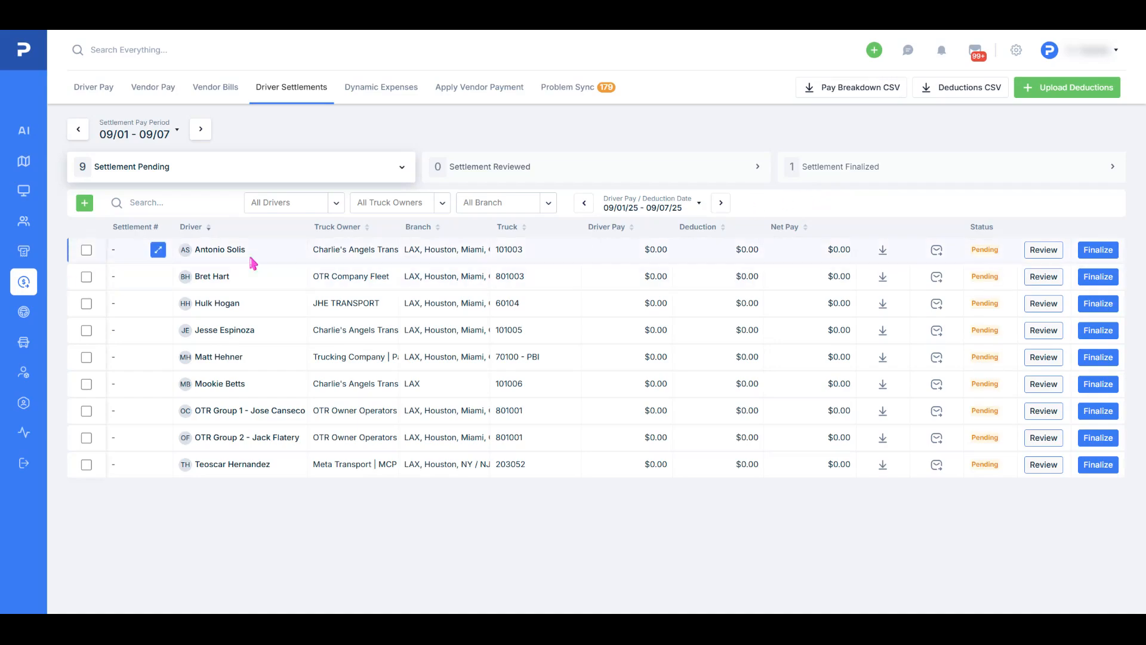
# Step: Open the first driver's pending settlement and compare its unapproved and approved driver pay
pyautogui.click(158, 250)
pyautogui.click(826, 518)
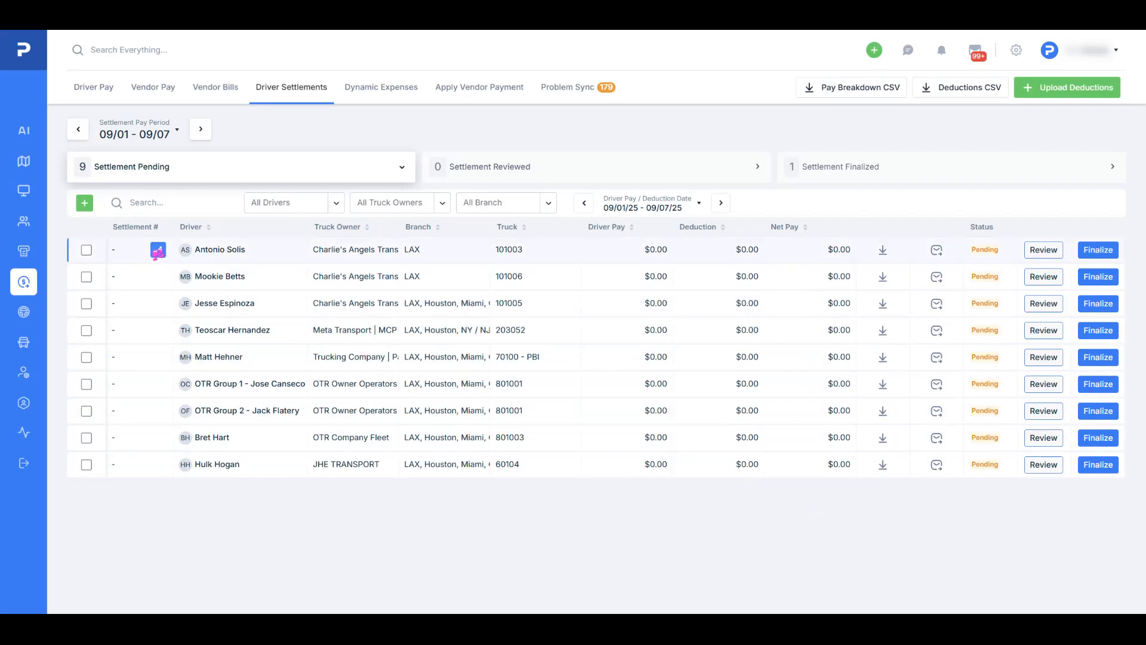
pyautogui.click(158, 251)
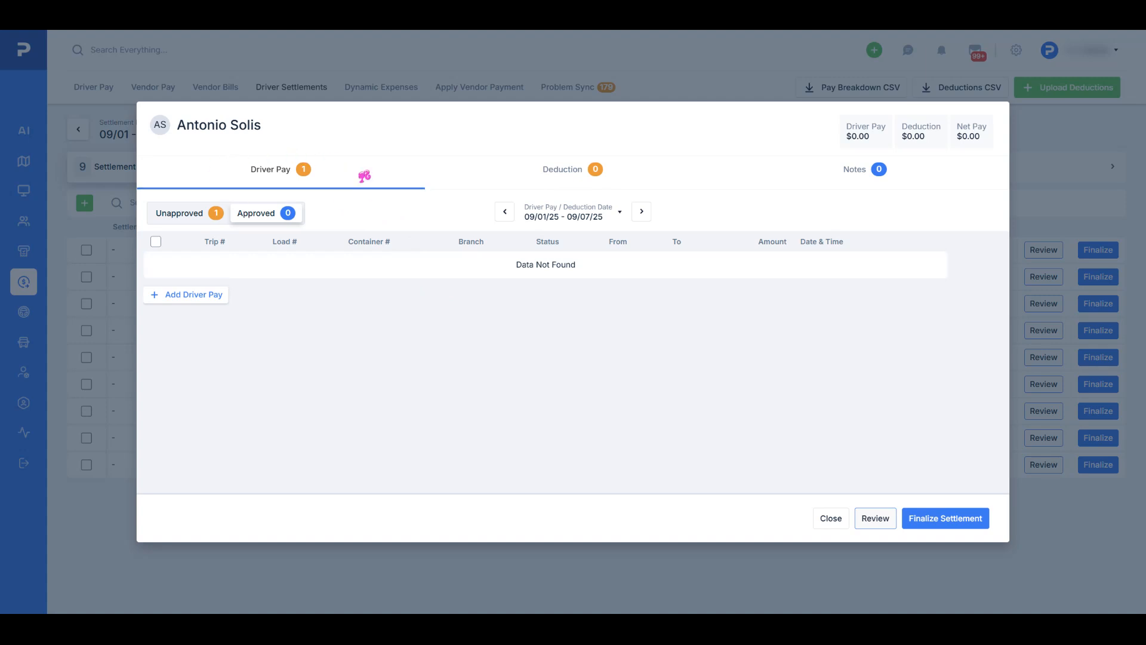
pyautogui.click(168, 213)
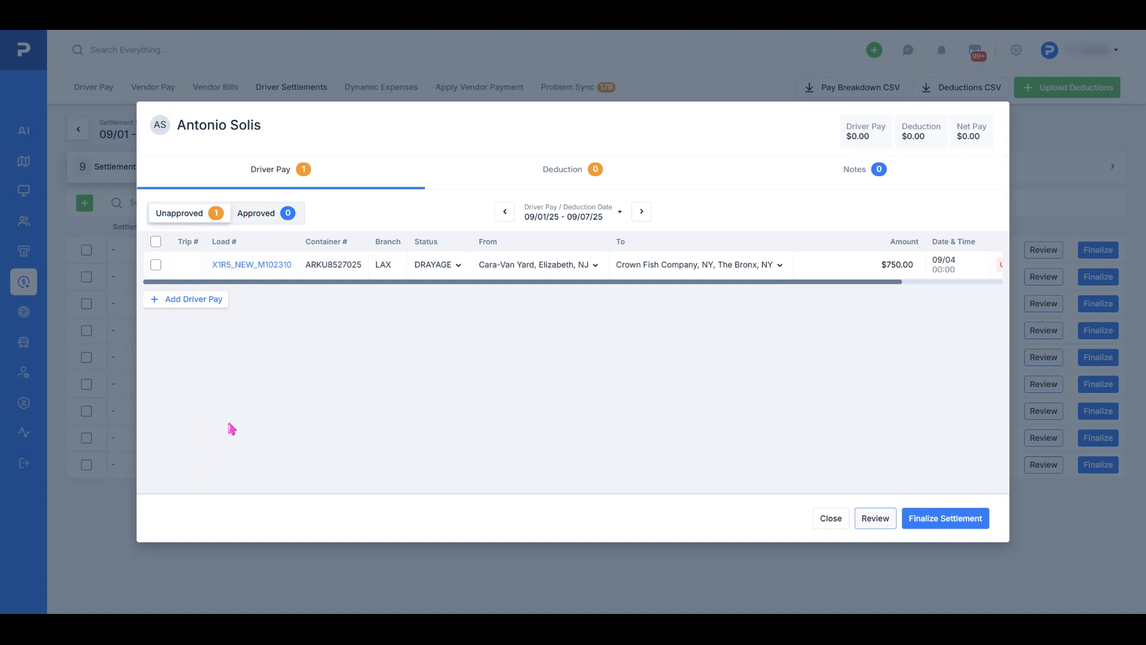
pyautogui.click(271, 216)
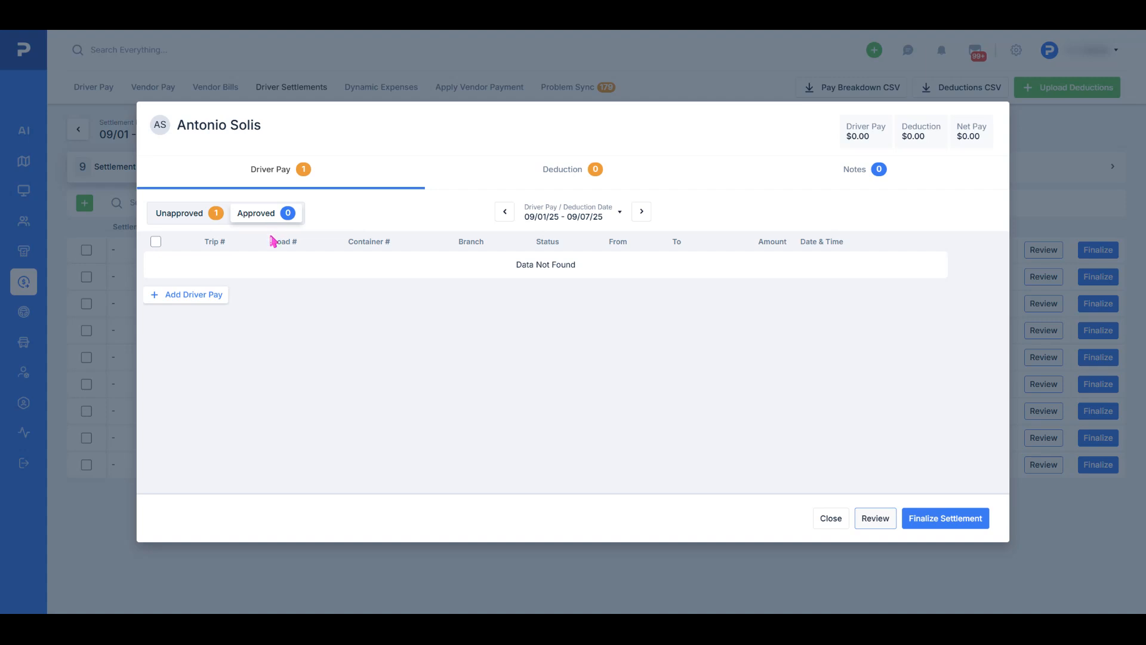
pyautogui.click(185, 216)
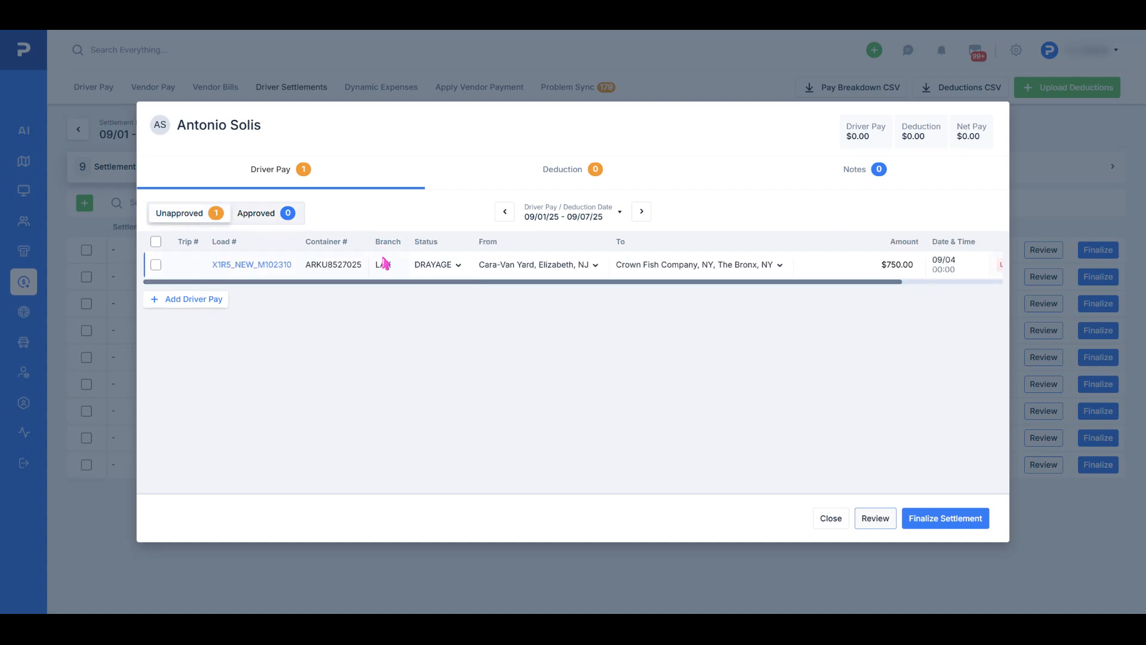
# Step: Open the load behind the unapproved pay entry, review its driver pay, load summary and tracking, and close it
pyautogui.moveTo(371, 283); pyautogui.dragTo(356, 302)
pyautogui.click(242, 266)
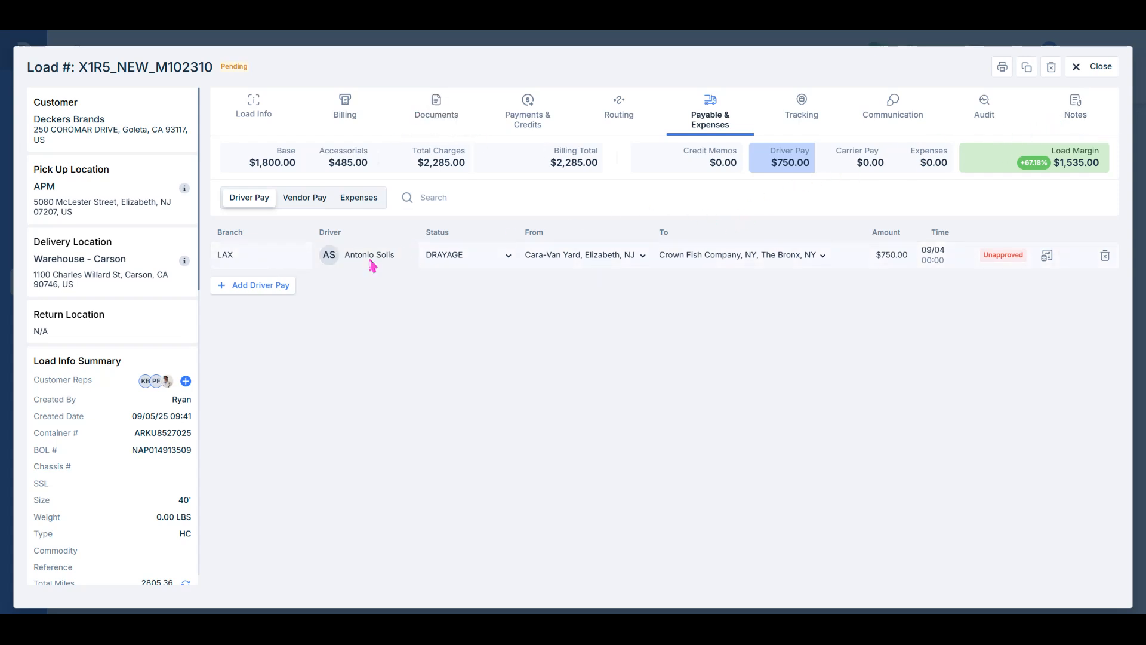
pyautogui.scroll(-5, 168, 382)
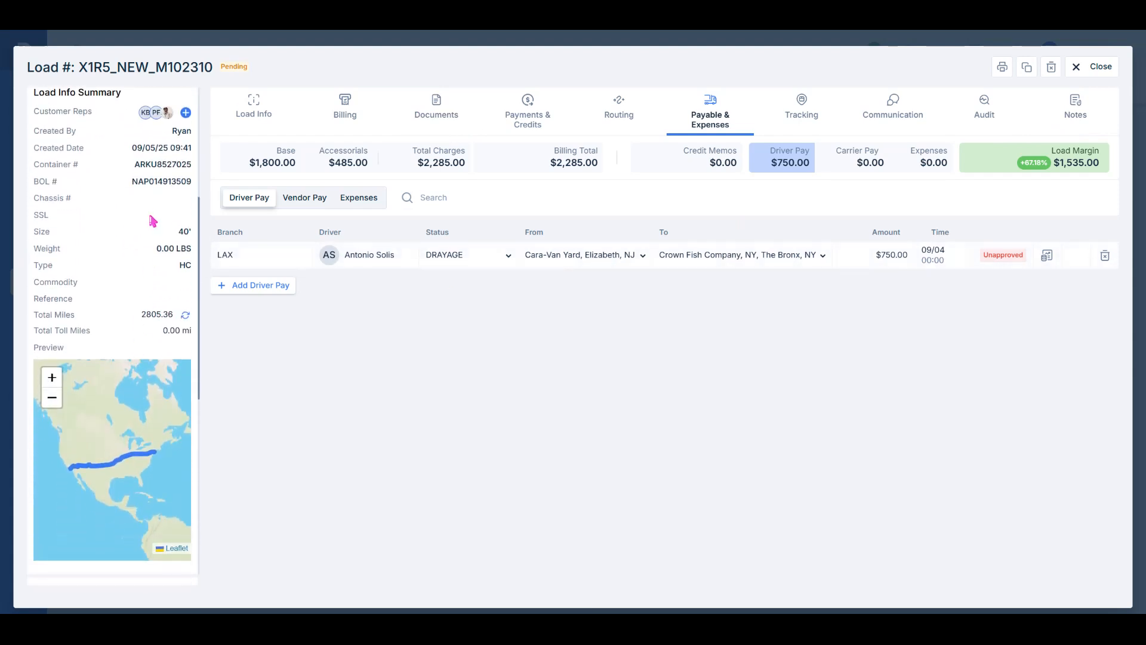
pyautogui.scroll(-7, 153, 239)
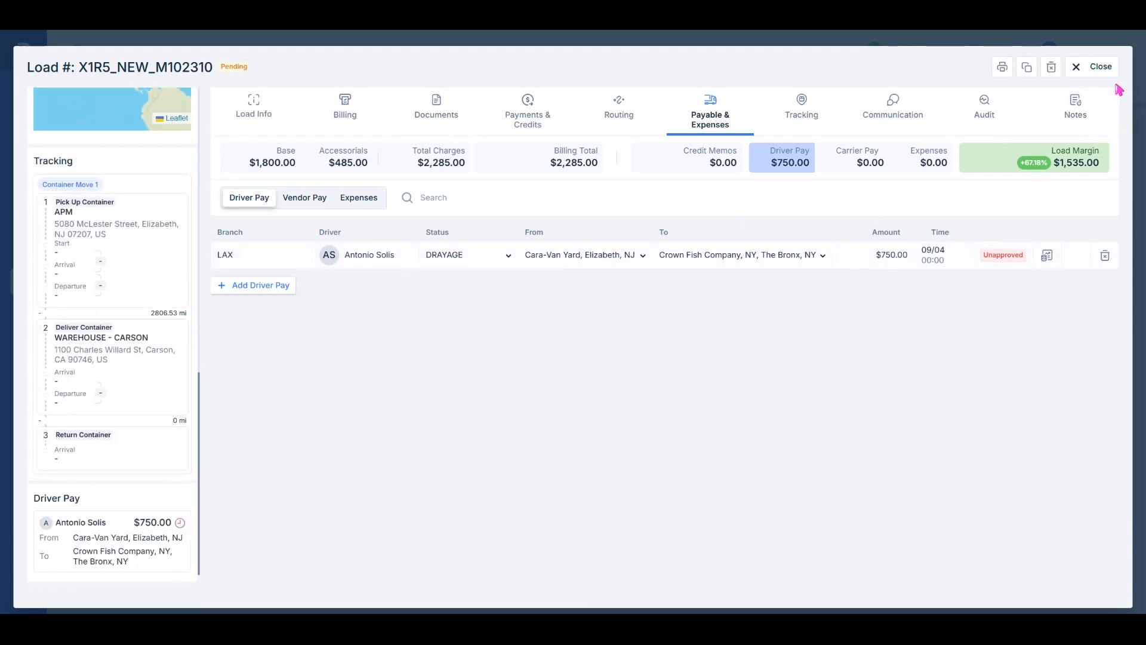
pyautogui.click(1096, 67)
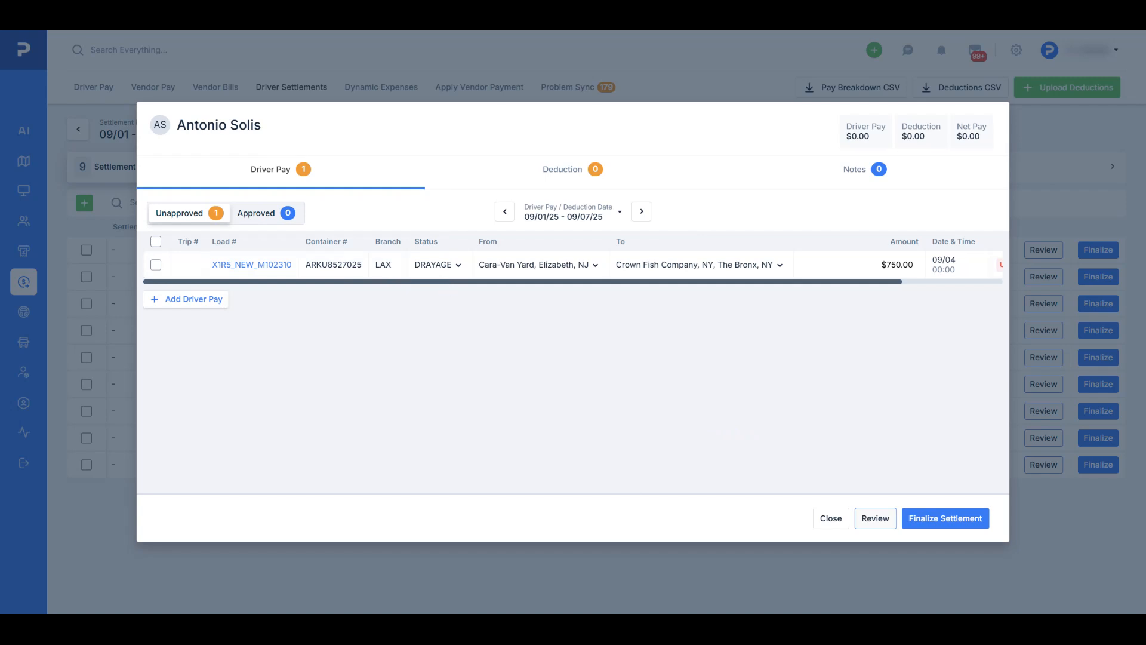
# Step: Mark all of the driver's unapproved pay entries as approved and check them in the approved driver pay
pyautogui.moveTo(448, 284); pyautogui.dragTo(597, 303)
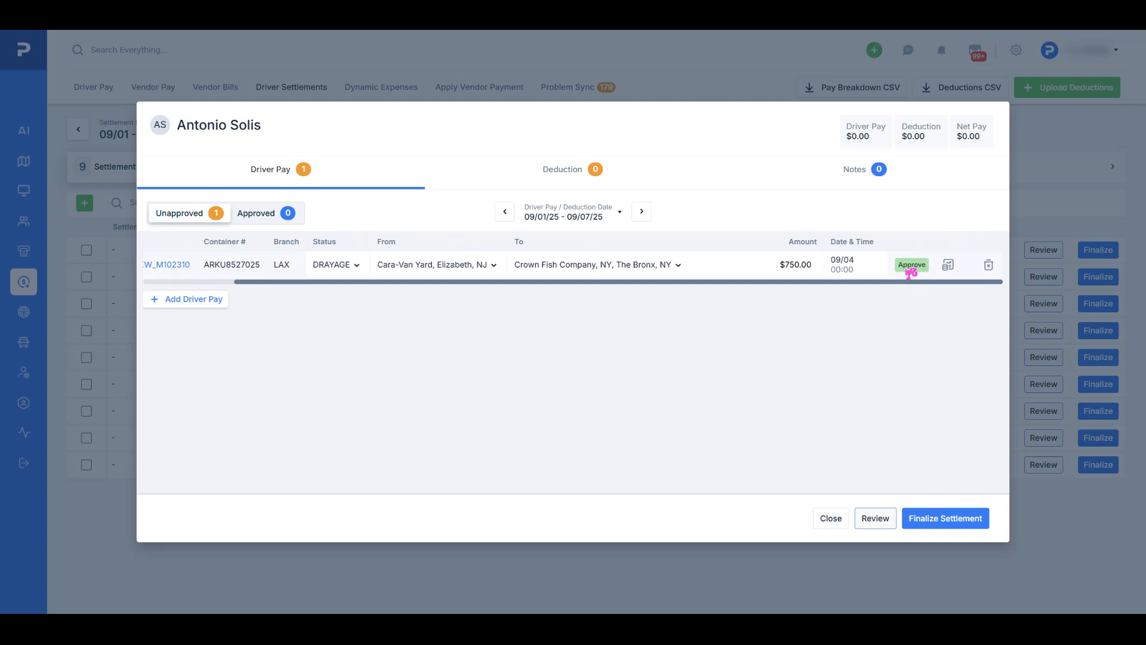
pyautogui.moveTo(814, 284); pyautogui.dragTo(354, 292)
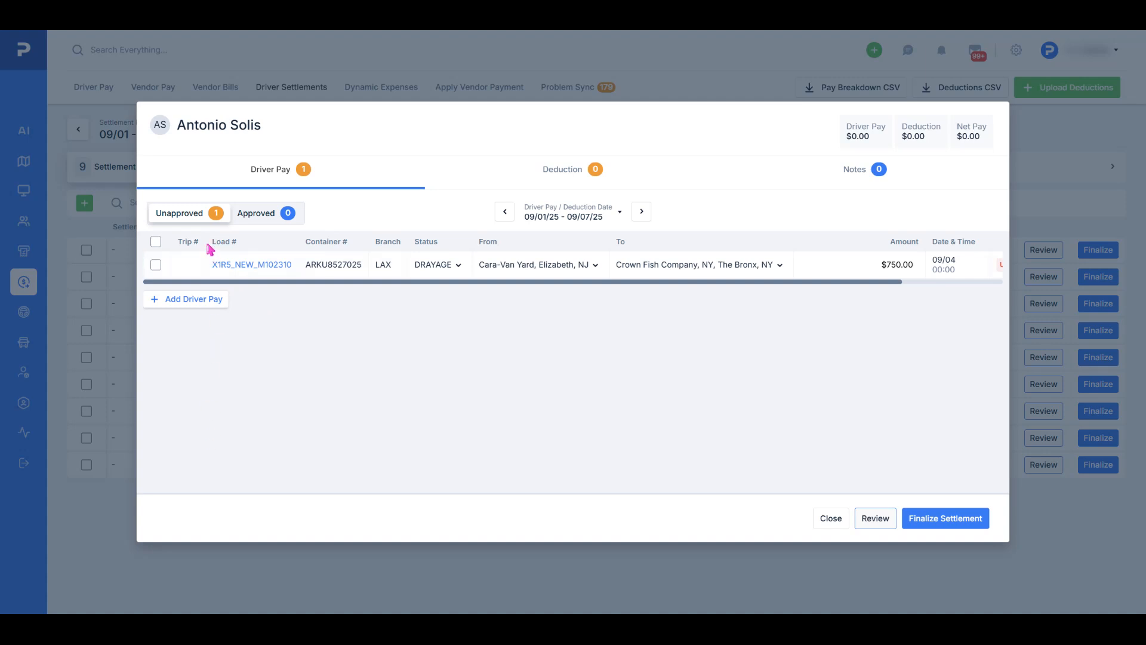
pyautogui.click(155, 241)
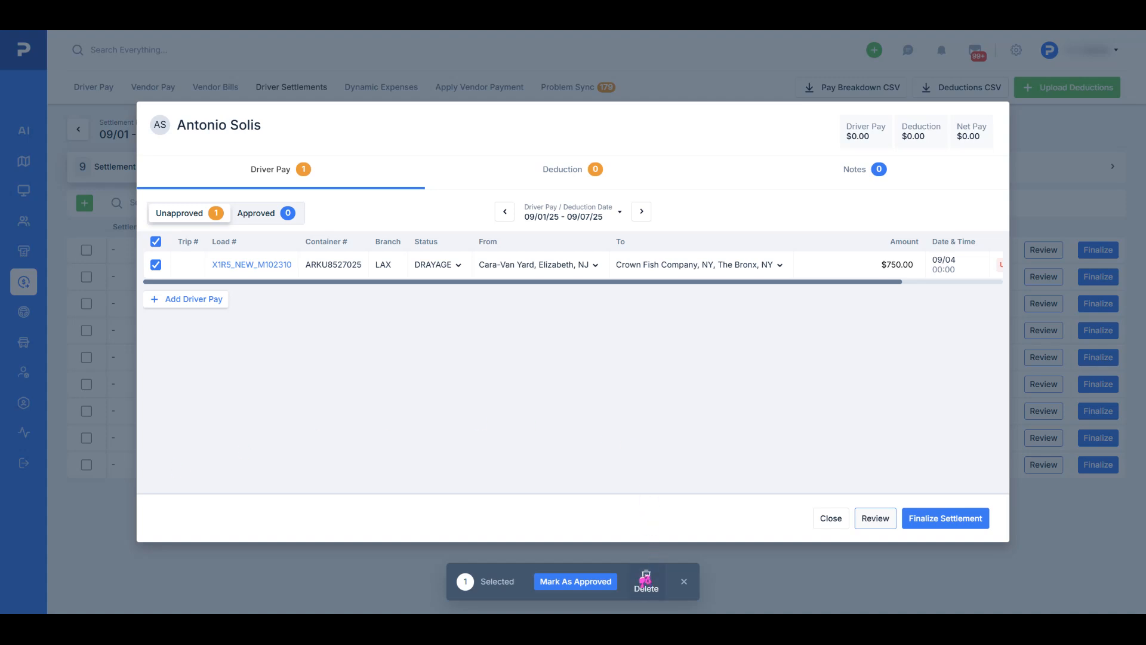
pyautogui.click(576, 581)
pyautogui.click(268, 214)
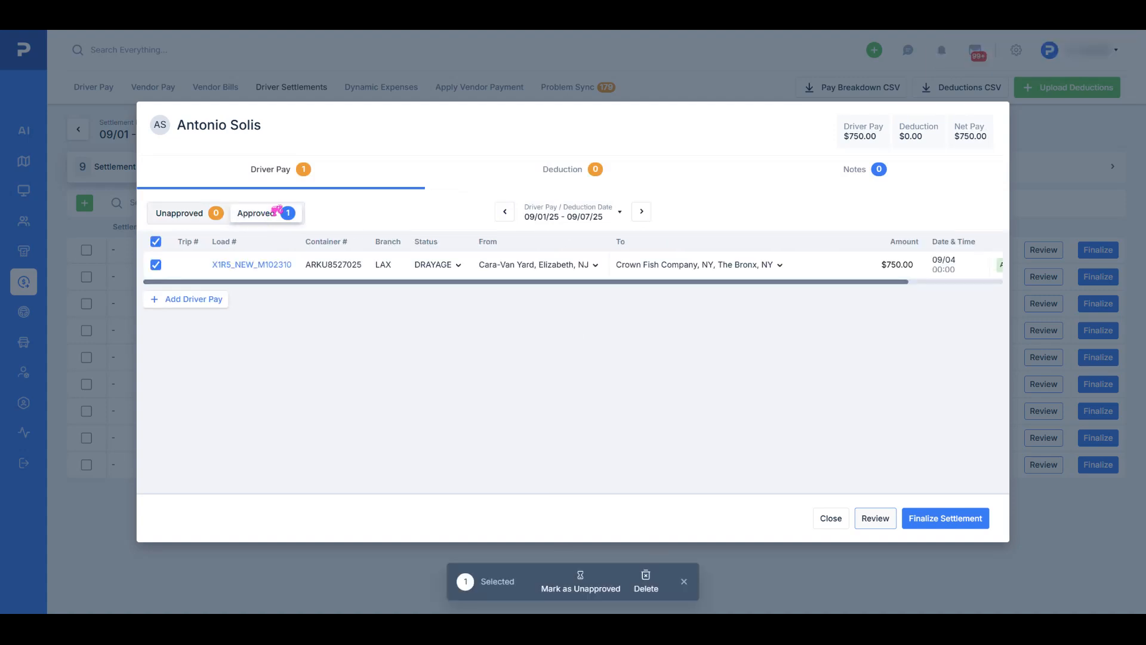
pyautogui.hscroll(1, 620, 293)
pyautogui.hscroll(2, 750, 307)
pyautogui.hscroll(-4, 716, 310)
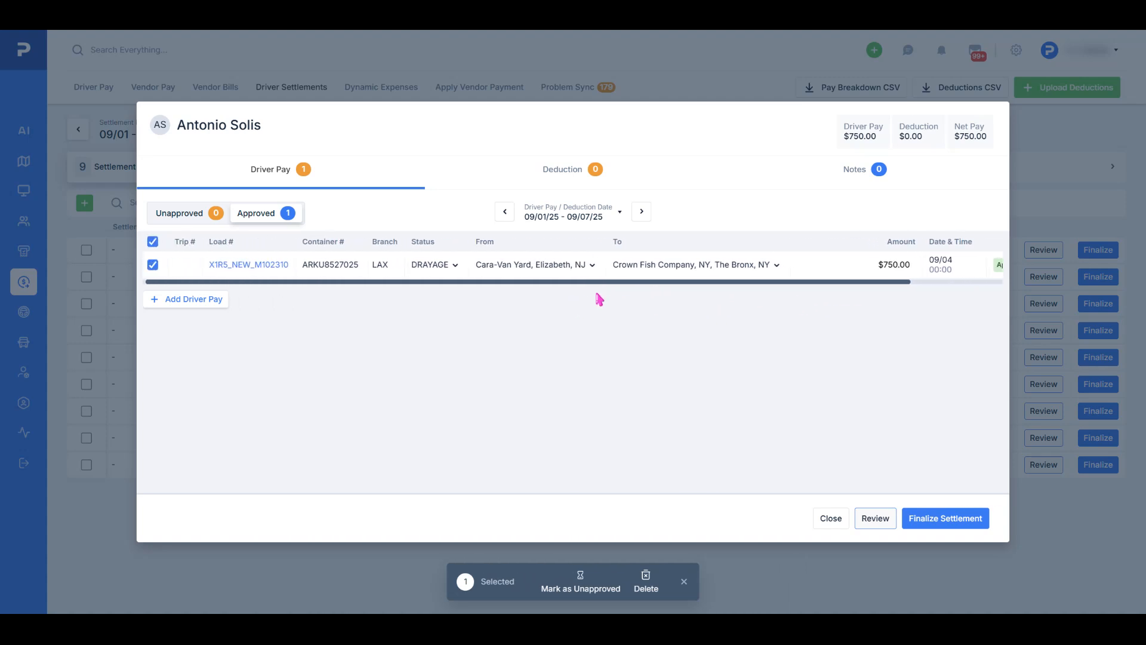
# Step: Add a deduction line of type Loan Advance to the driver's settlement
pyautogui.click(574, 171)
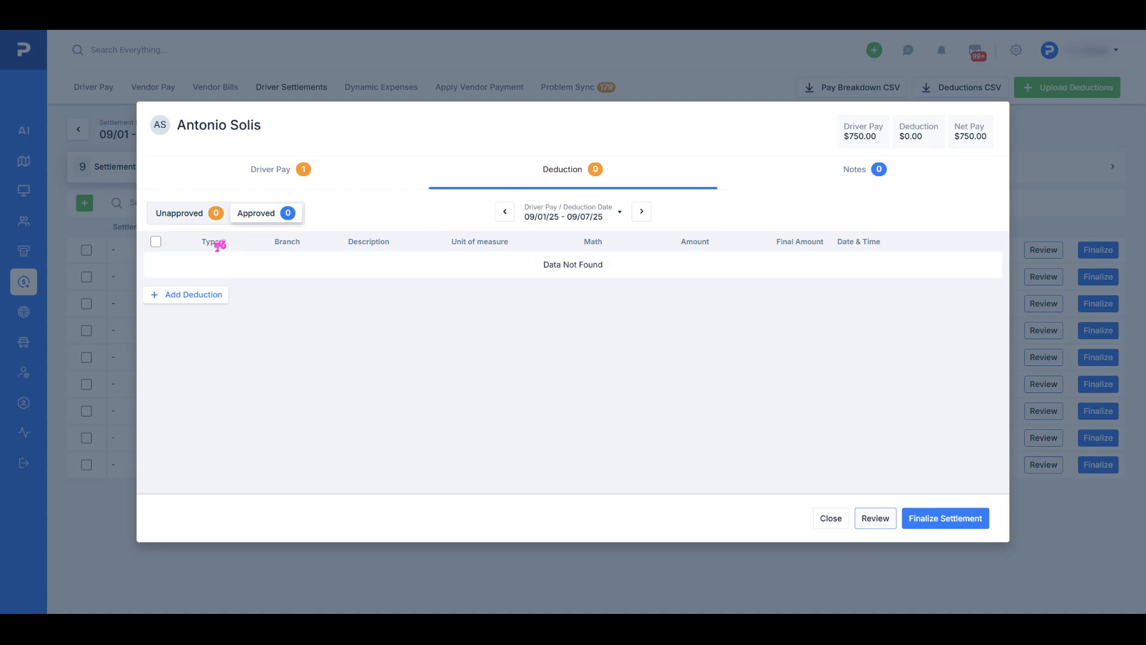
pyautogui.click(183, 218)
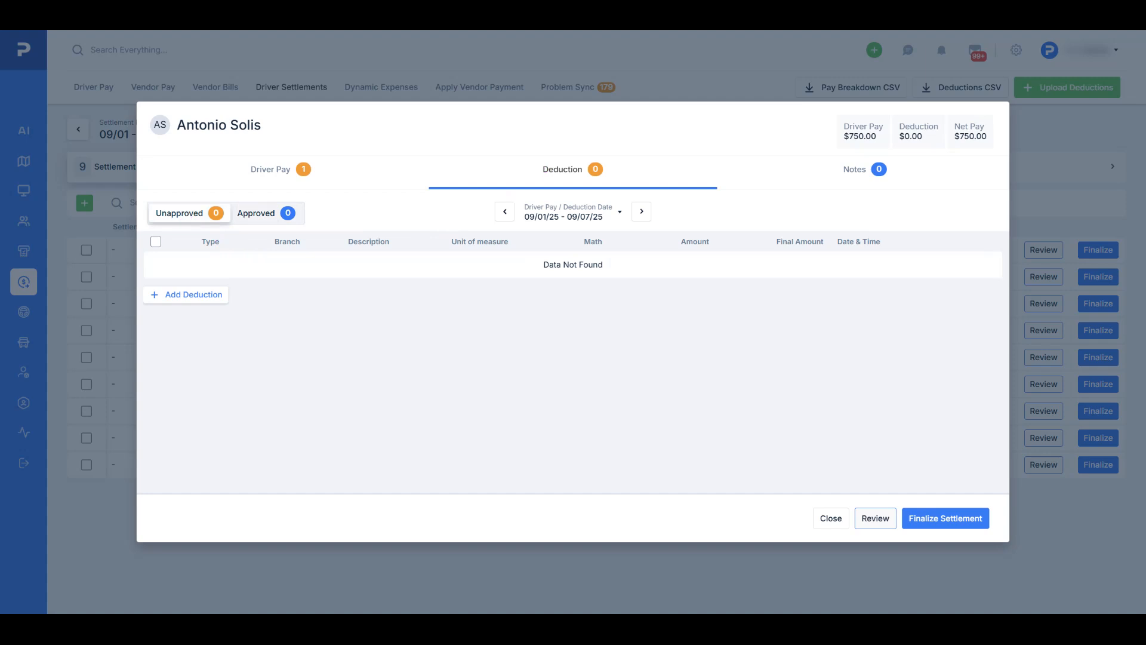
pyautogui.click(188, 296)
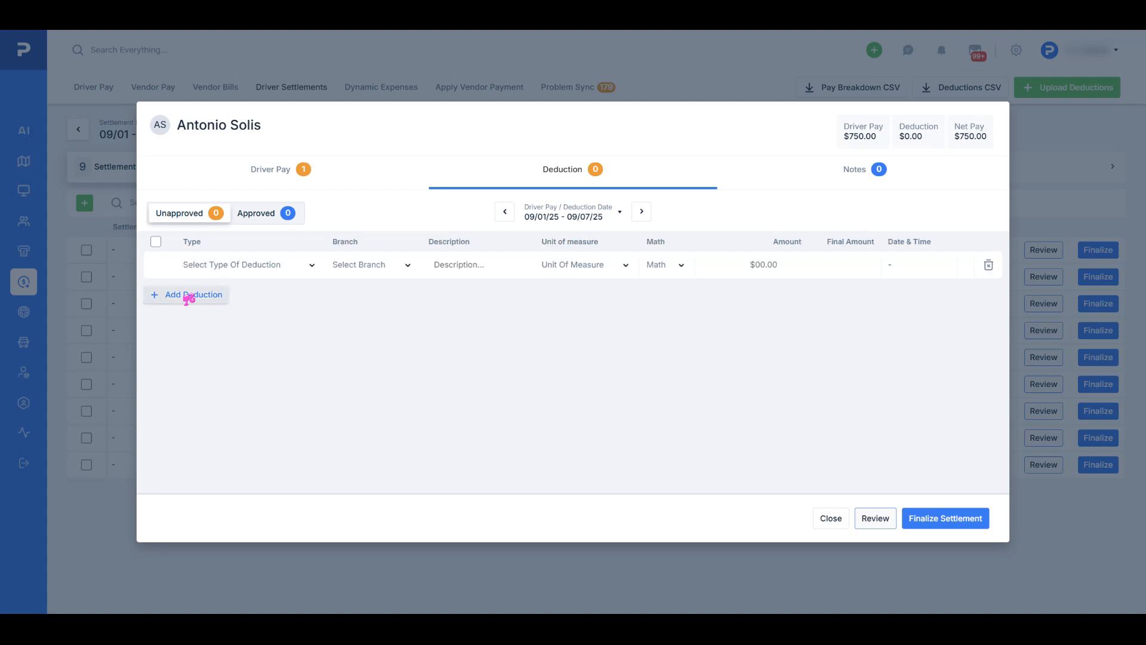
pyautogui.click(233, 265)
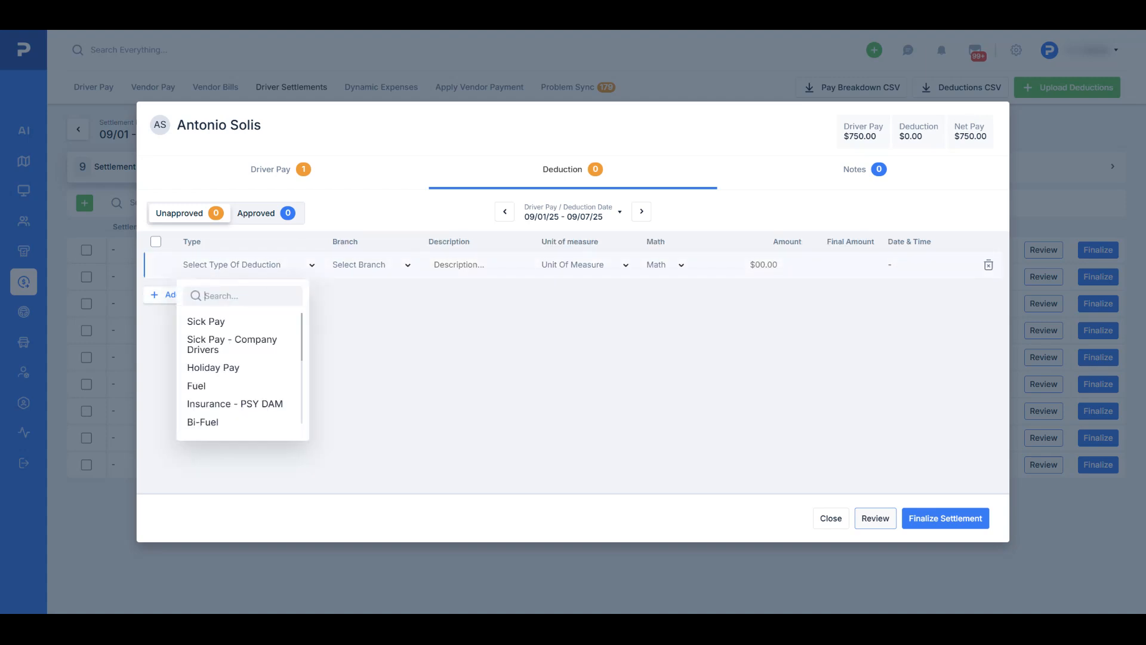
pyautogui.scroll(-3, 248, 343)
pyautogui.scroll(-1, 249, 343)
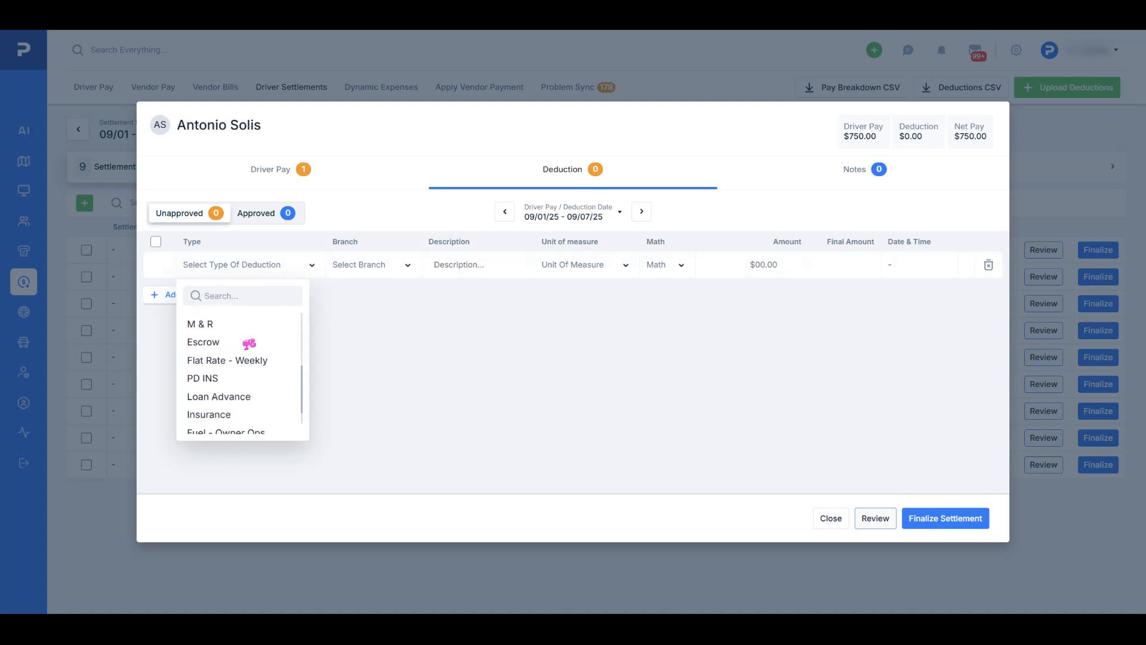
pyautogui.scroll(-1, 250, 344)
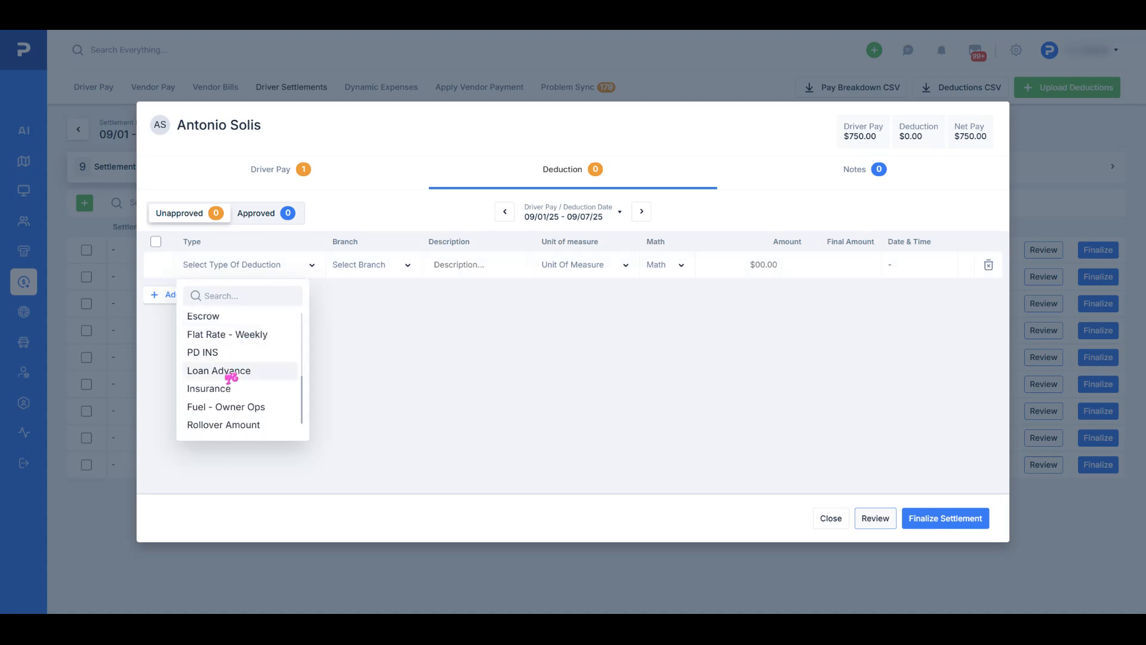
pyautogui.click(232, 375)
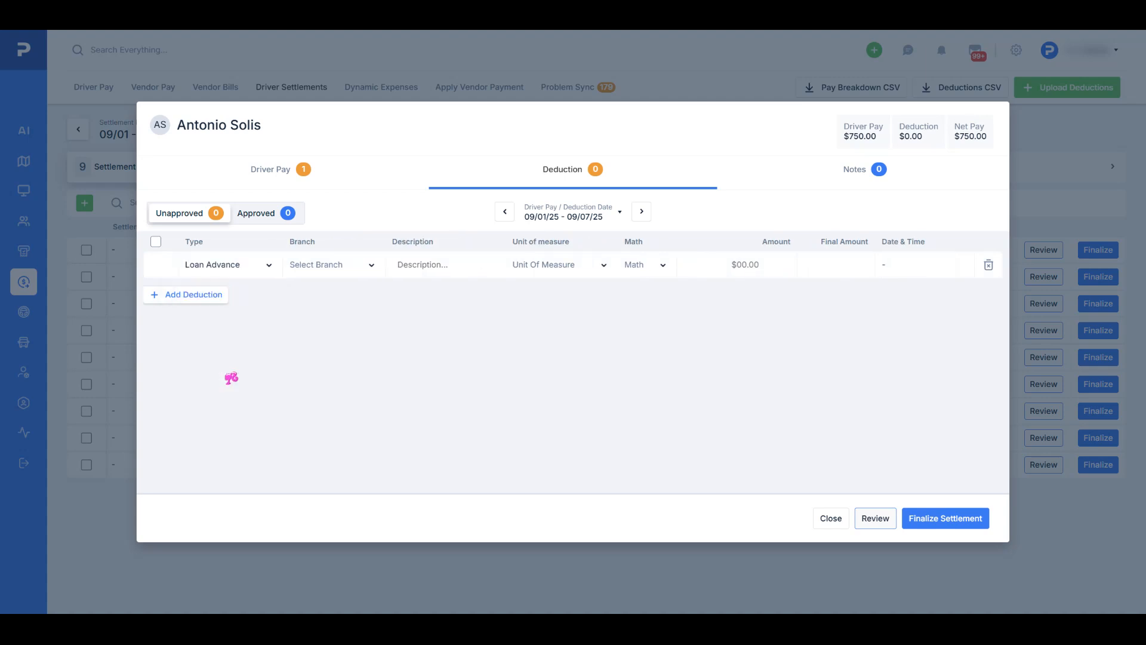
# Step: Set the Loan Advance deduction's branch to LAX, its unit of measure to Flat Amount and its math to Subtract
pyautogui.click(349, 273)
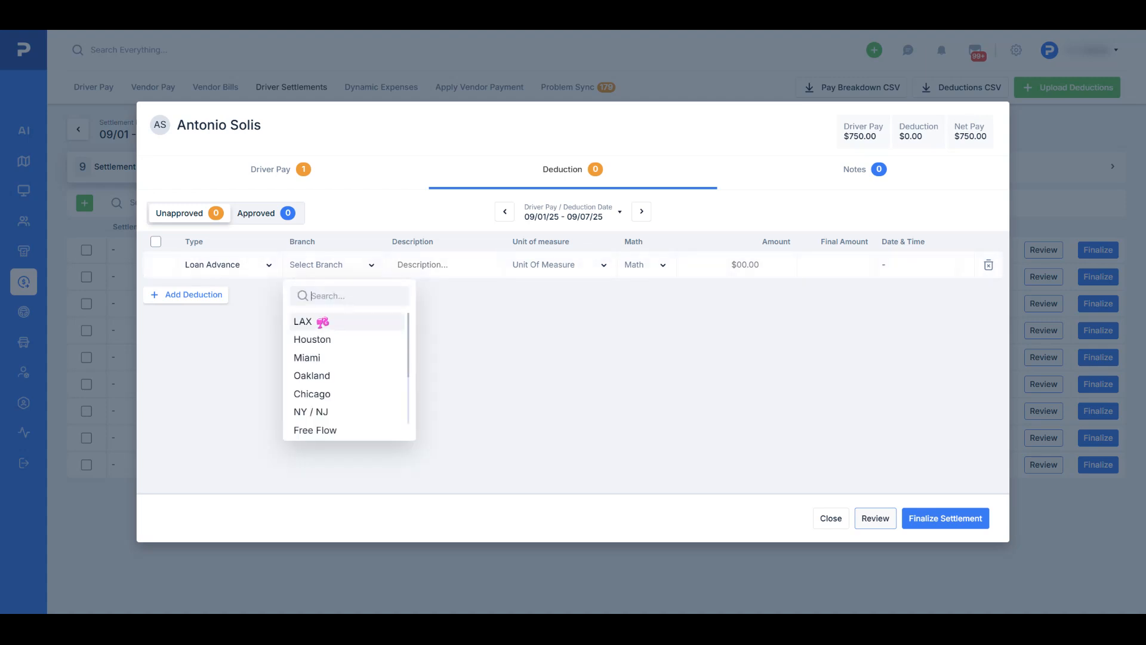
pyautogui.click(321, 324)
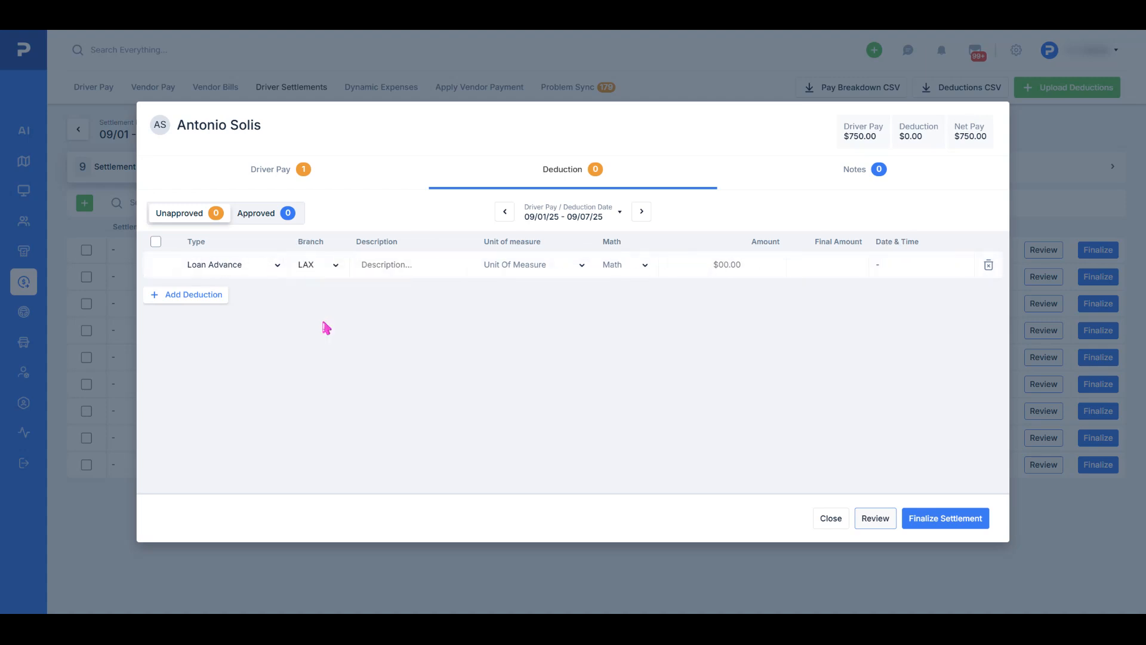
pyautogui.click(543, 266)
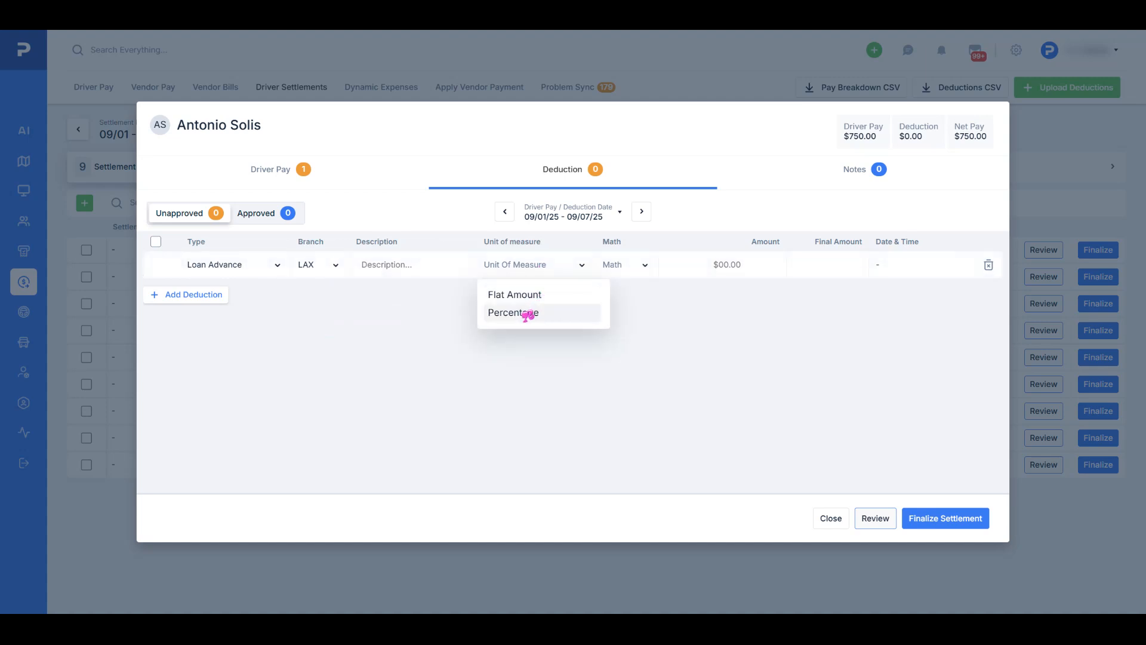
pyautogui.click(542, 298)
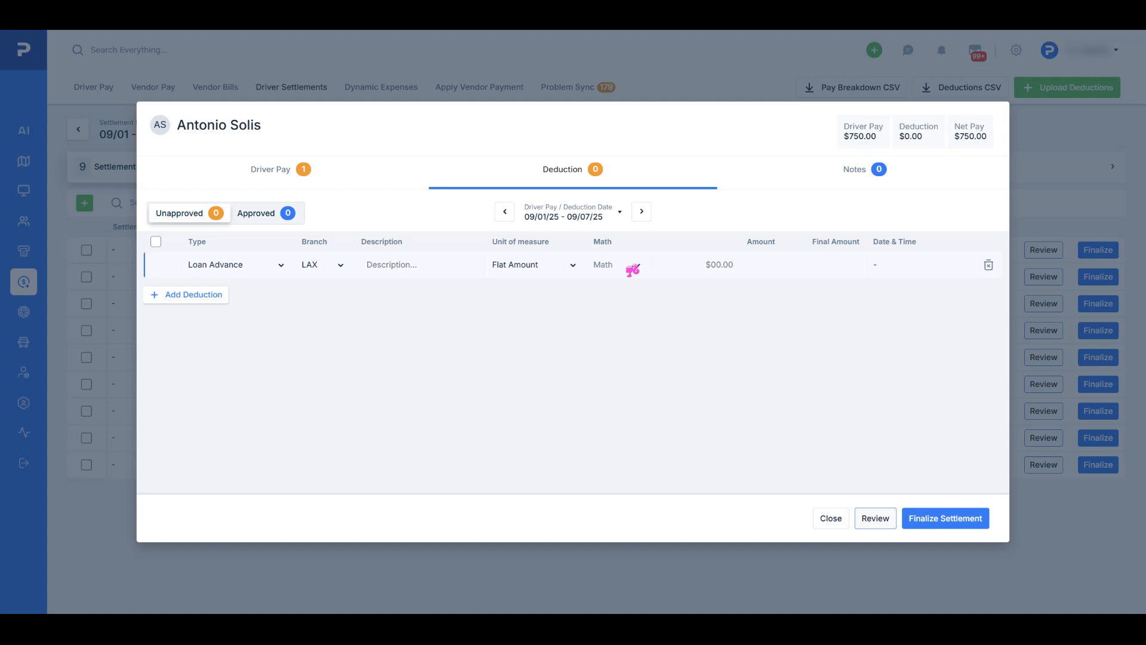
pyautogui.click(634, 267)
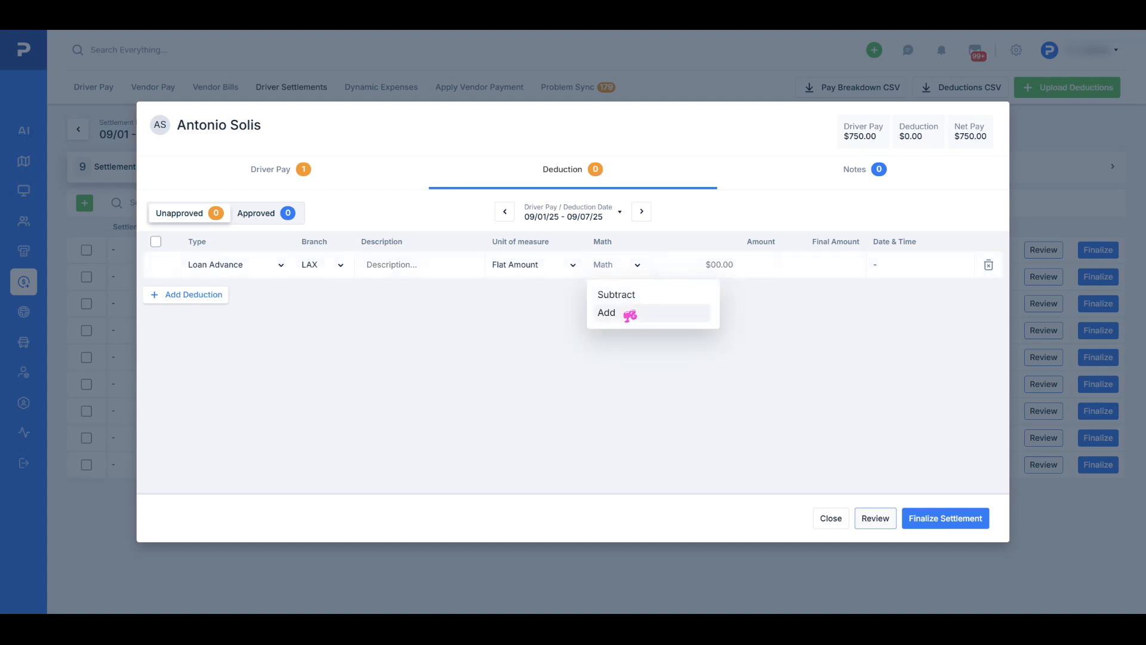
pyautogui.click(637, 295)
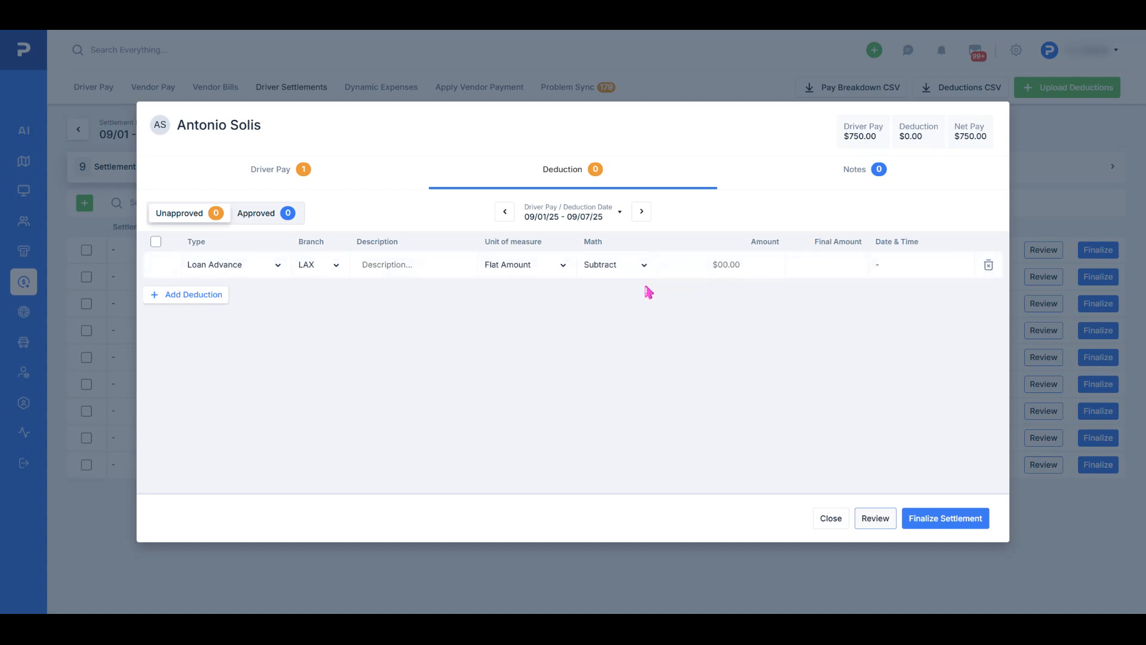
# Step: Set the deduction's amount to 50 and its date to 09/05, save it, and check it among the approved deductions
pyautogui.click(742, 266)
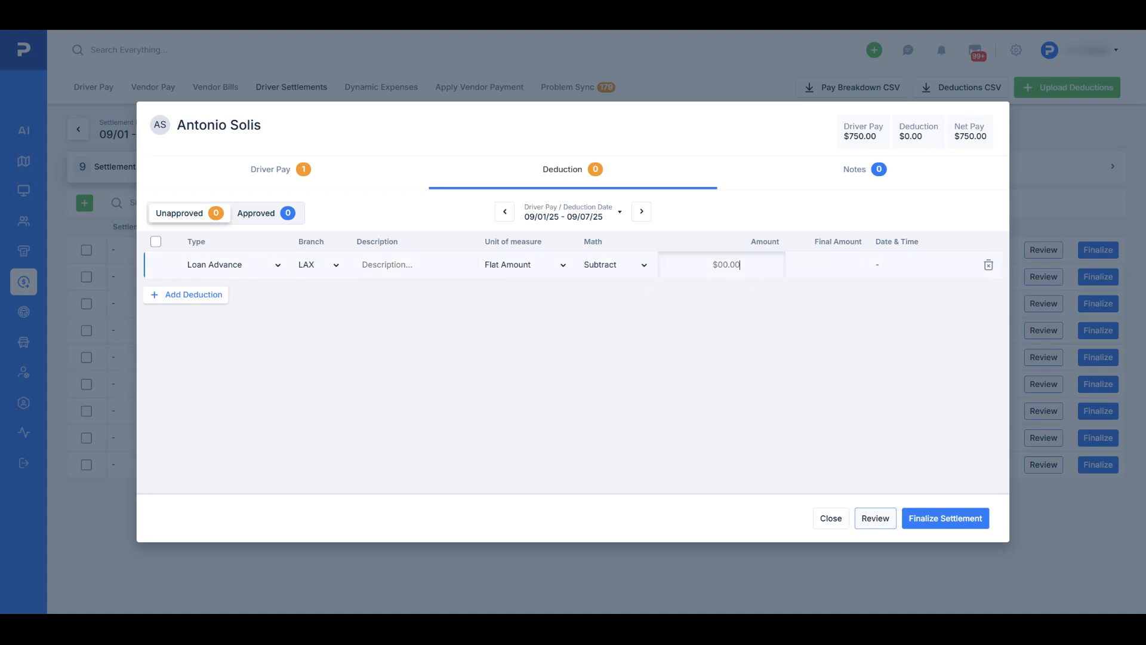
pyautogui.write('50')
pyautogui.click(890, 267)
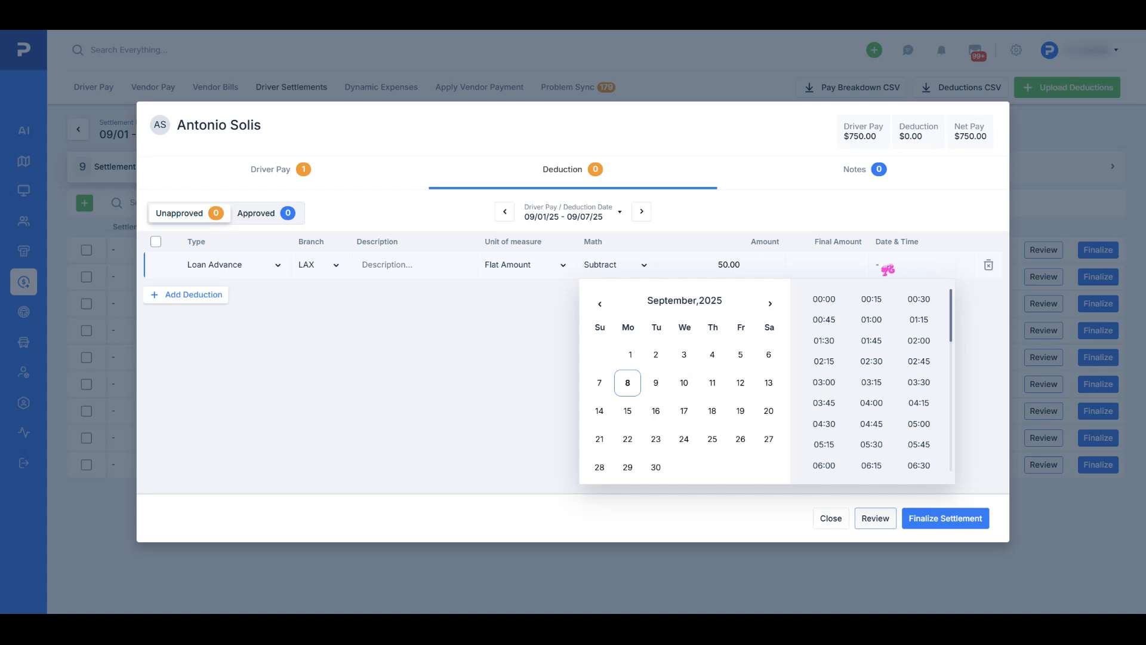
pyautogui.click(740, 355)
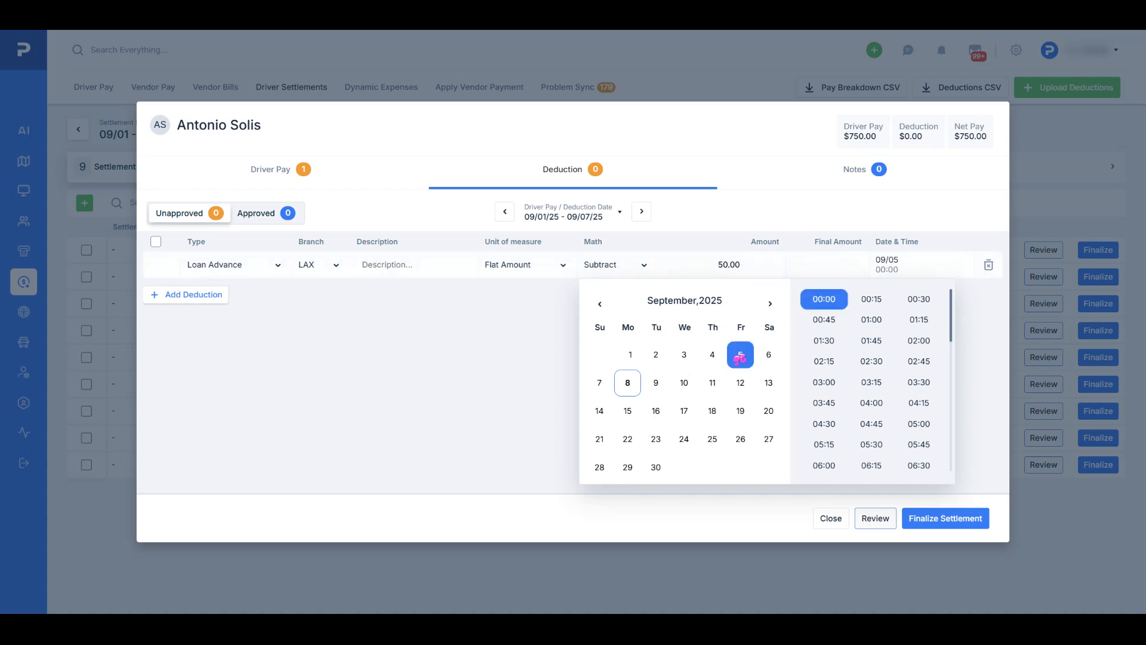
pyautogui.click(466, 336)
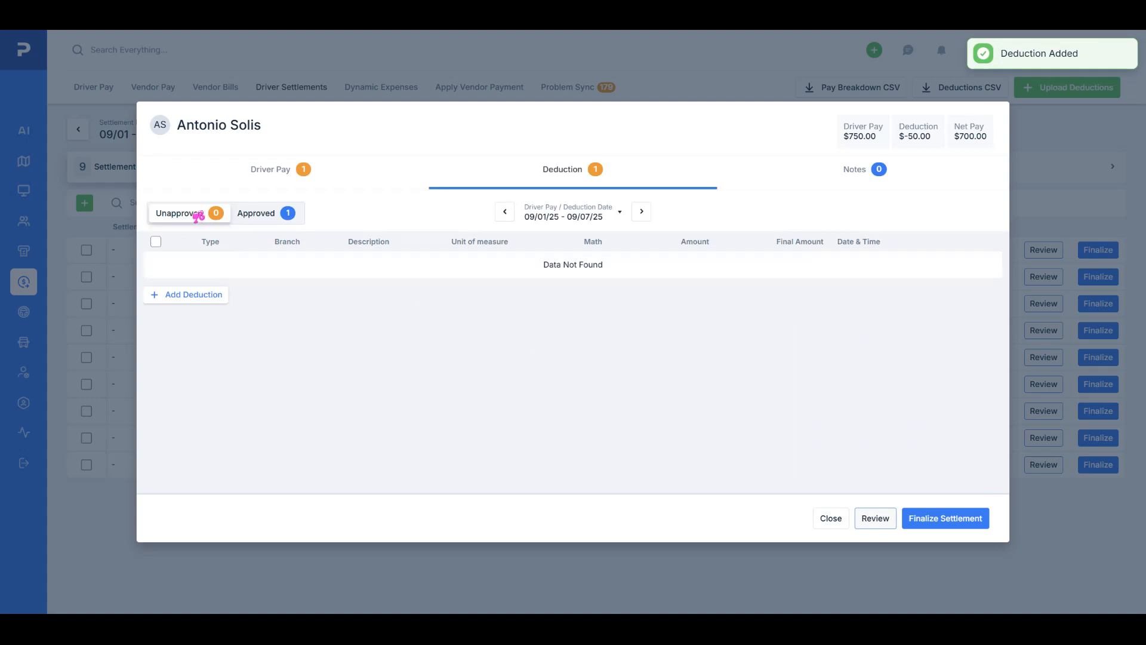
pyautogui.click(264, 216)
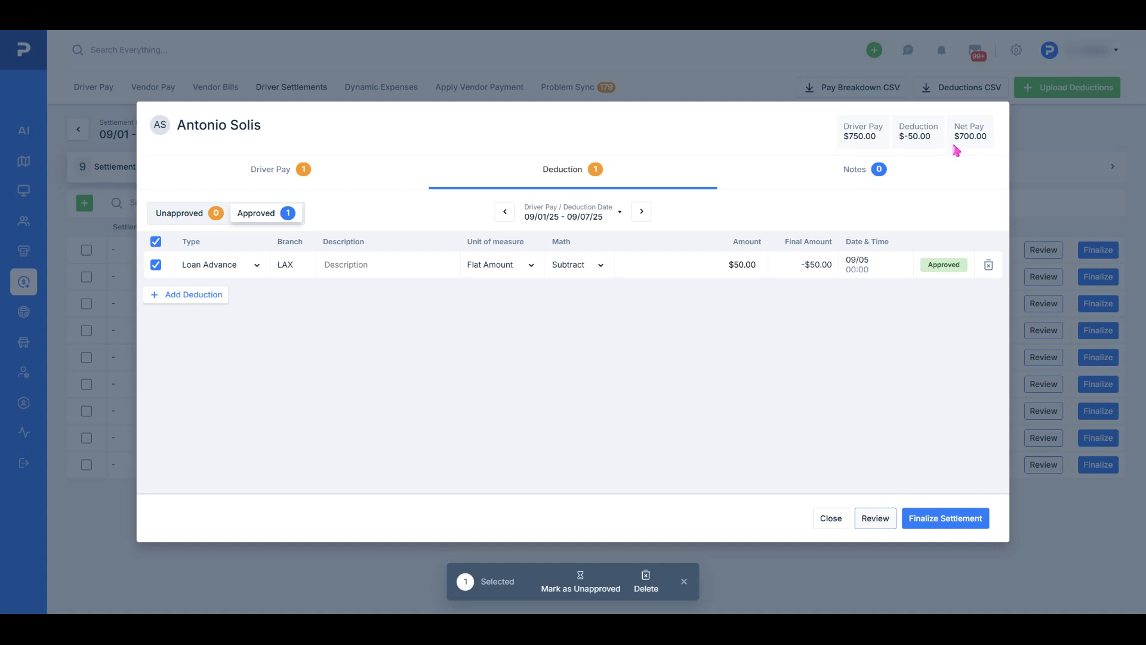
# Step: Check the settlement's public and private notes, mark the settlement as reviewed, and list the reviewed settlements
pyautogui.click(838, 179)
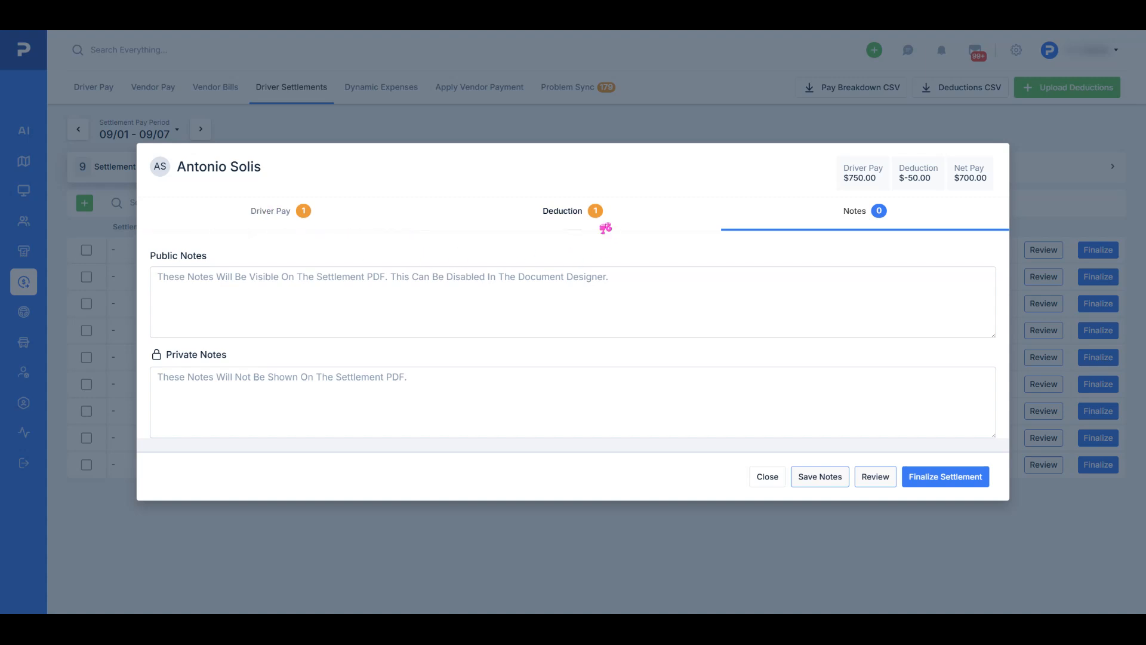
pyautogui.click(875, 478)
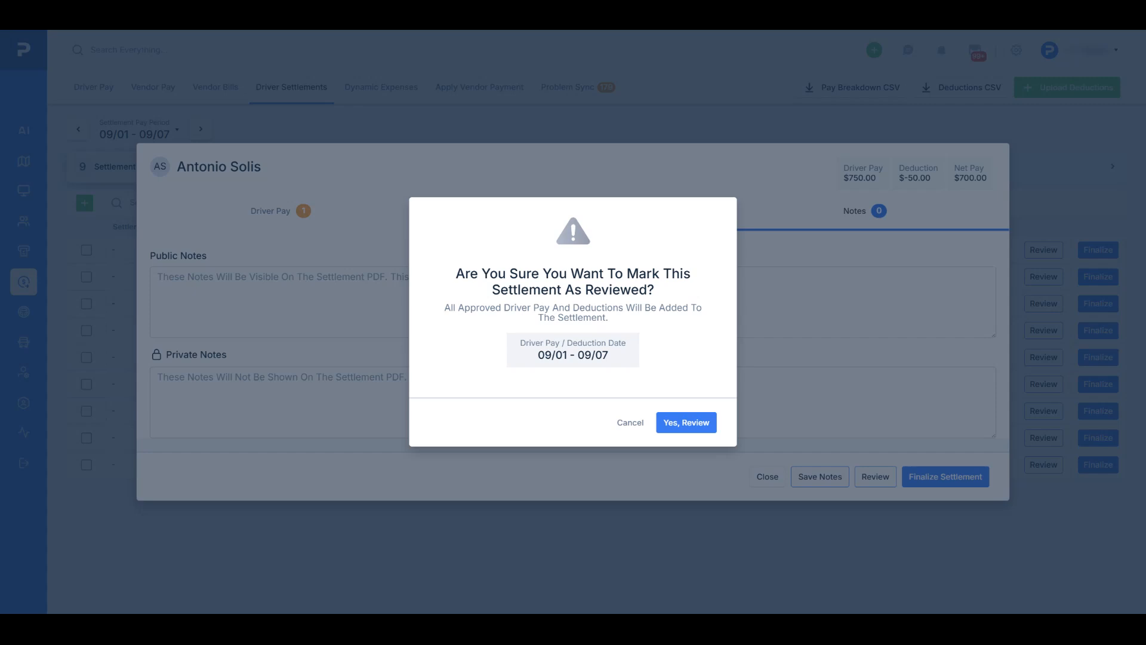
pyautogui.click(685, 424)
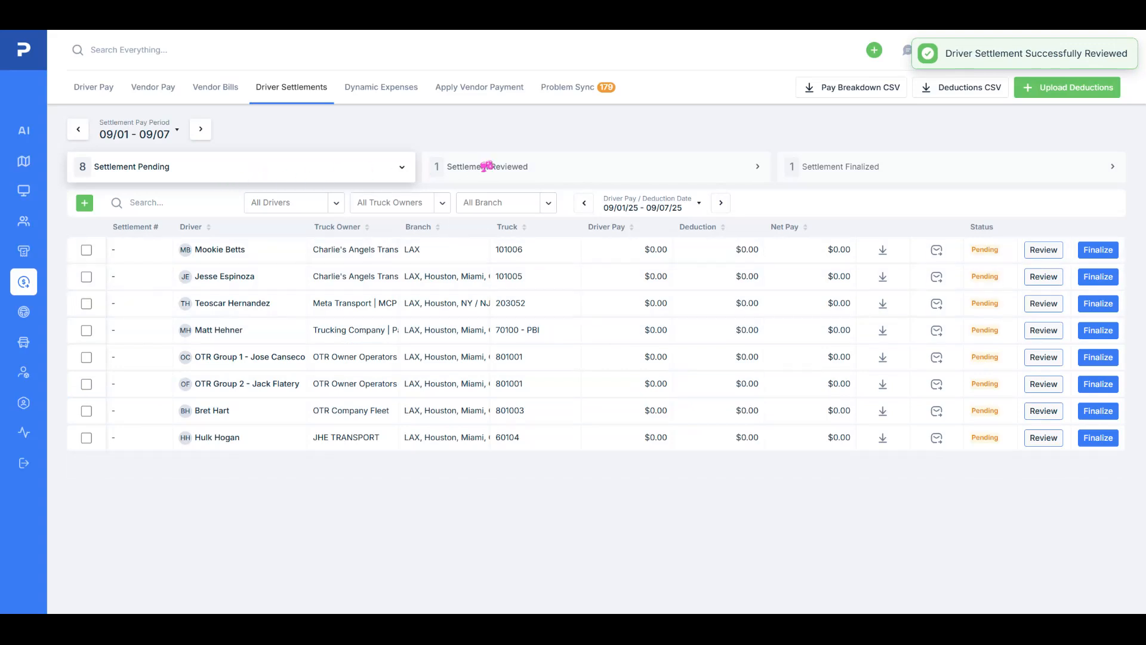
pyautogui.click(507, 167)
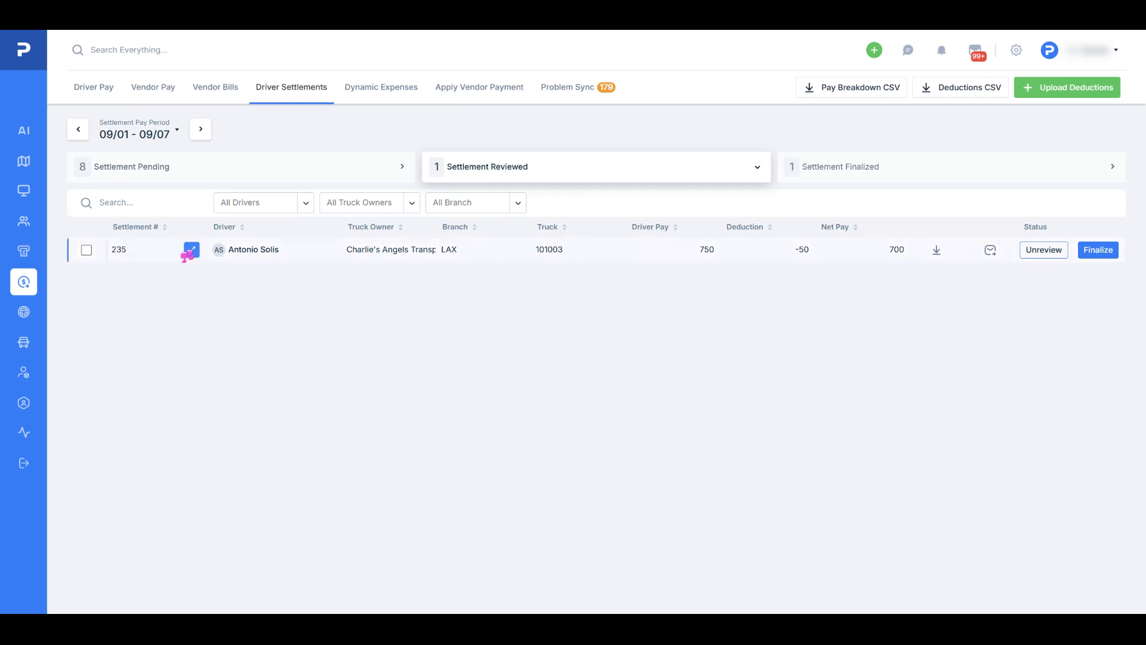
# Step: Open the driver's reviewed settlement and examine its driver pay, deductions, notes and audit history
pyautogui.click(189, 251)
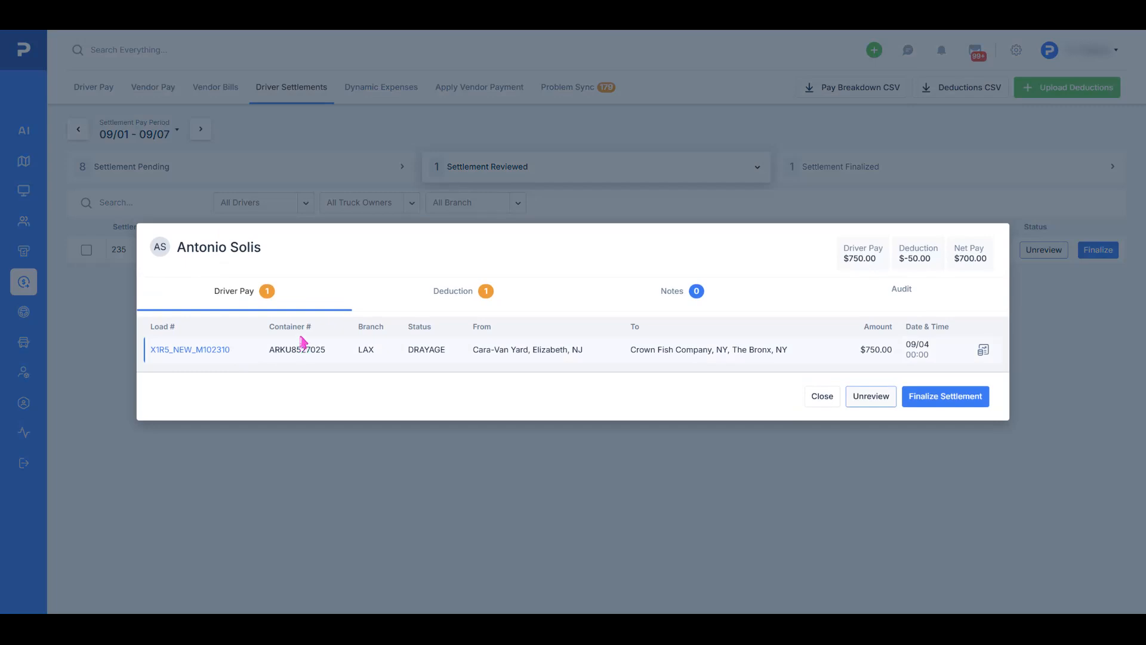
pyautogui.click(502, 287)
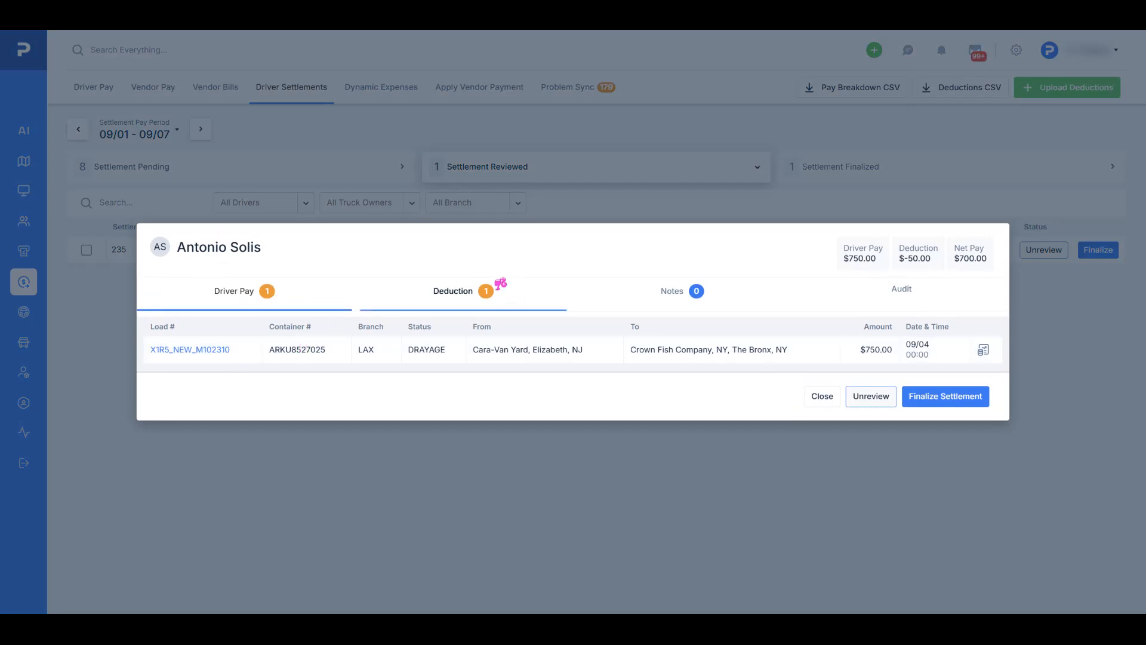
pyautogui.click(667, 290)
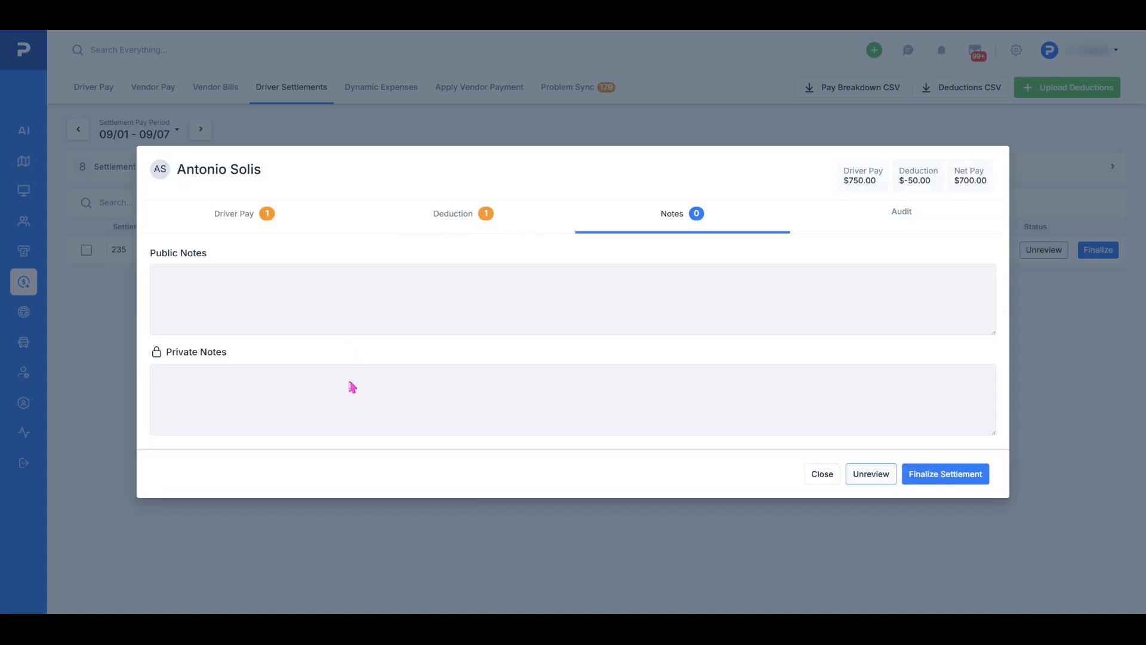
pyautogui.click(886, 219)
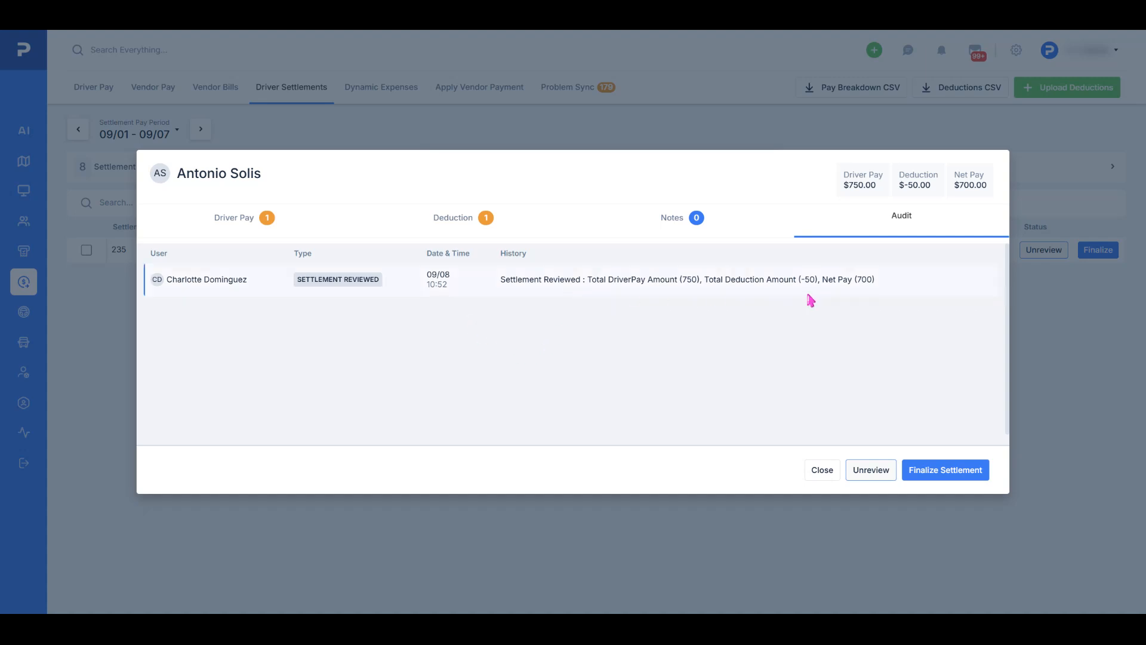
pyautogui.click(263, 224)
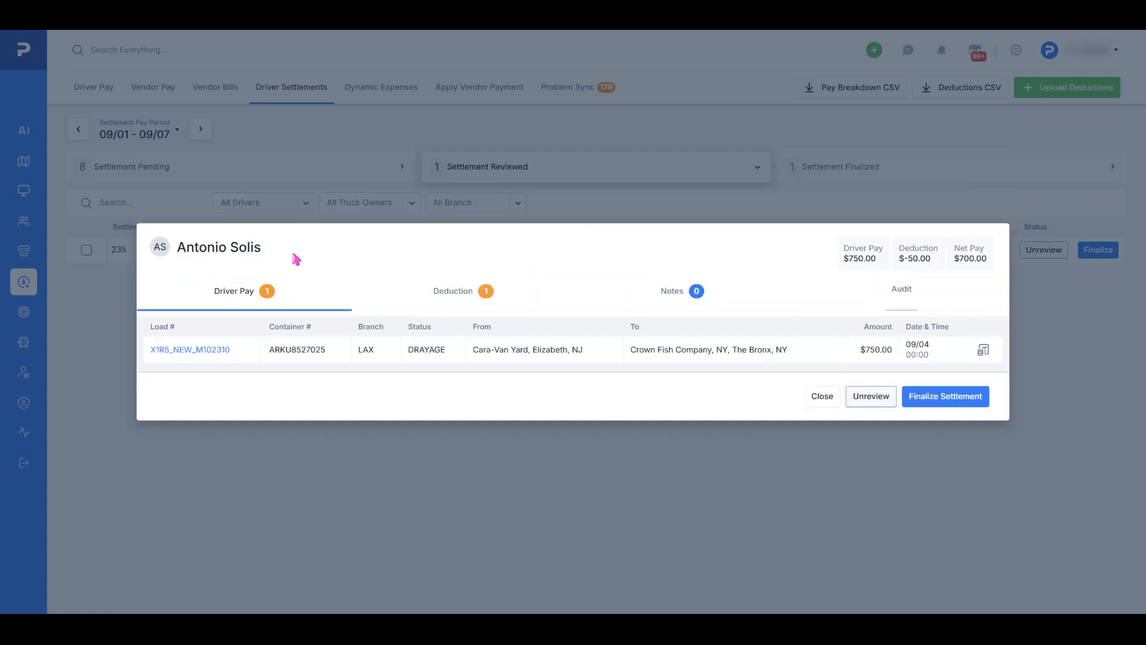
pyautogui.click(524, 303)
pyautogui.click(709, 305)
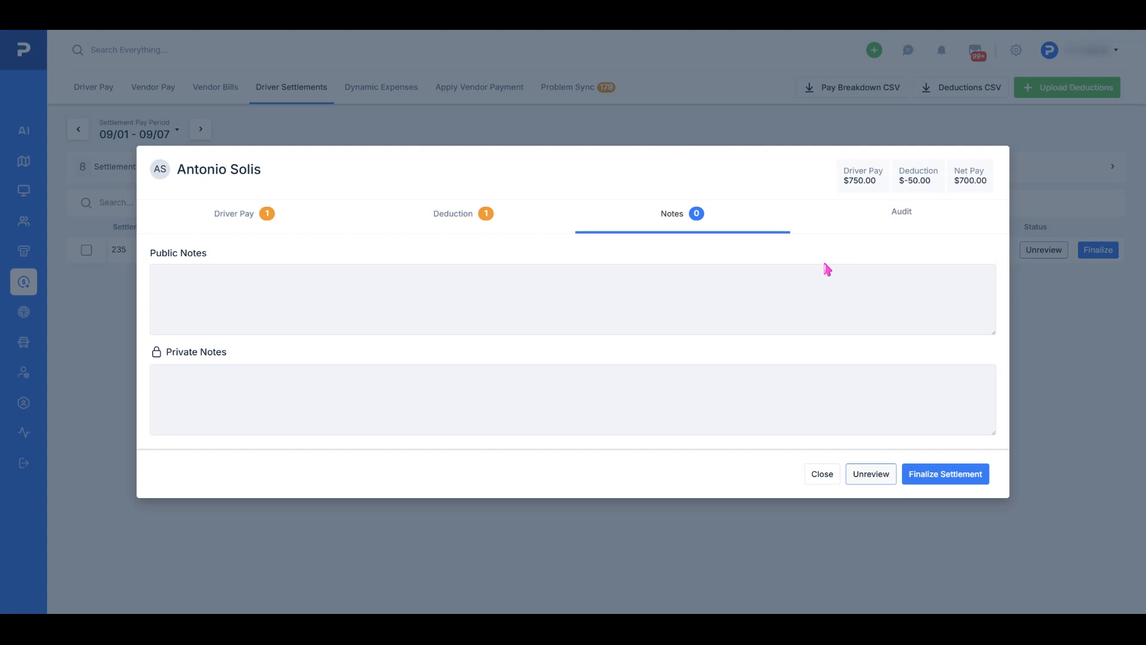
# Step: Mark the driver's settlement as unreviewed and return to the pending settlements
pyautogui.click(860, 476)
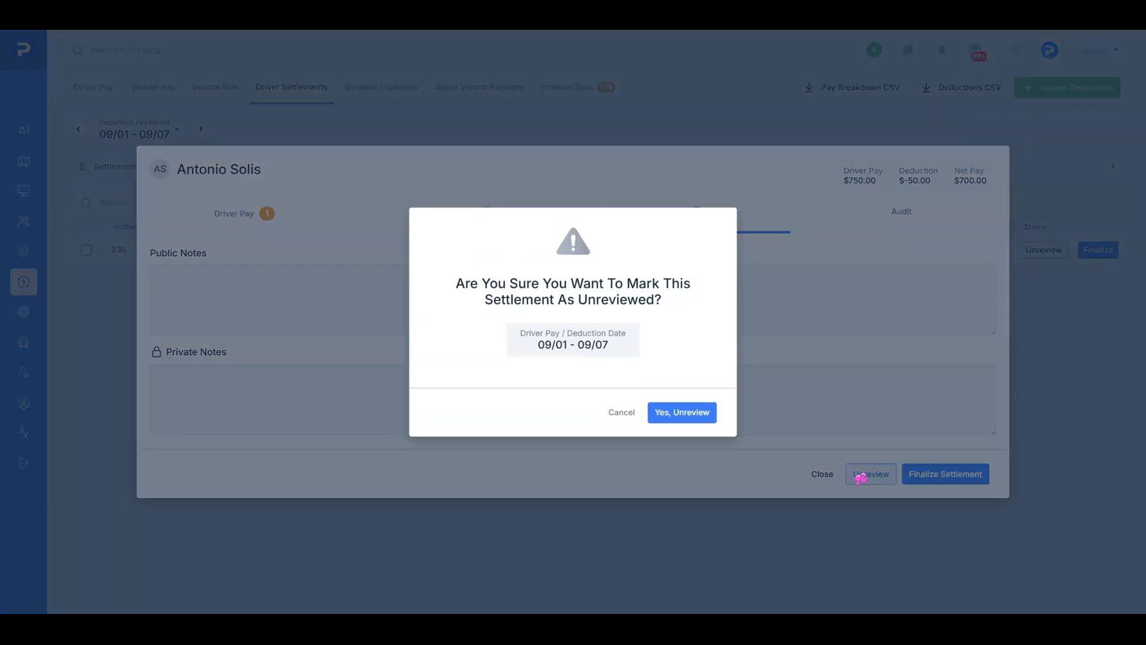
pyautogui.click(676, 420)
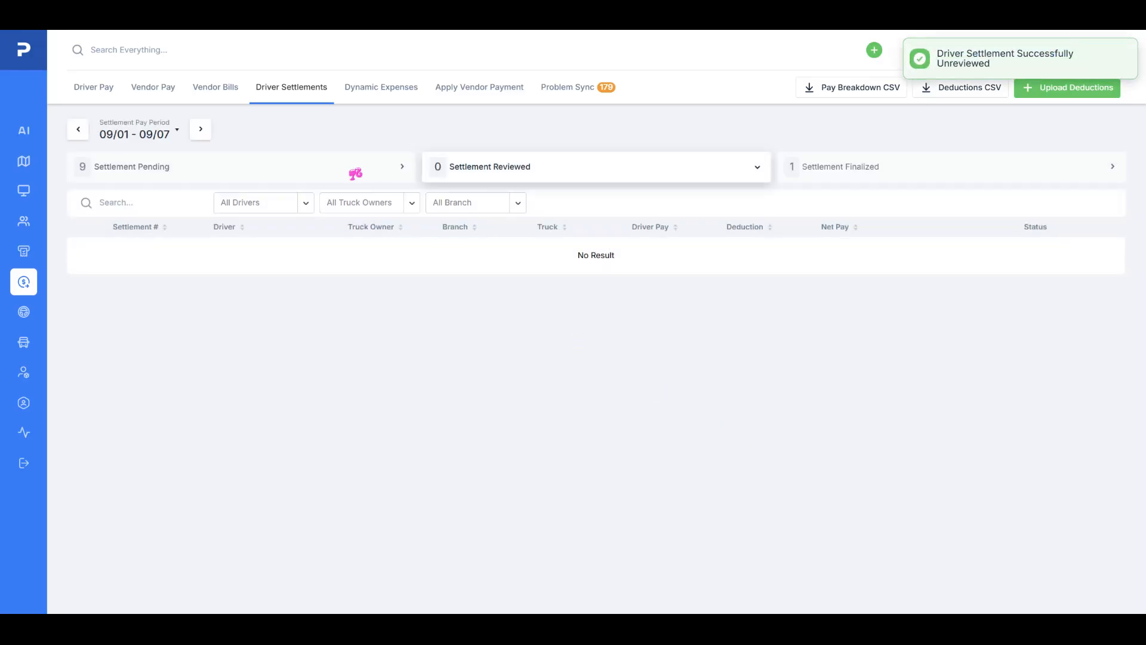
pyautogui.click(221, 175)
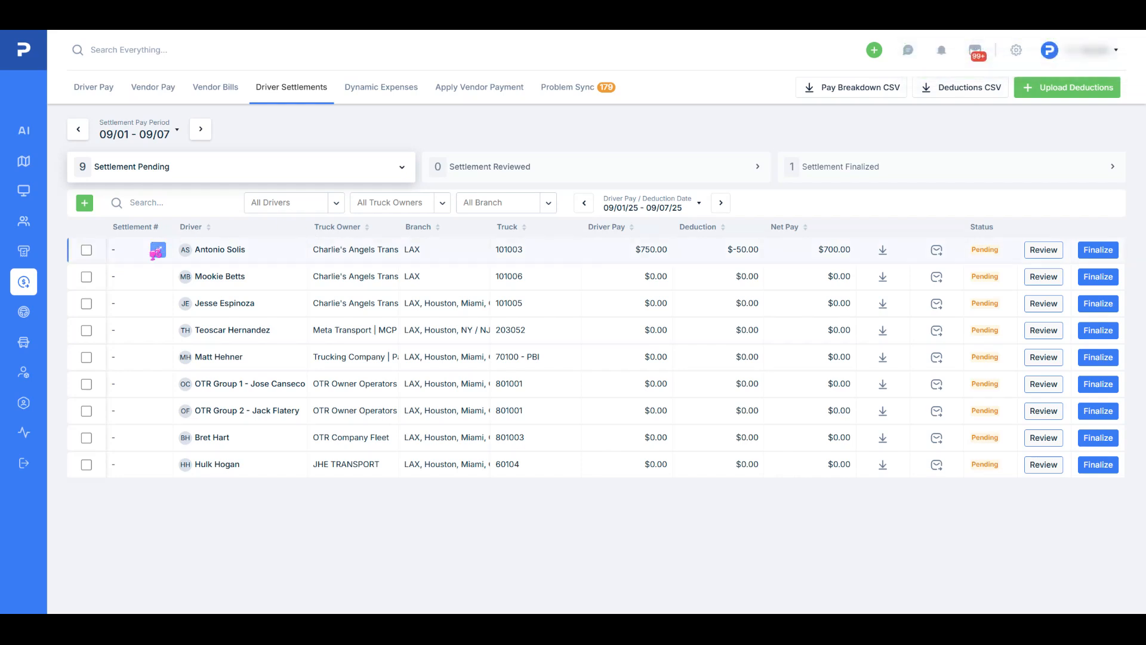
# Step: Reopen the first driver's pending settlement and mark it as reviewed for the 09/01 - 09/07 period
pyautogui.click(156, 251)
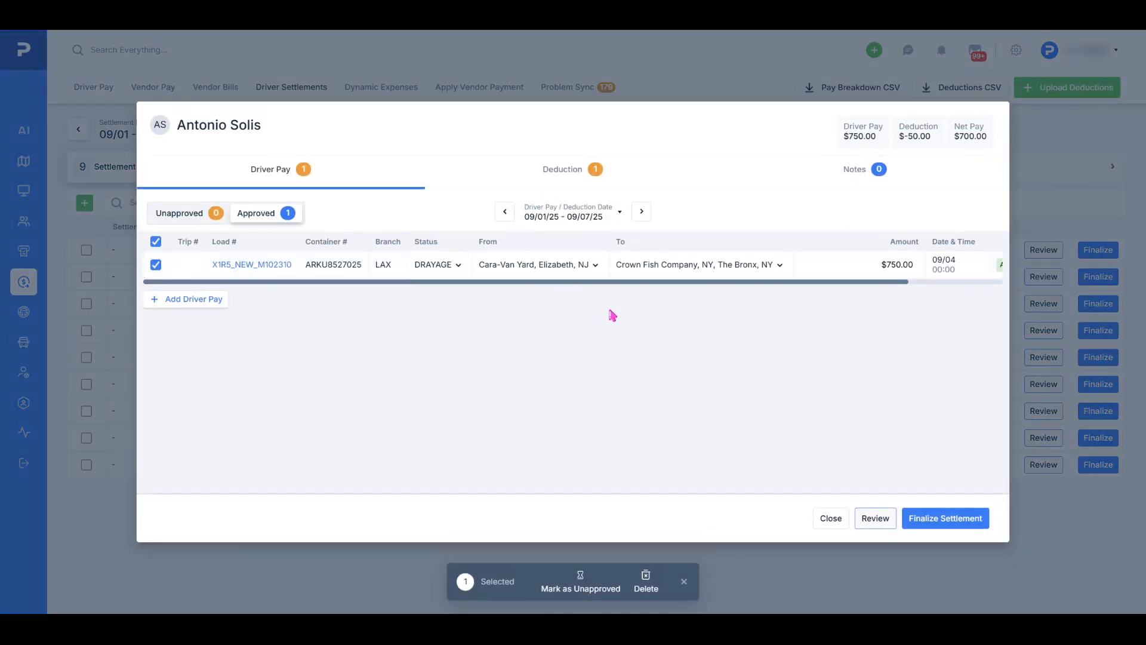
pyautogui.click(871, 518)
pyautogui.click(680, 425)
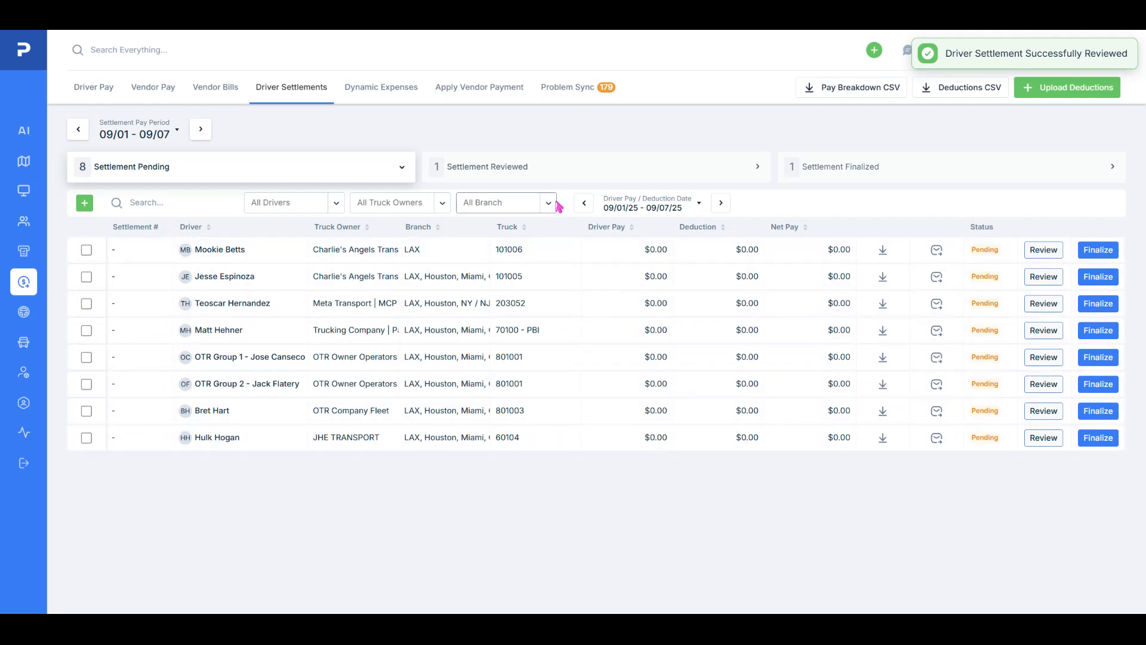
# Step: Finalize the driver's settlement from the reviewed settlements and check it among the finalized ones
pyautogui.click(549, 170)
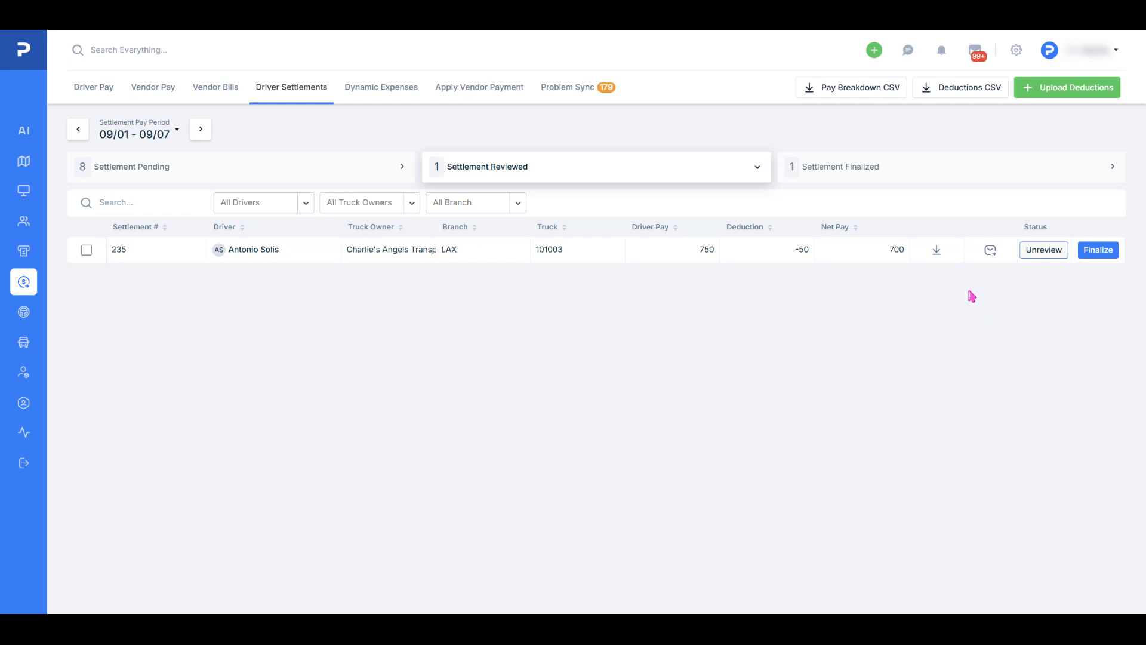
pyautogui.click(1098, 250)
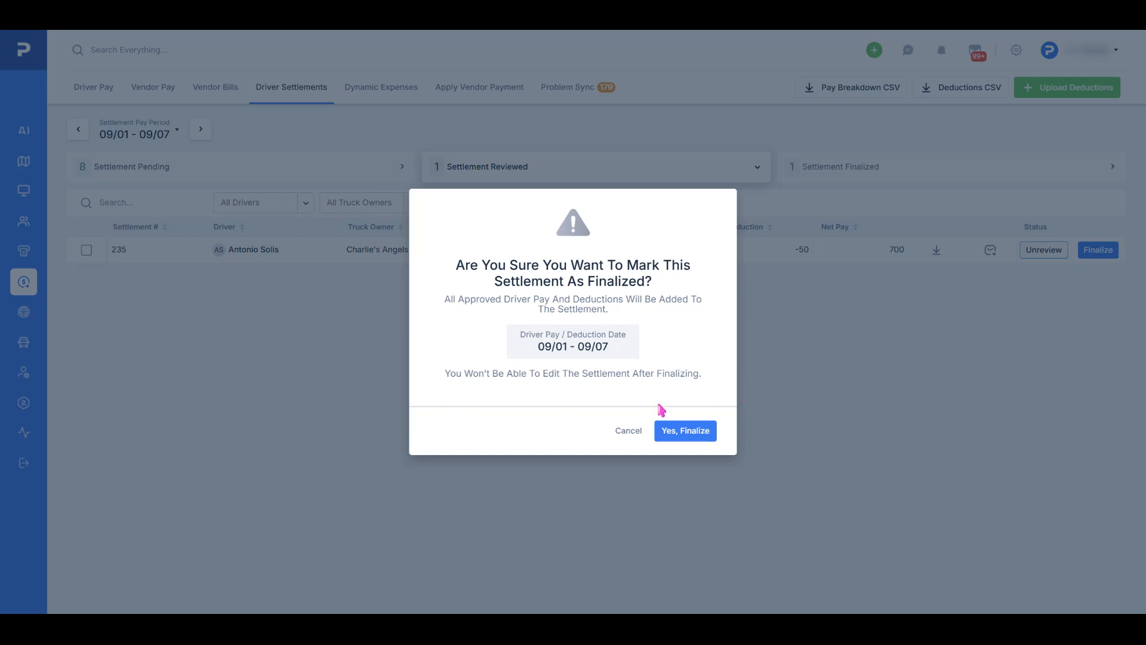
pyautogui.click(683, 435)
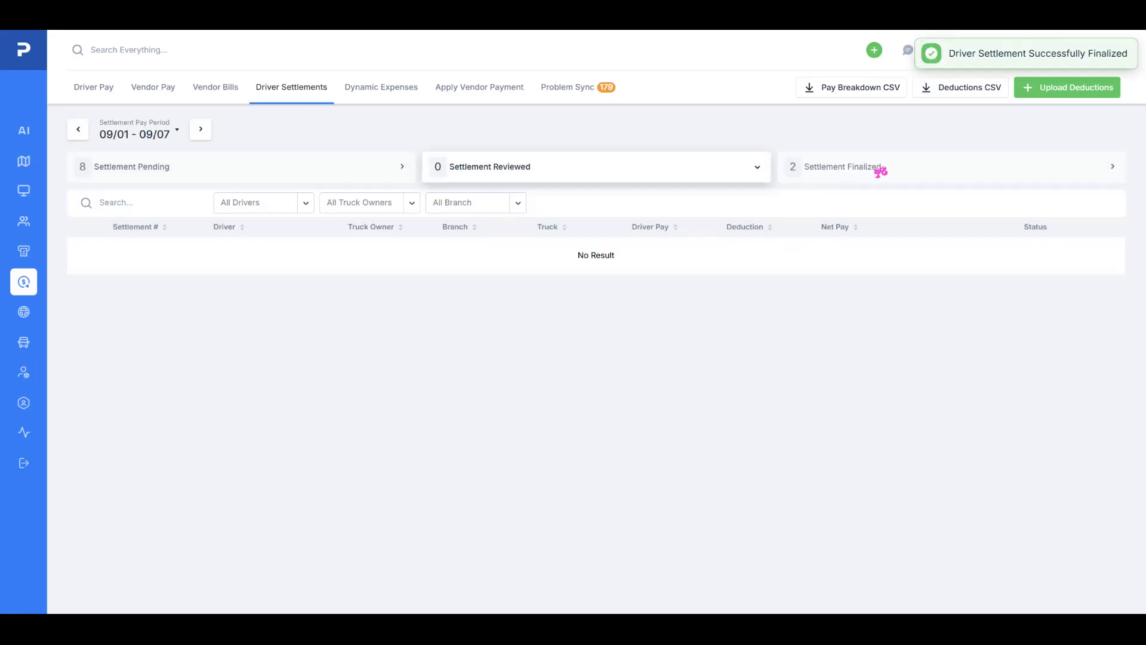
pyautogui.click(879, 171)
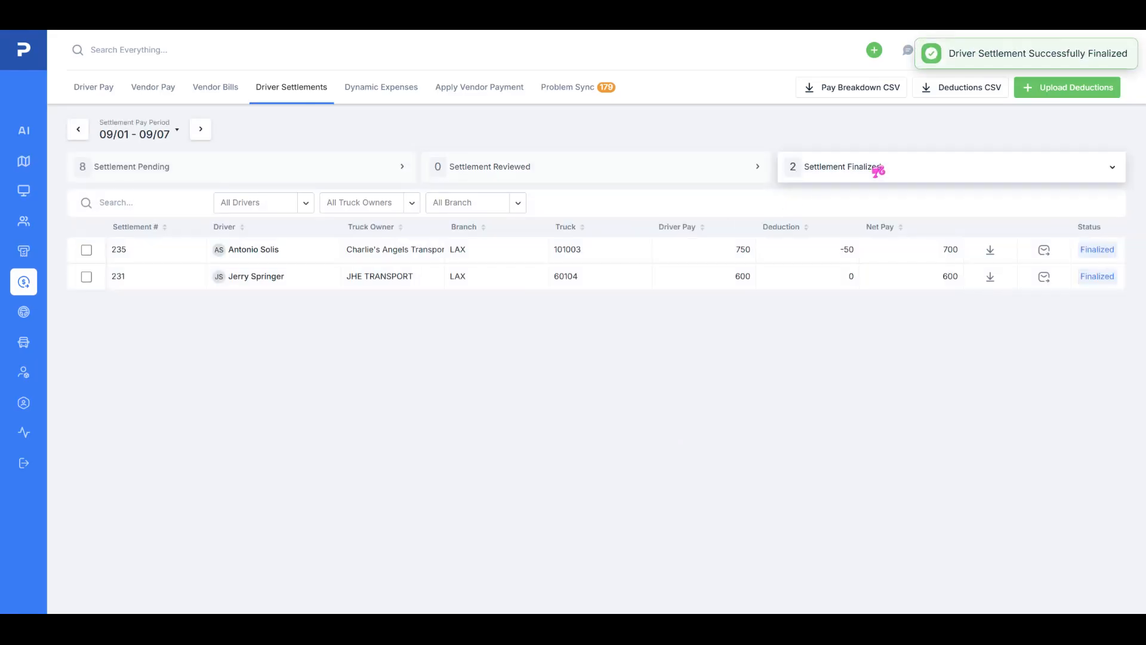